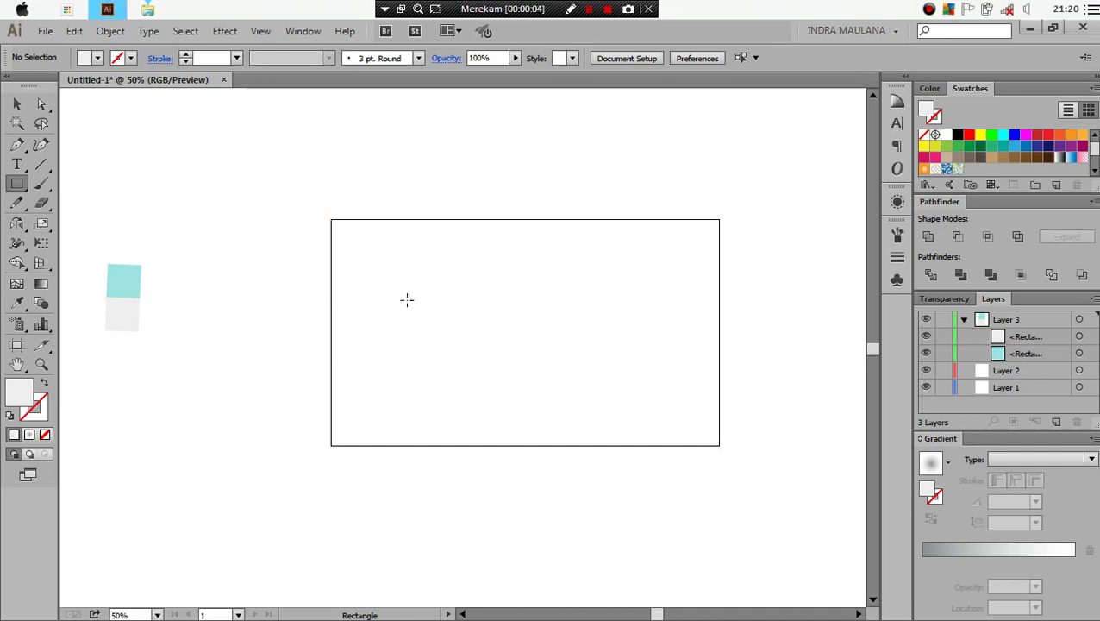
Step: Draw a 960 × 560 px rectangle over the artboard and eyedropper the light grey sample
{"action": "left_click", "coordinate": [16, 183]}
{"action": "left_click_drag", "start_coordinate": [331, 220], "coordinate": [719, 445]}
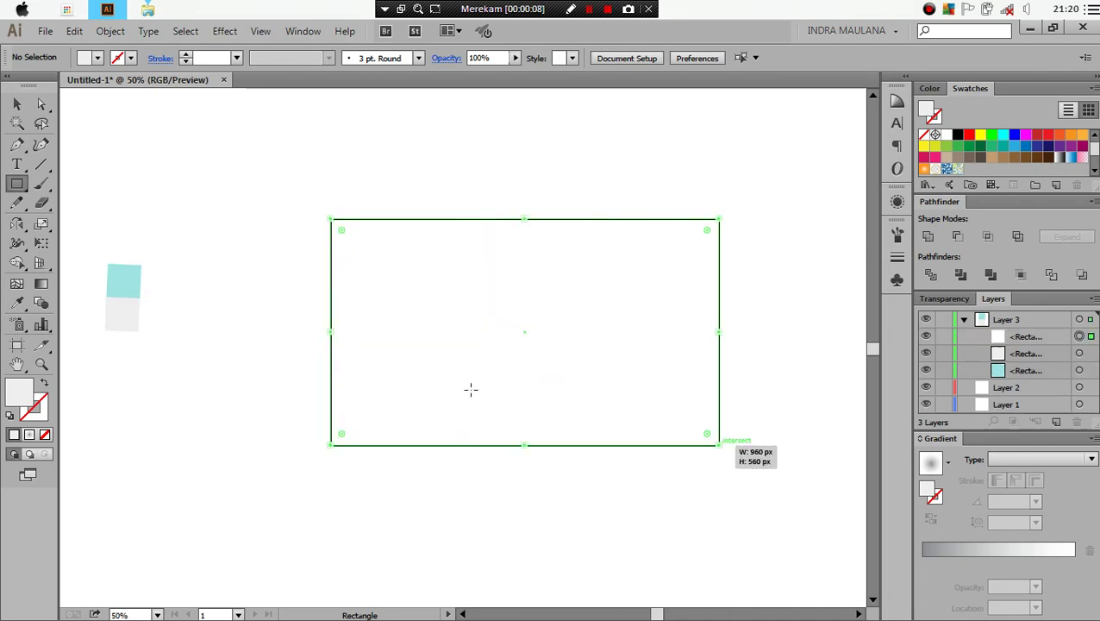
{"action": "left_click", "coordinate": [17, 303]}
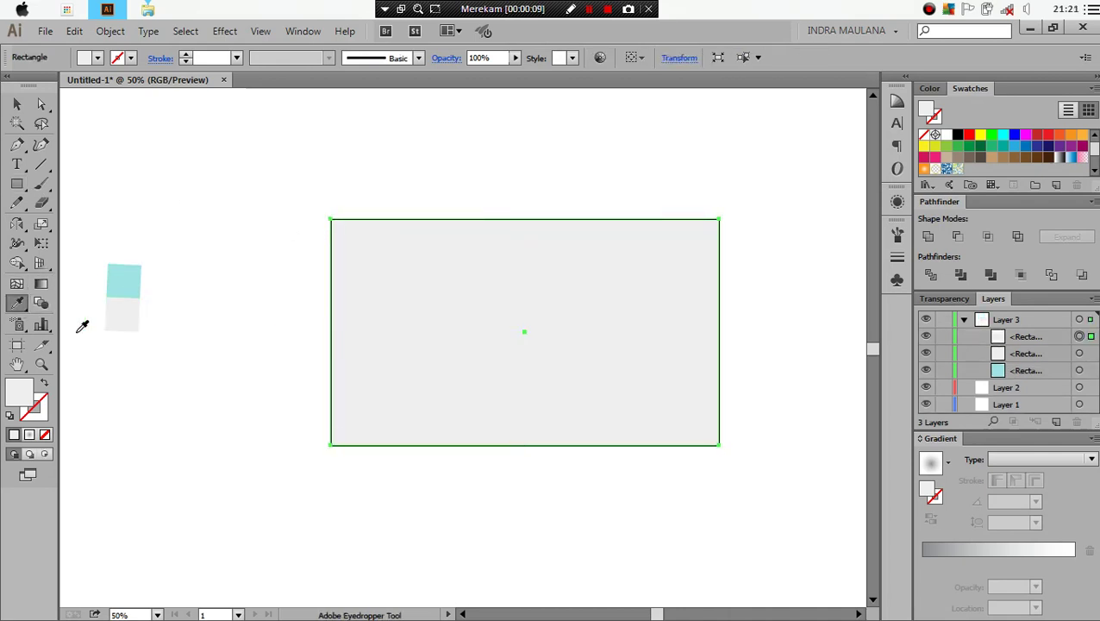
Step: Confirm in the Color Picker that the rectangle's fill is #EFEFEF, then deselect it
{"action": "double_click", "coordinate": [14, 402]}
{"action": "left_click_drag", "start_coordinate": [888, 351], "coordinate": [943, 352]}
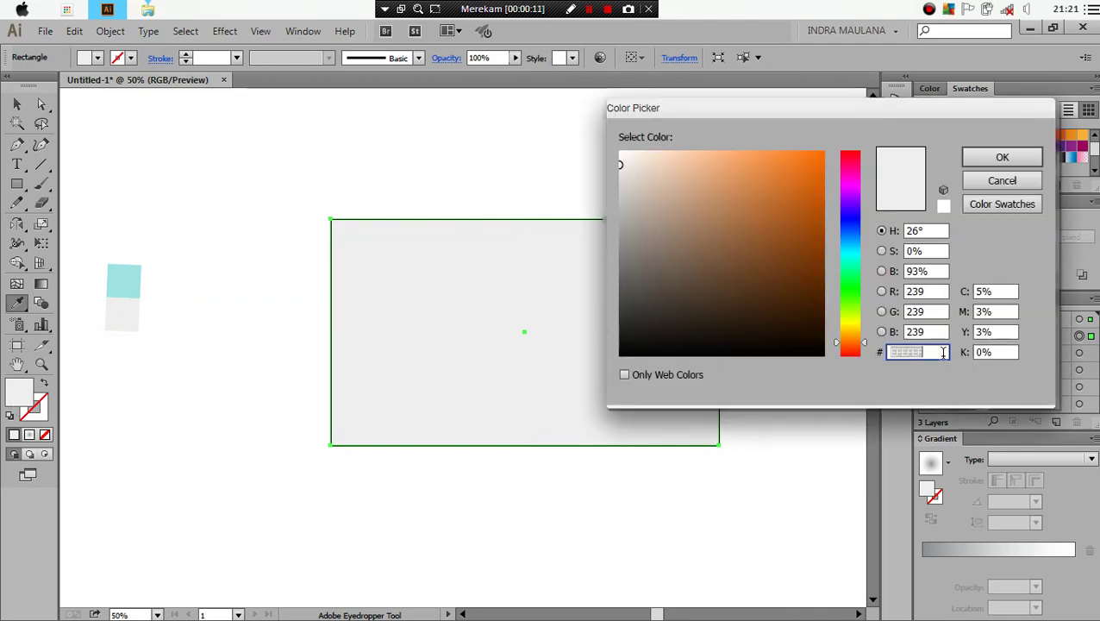
{"action": "left_click", "coordinate": [1015, 179]}
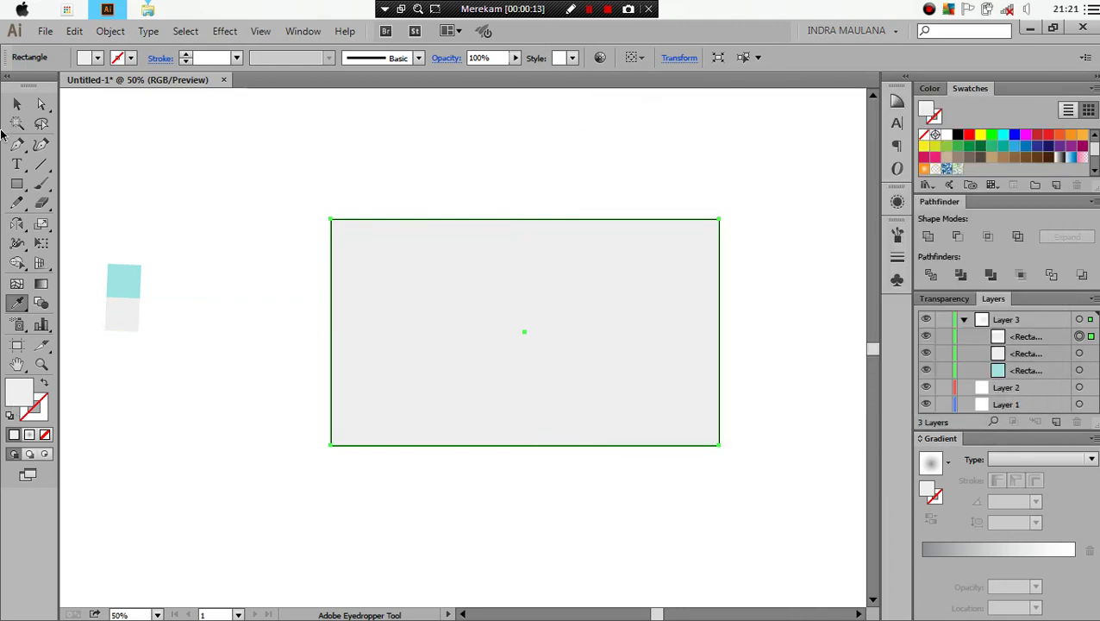
{"action": "left_click", "coordinate": [16, 103]}
{"action": "left_click", "coordinate": [258, 295]}
Step: Move the grey rectangle left so the colour sample squares sit to its right
{"action": "left_click_drag", "start_coordinate": [346, 286], "coordinate": [552, 306]}
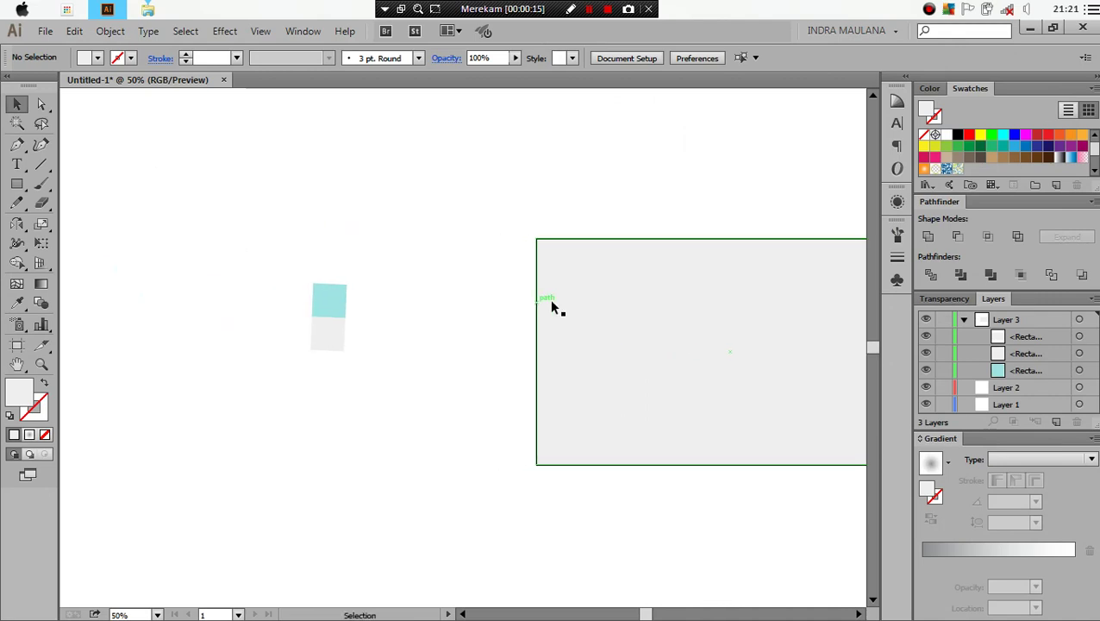
{"action": "scroll", "coordinate": [552, 306], "scroll_direction": "down", "scroll_amount": 1}
{"action": "scroll", "coordinate": [634, 314], "scroll_direction": "down", "scroll_amount": 1}
{"action": "left_click_drag", "start_coordinate": [643, 327], "coordinate": [265, 318]}
{"action": "left_click", "coordinate": [376, 155]}
{"action": "scroll", "coordinate": [511, 232], "scroll_direction": "left", "scroll_amount": 3}
{"action": "scroll", "coordinate": [305, 341], "scroll_direction": "left", "scroll_amount": 1}
{"action": "scroll", "coordinate": [304, 342], "scroll_direction": "up", "scroll_amount": 1}
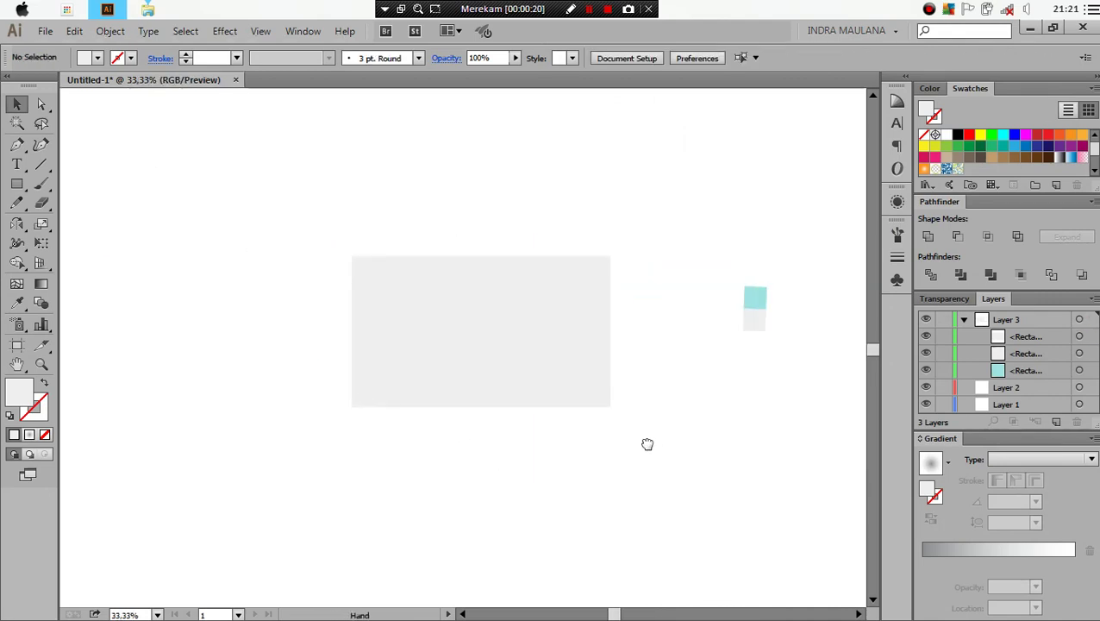
{"action": "scroll", "coordinate": [587, 453], "scroll_direction": "right", "scroll_amount": 1}
{"action": "scroll", "coordinate": [518, 471], "scroll_direction": "up", "scroll_amount": 1}
{"action": "scroll", "coordinate": [587, 462], "scroll_direction": "right", "scroll_amount": 2}
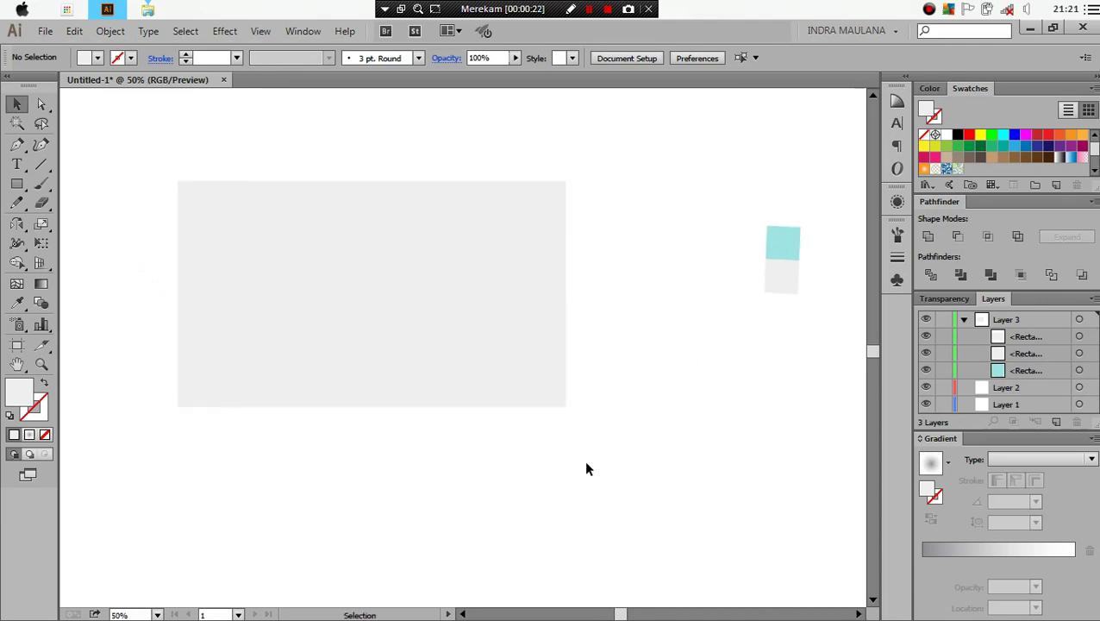
{"action": "left_click_drag", "start_coordinate": [586, 469], "coordinate": [610, 477]}
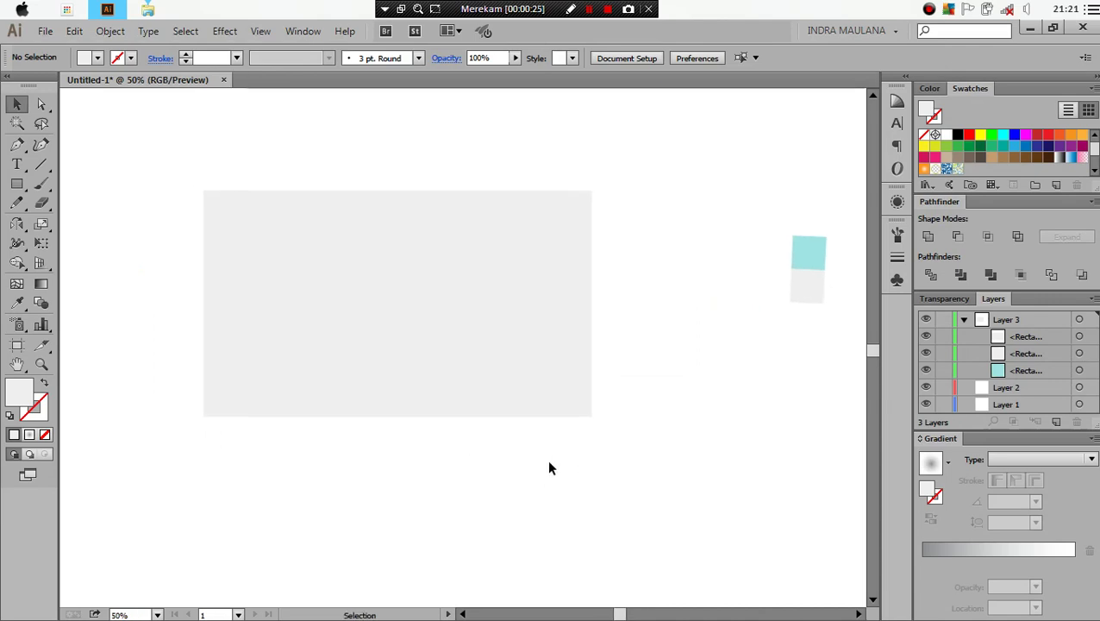
Step: Set the User Interface preference Canvas Color to Match User Interface Brightness
{"action": "left_click", "coordinate": [109, 31]}
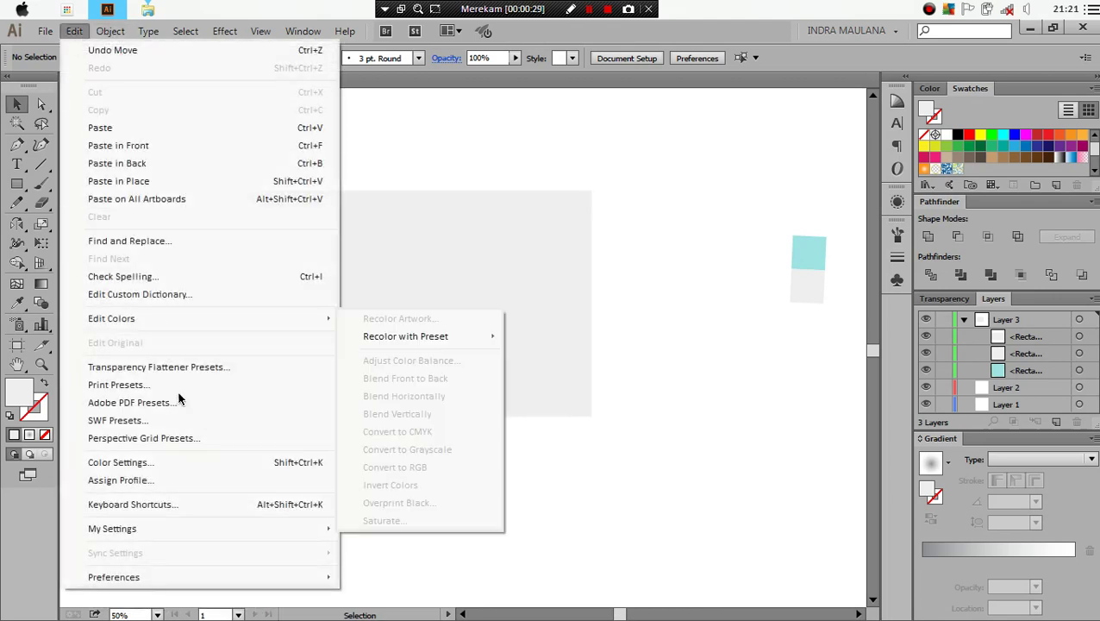
{"action": "mouse_move", "coordinate": [112, 577]}
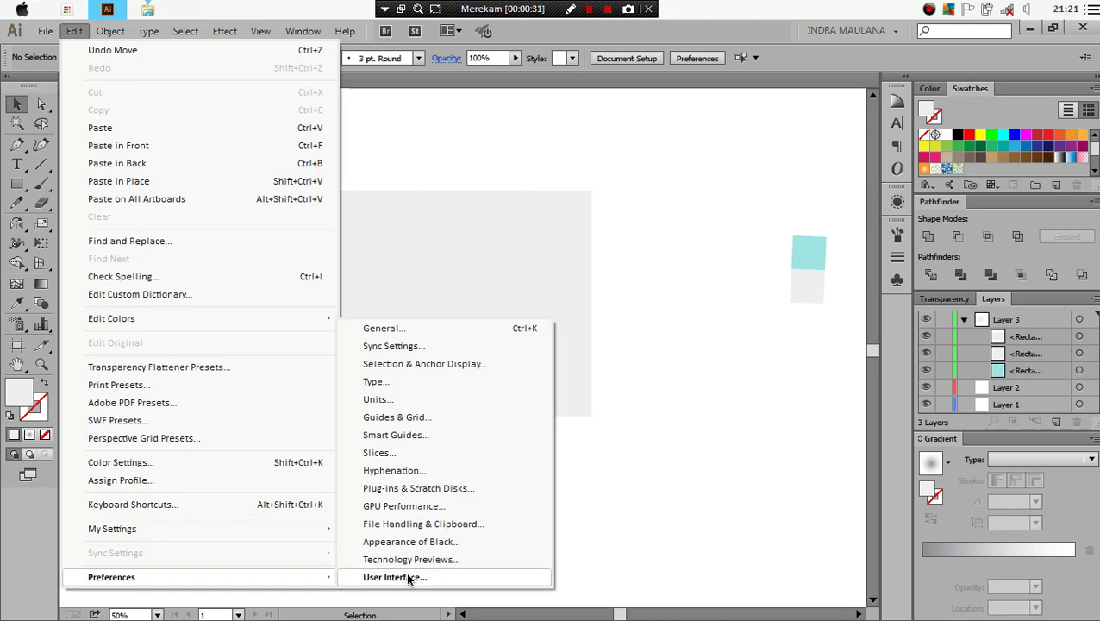
{"action": "left_click", "coordinate": [411, 579]}
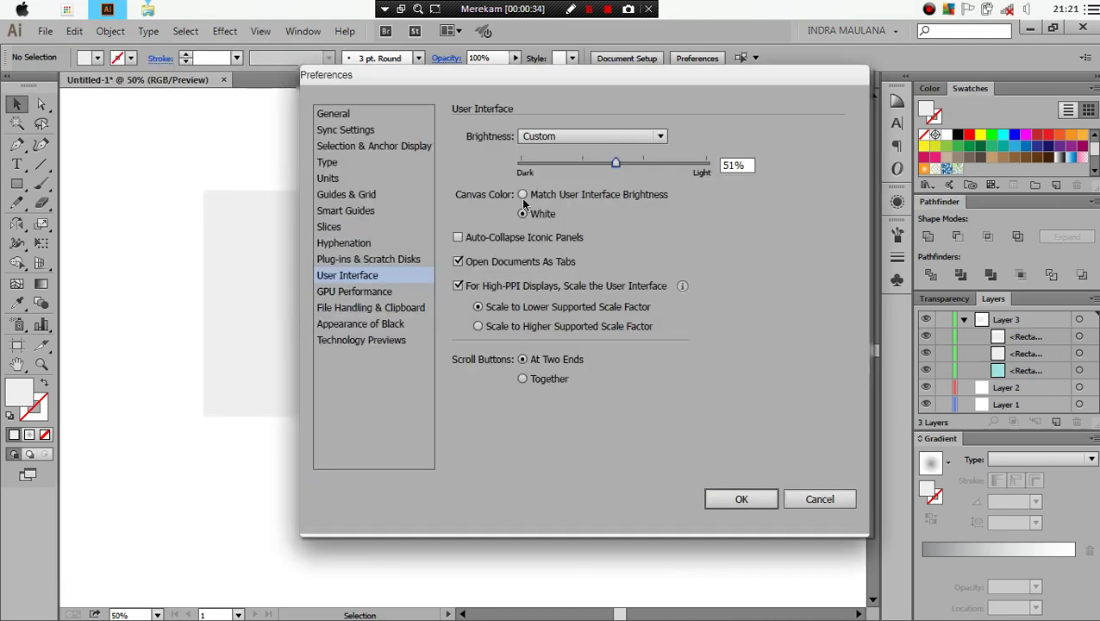
{"action": "left_click", "coordinate": [523, 194]}
{"action": "mouse_move", "coordinate": [496, 85]}
{"action": "left_mouse_down"}
{"action": "mouse_move", "coordinate": [543, 152]}
{"action": "mouse_move", "coordinate": [470, 169]}
{"action": "left_mouse_up"}
{"action": "left_click", "coordinate": [712, 584]}
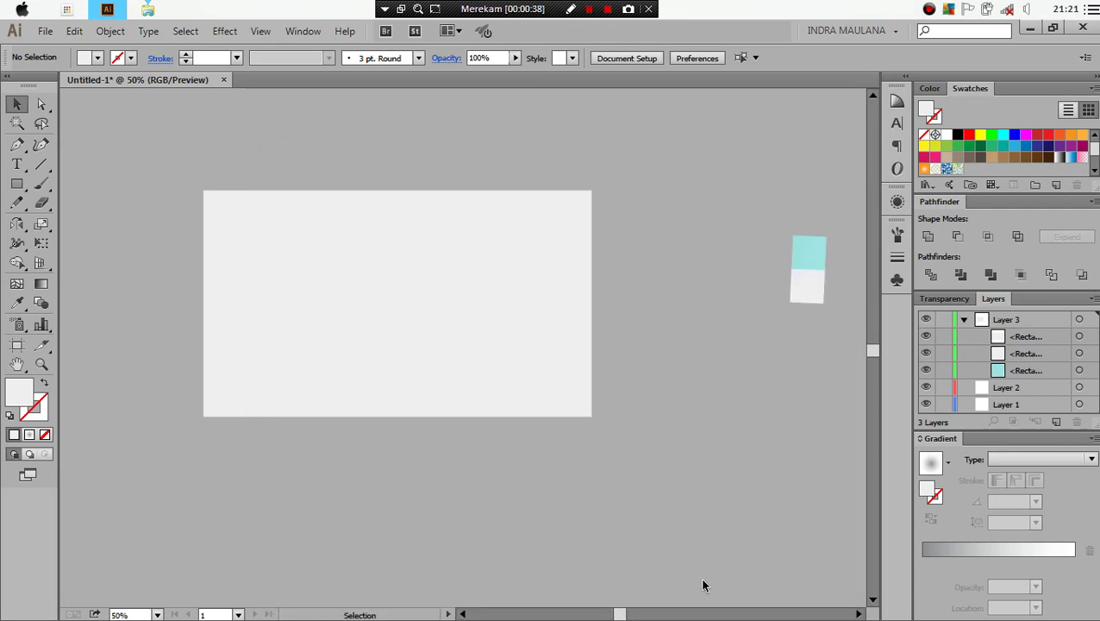
{"action": "left_click_drag", "start_coordinate": [632, 463], "coordinate": [597, 479]}
Step: Stretch the grey rectangle downward to a height of 710.569 px
{"action": "left_click_drag", "start_coordinate": [411, 476], "coordinate": [441, 468]}
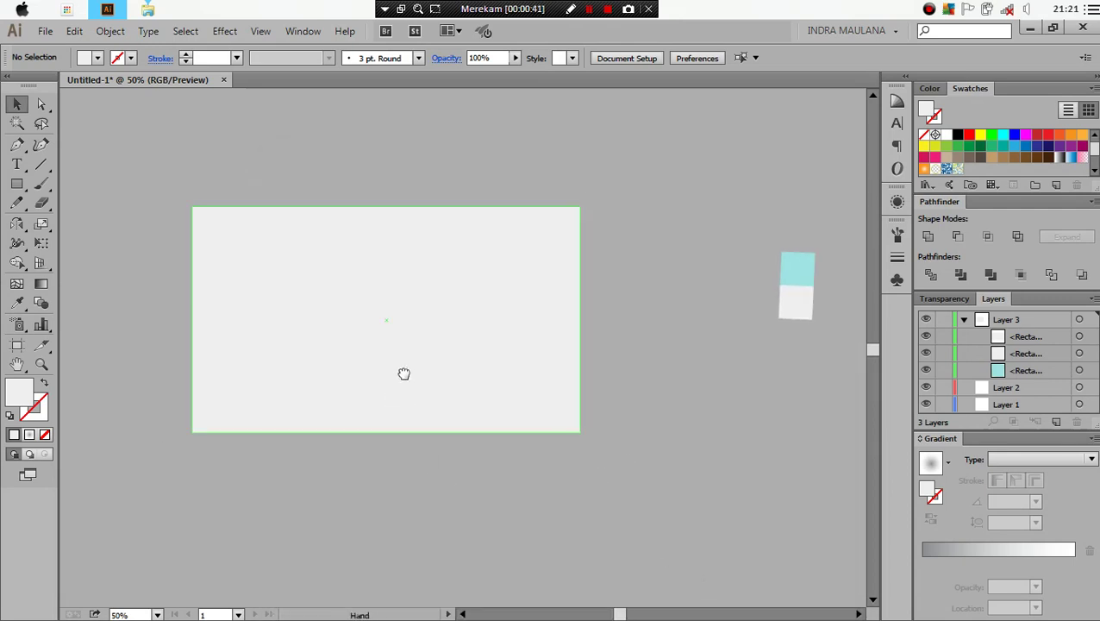
{"action": "left_click", "coordinate": [17, 183]}
{"action": "key", "text": "ctrl+plus"}
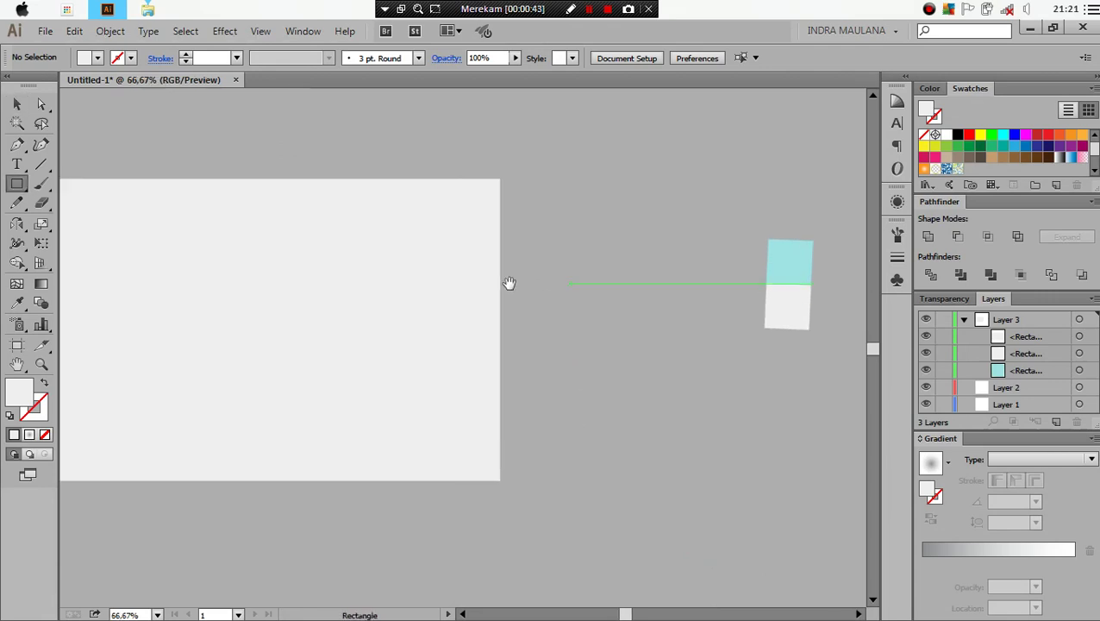
{"action": "left_click_drag", "start_coordinate": [508, 283], "coordinate": [574, 273]}
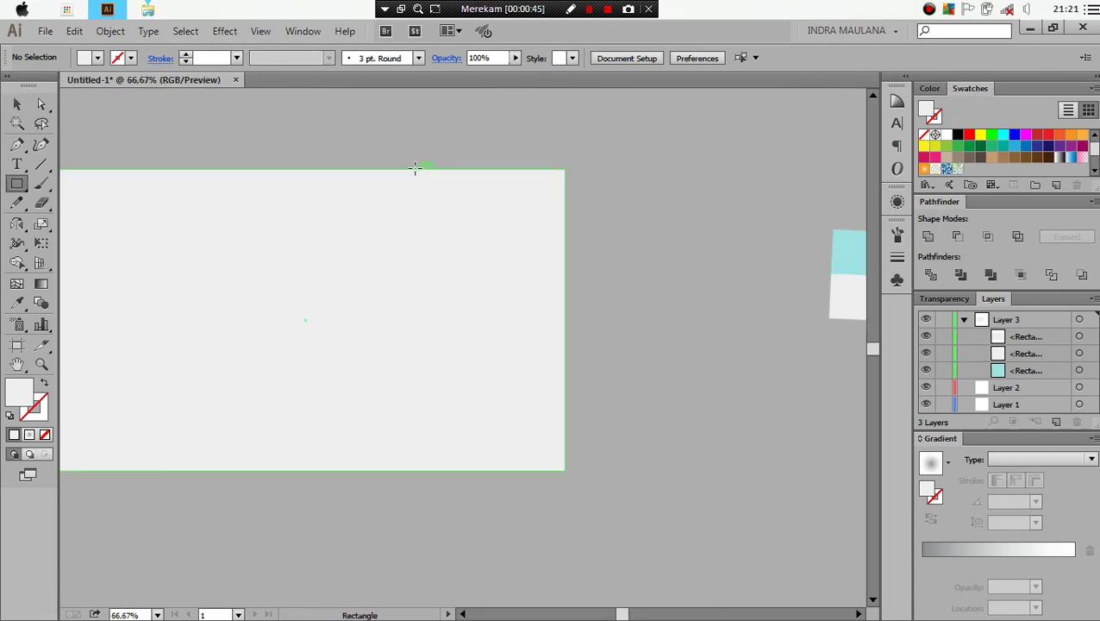
{"action": "key", "text": "v"}
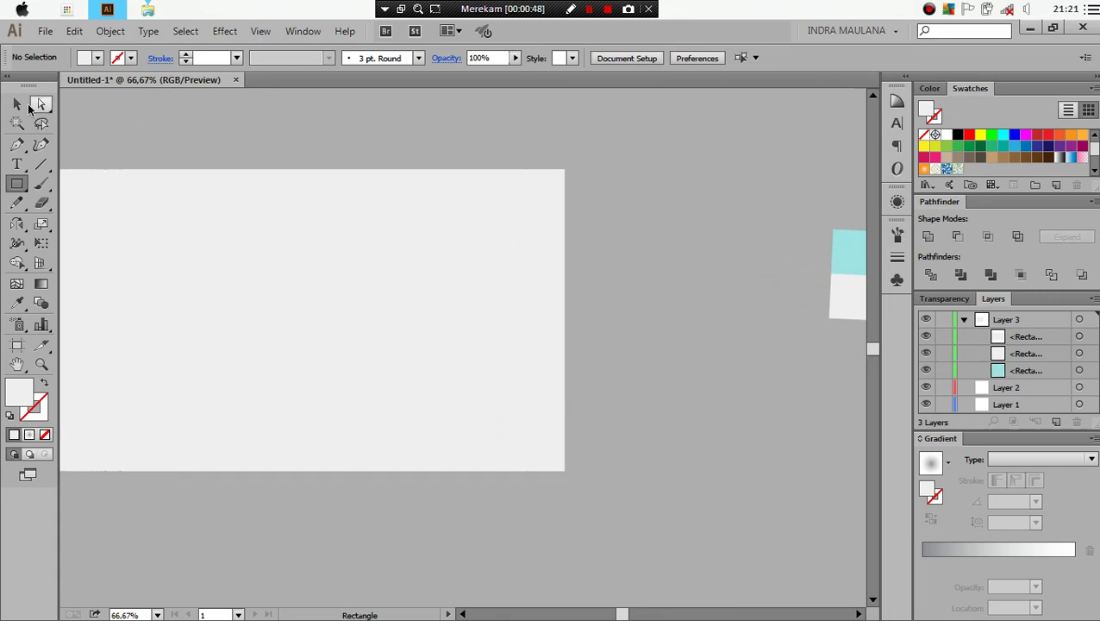
{"action": "left_click_drag", "start_coordinate": [319, 229], "coordinate": [349, 177]}
{"action": "left_click", "coordinate": [340, 268]}
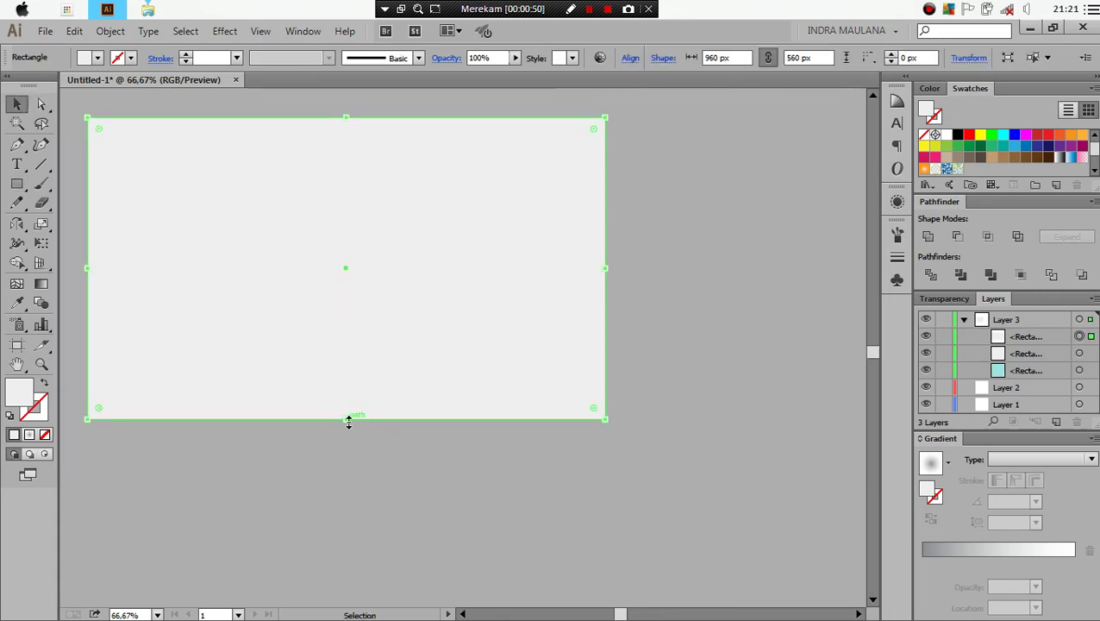
{"action": "left_click_drag", "start_coordinate": [345, 420], "coordinate": [346, 500]}
{"action": "left_click", "coordinate": [677, 311]}
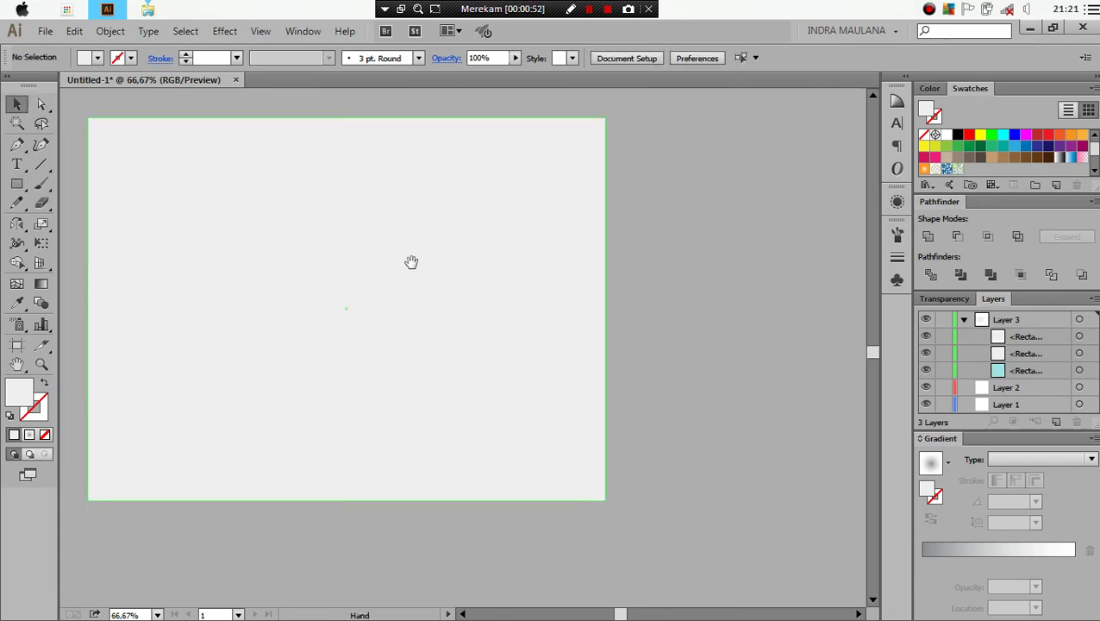
Step: Draw a 189.657 px square and position it in the rectangle's top-right corner
{"action": "left_click", "coordinate": [16, 184]}
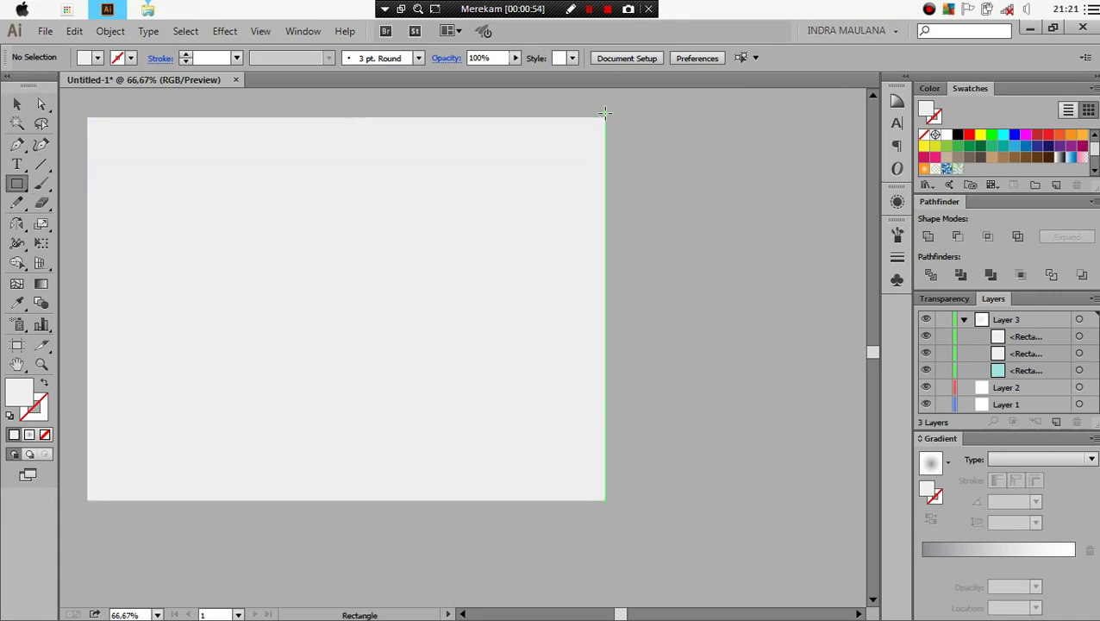
{"action": "left_click_drag", "start_coordinate": [605, 118], "coordinate": [553, 163]}
{"action": "left_click", "coordinate": [16, 103]}
{"action": "mouse_move", "coordinate": [635, 139]}
{"action": "left_mouse_down"}
{"action": "mouse_move", "coordinate": [560, 254]}
{"action": "mouse_move", "coordinate": [576, 193]}
{"action": "left_mouse_up"}
{"action": "key", "text": "ctrl+minus"}
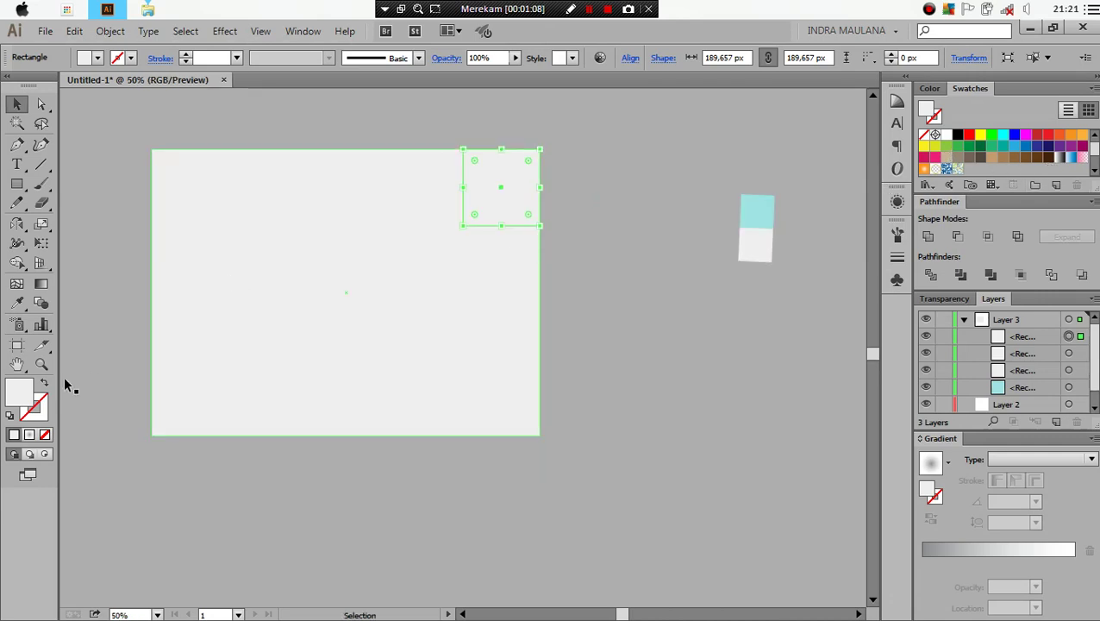
Step: Darken the large rectangle's fill grey slightly in the Color Picker
{"action": "left_click", "coordinate": [406, 371]}
{"action": "double_click", "coordinate": [21, 395]}
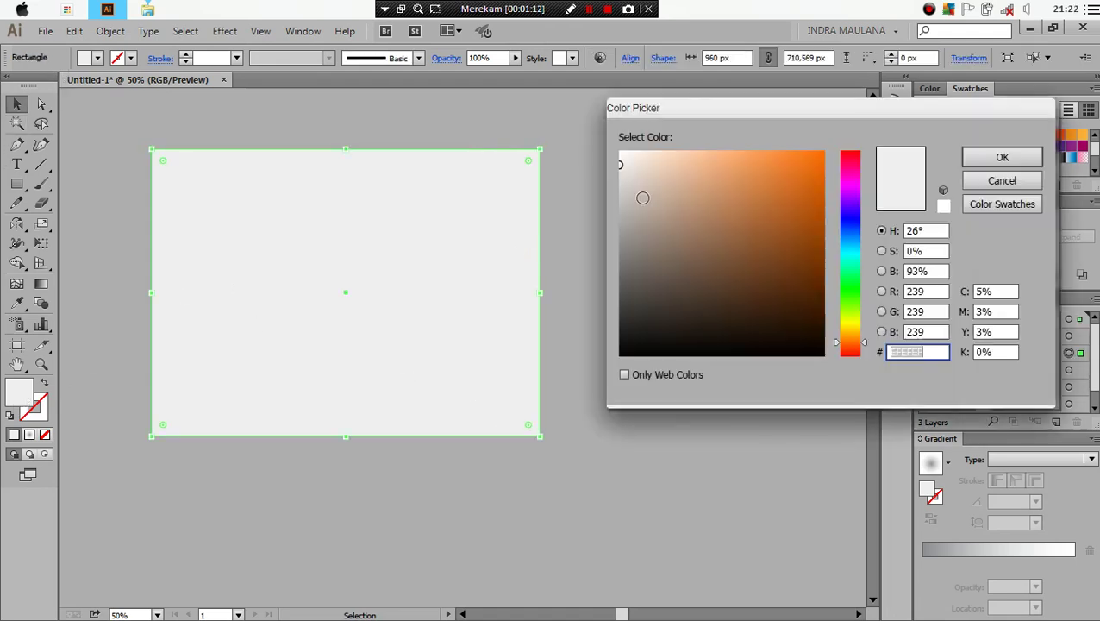
{"action": "left_click_drag", "start_coordinate": [623, 162], "coordinate": [619, 173]}
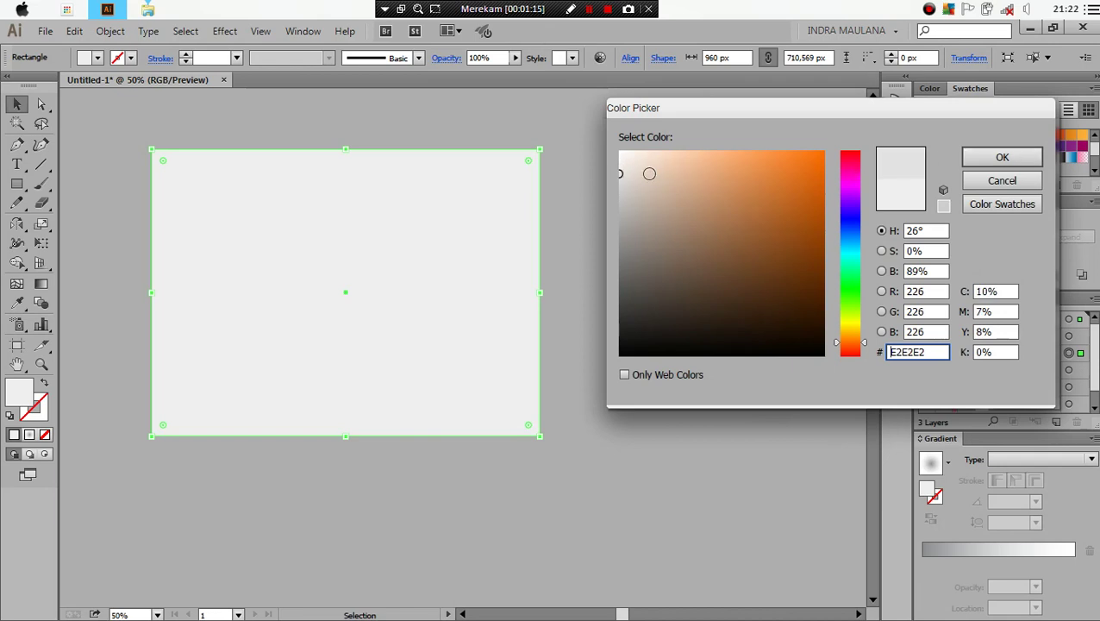
{"action": "left_click_drag", "start_coordinate": [622, 172], "coordinate": [620, 182]}
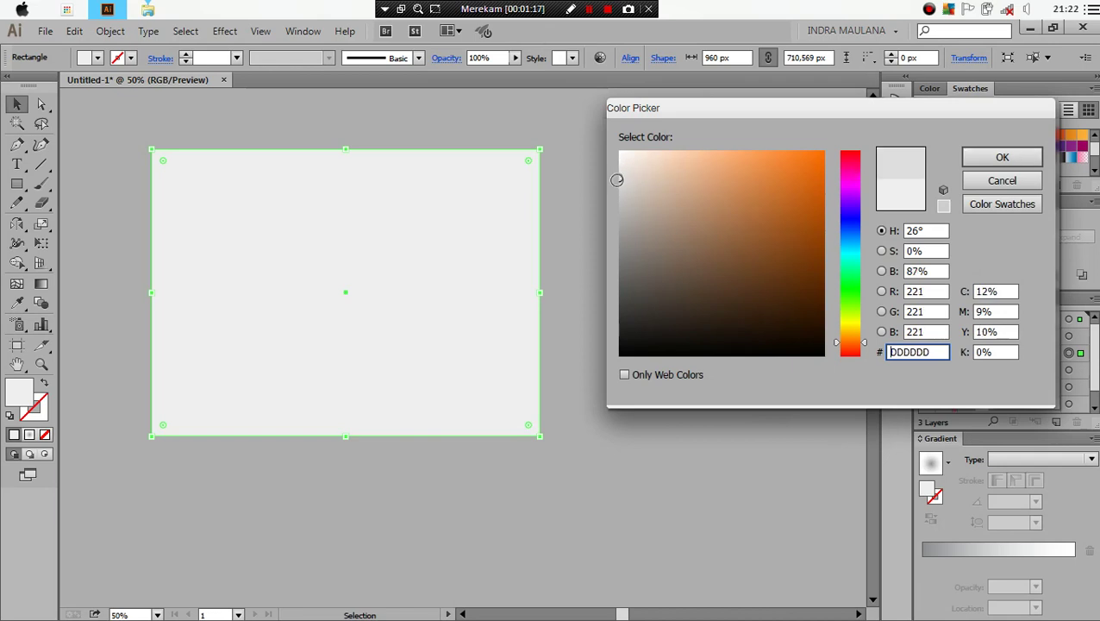
{"action": "left_click", "coordinate": [996, 156]}
{"action": "left_click", "coordinate": [596, 222]}
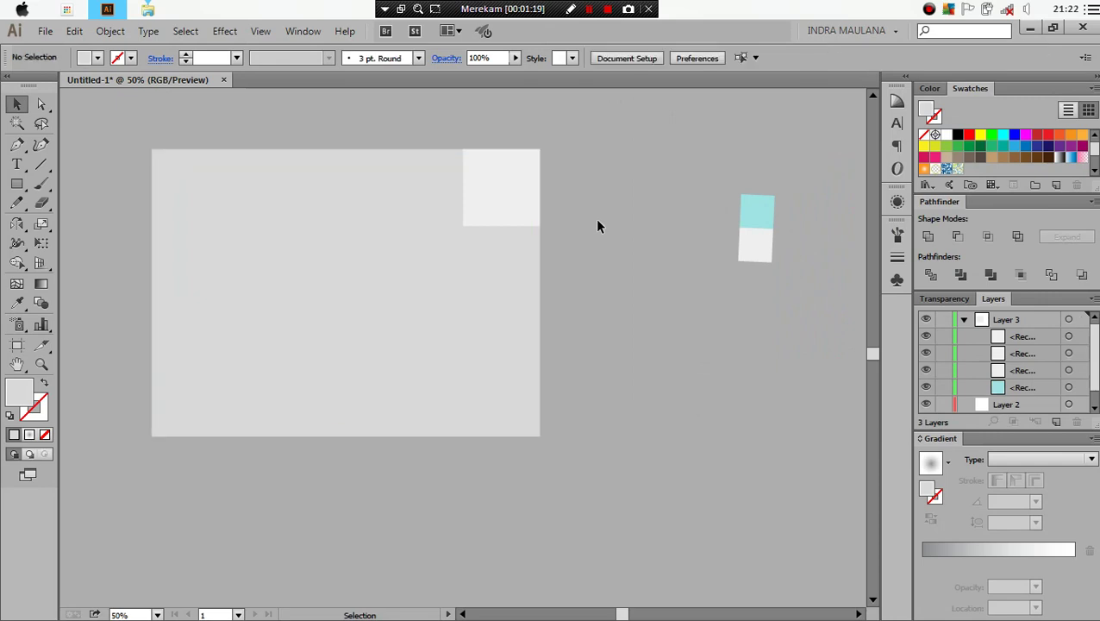
{"action": "left_click_drag", "start_coordinate": [596, 248], "coordinate": [582, 270]}
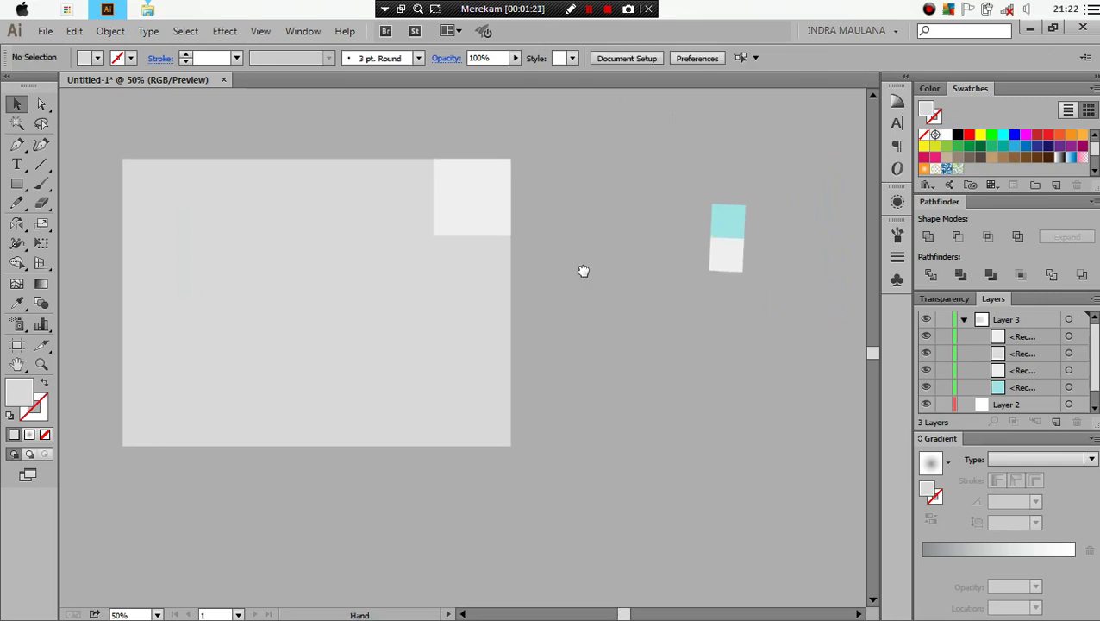
Step: Set the small corner square's fill to #E5E5E5, then reselect the large rectangle
{"action": "left_click", "coordinate": [486, 225]}
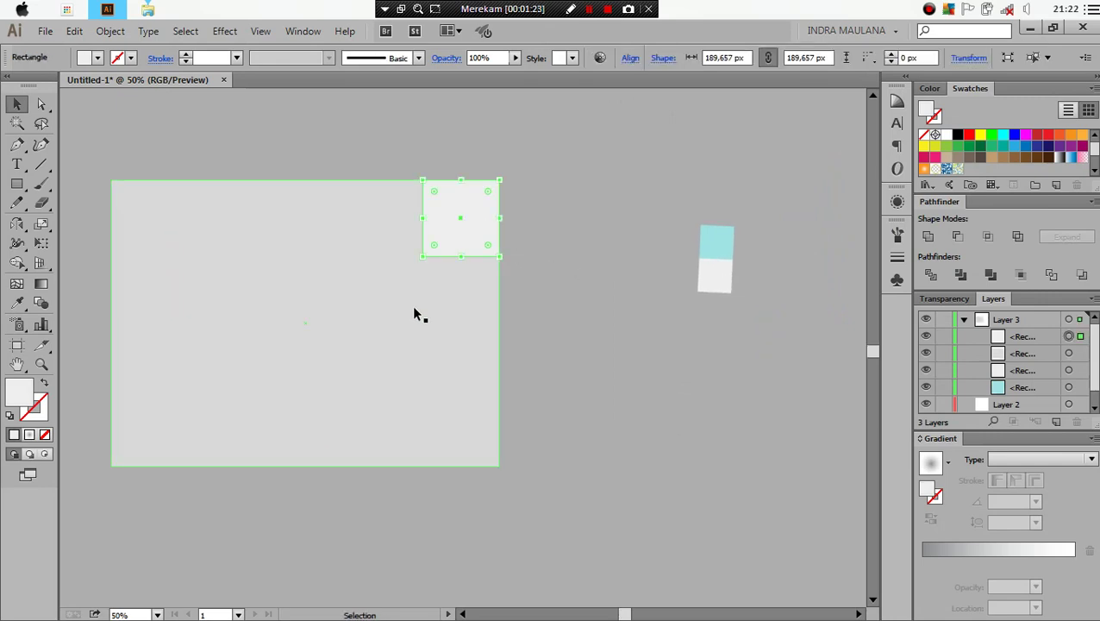
{"action": "double_click", "coordinate": [18, 397]}
{"action": "type", "text": "E5E5E5"}
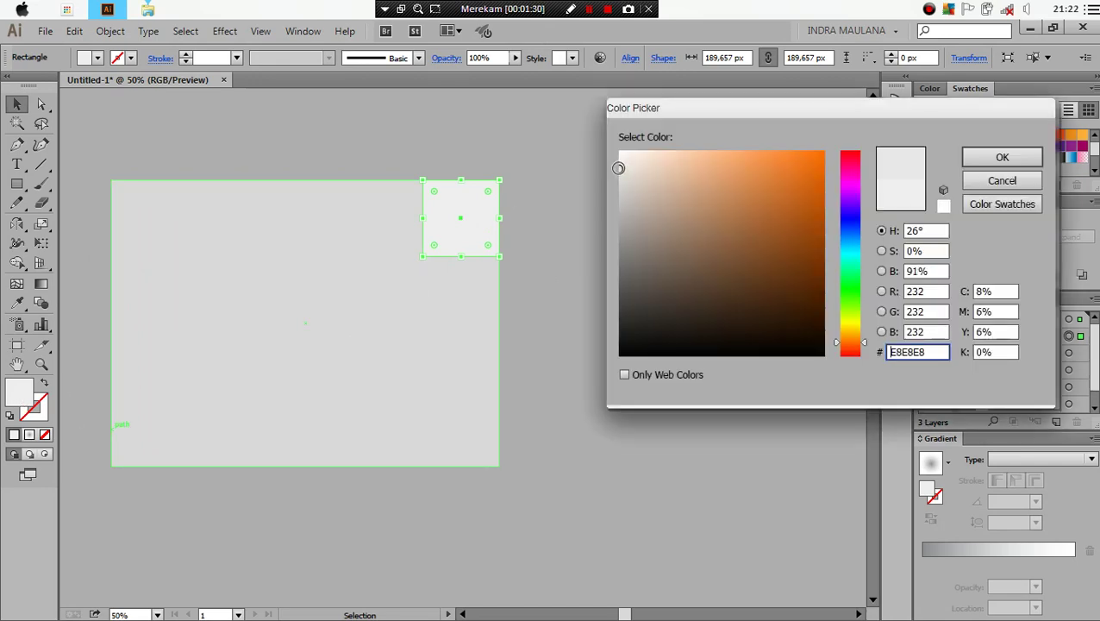
{"action": "left_click", "coordinate": [1002, 157]}
{"action": "left_click", "coordinate": [643, 209]}
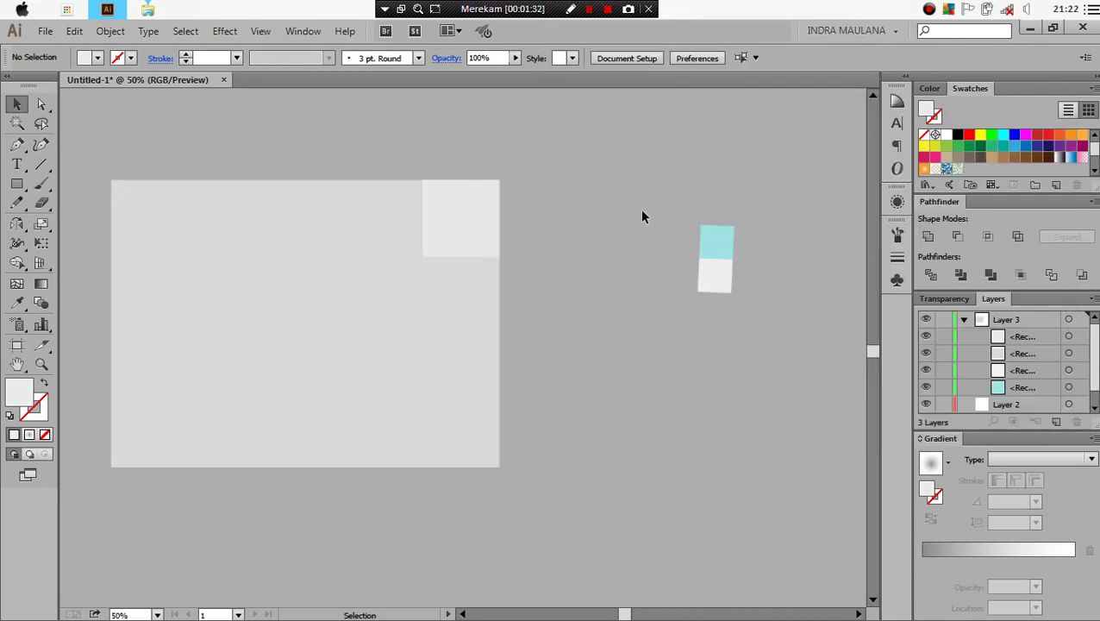
{"action": "scroll", "coordinate": [641, 210], "scroll_direction": "down", "scroll_amount": 1}
{"action": "scroll", "coordinate": [641, 209], "scroll_direction": "up", "scroll_amount": 1}
{"action": "scroll", "coordinate": [642, 210], "scroll_direction": "up", "scroll_amount": 1}
{"action": "scroll", "coordinate": [638, 233], "scroll_direction": "up", "scroll_amount": 1}
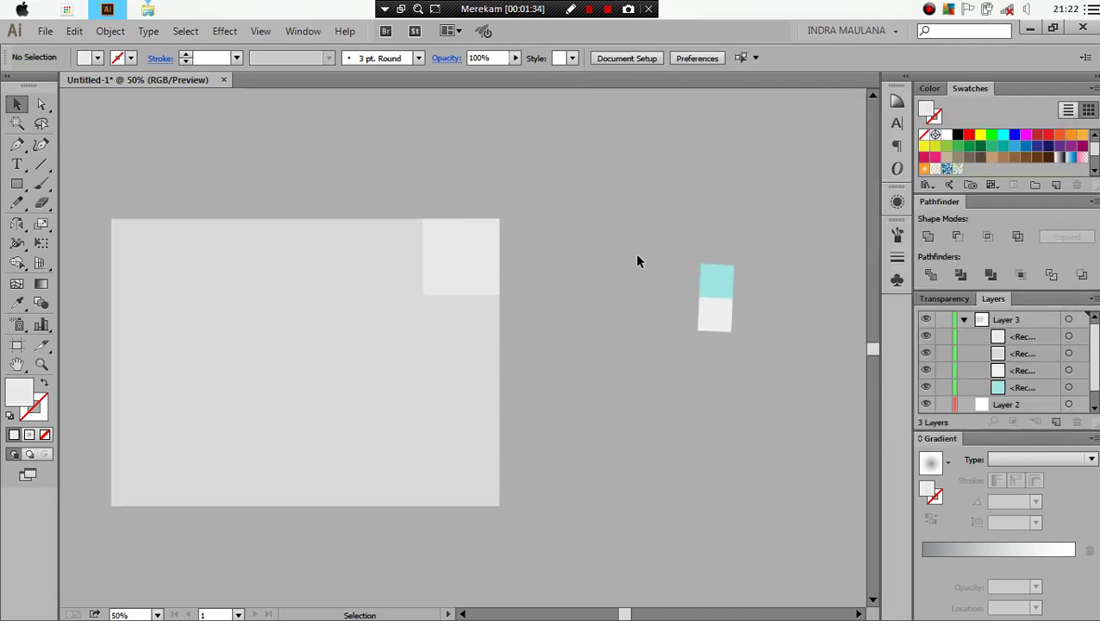
{"action": "scroll", "coordinate": [638, 261], "scroll_direction": "down", "scroll_amount": 2}
{"action": "left_click", "coordinate": [1068, 352]}
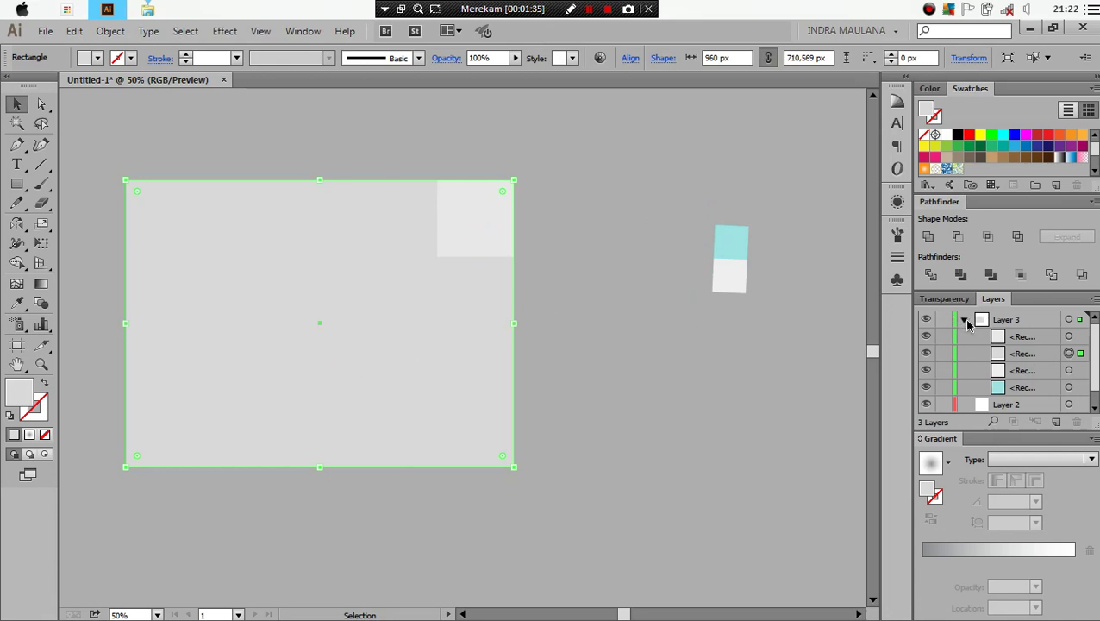
Step: Delete Layers 1 and 2 and create a new layer above Layer 3
{"action": "left_click", "coordinate": [965, 320]}
{"action": "left_click", "coordinate": [1030, 337]}
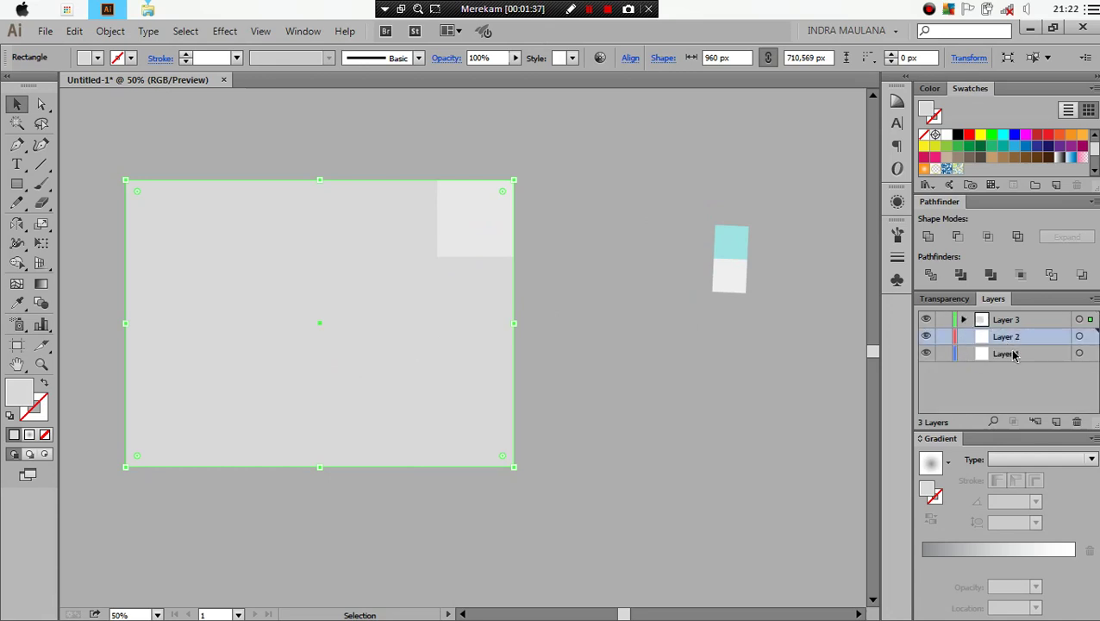
{"action": "left_click", "coordinate": [1015, 354]}
{"action": "left_click", "coordinate": [1077, 422]}
{"action": "left_click", "coordinate": [1033, 337]}
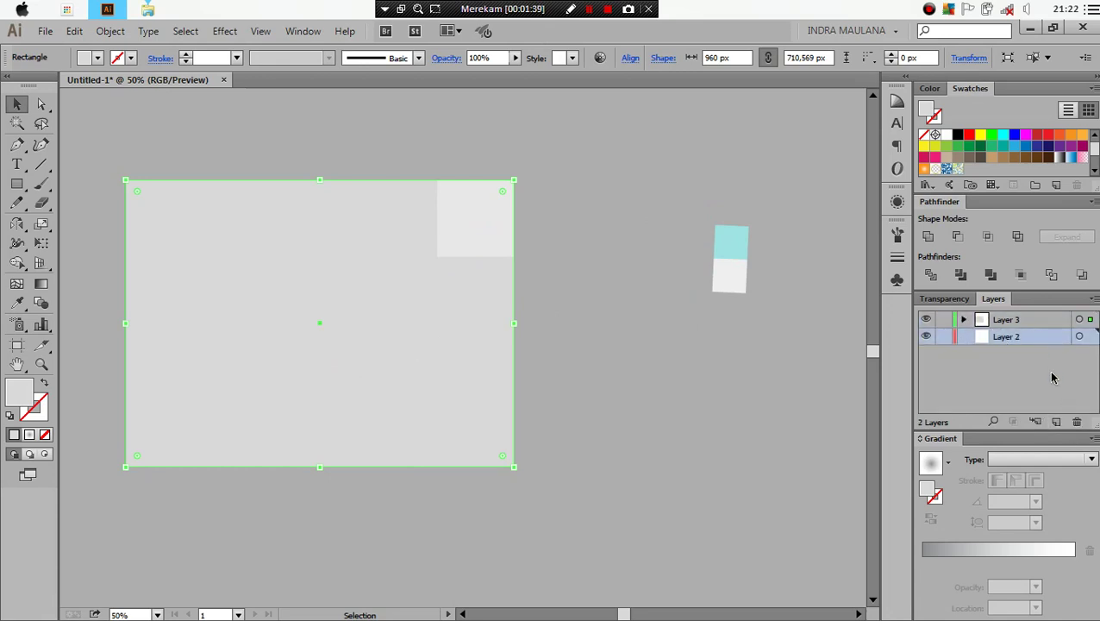
{"action": "left_click", "coordinate": [1077, 422]}
{"action": "left_click", "coordinate": [1057, 422]}
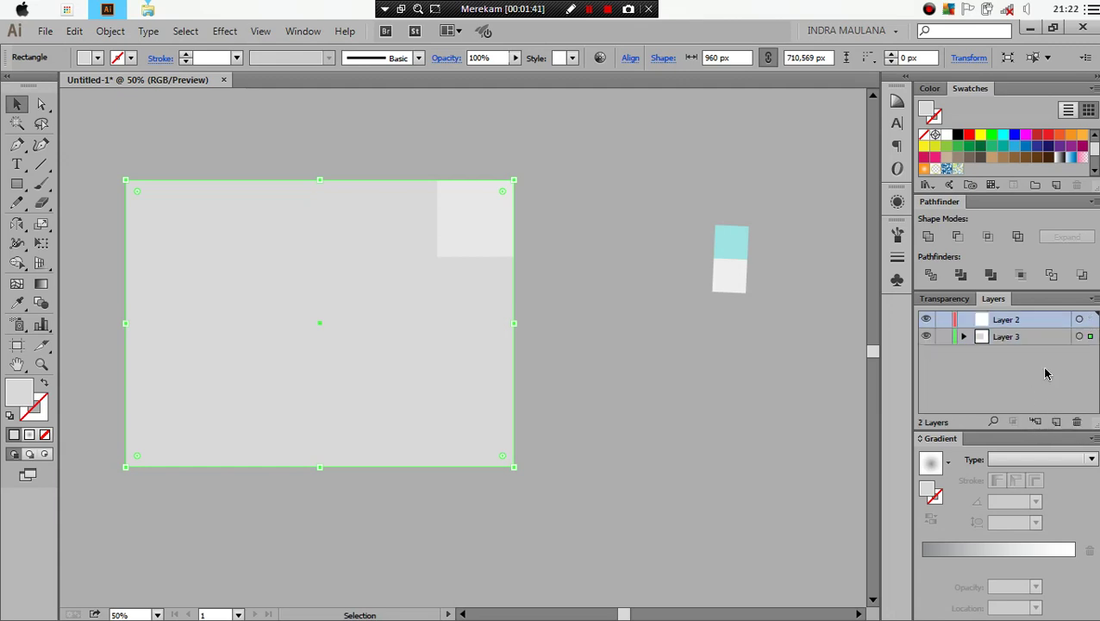
Step: Move the small square onto the new Layer 2 and lock Layer 3
{"action": "left_click", "coordinate": [721, 399]}
{"action": "left_click", "coordinate": [481, 214]}
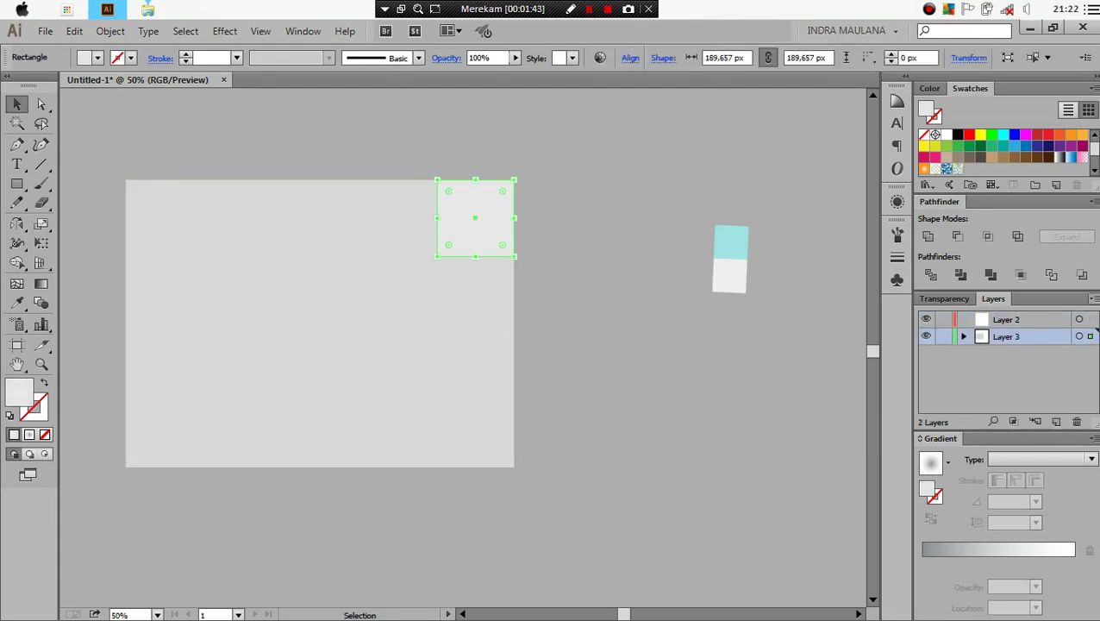
{"action": "left_click_drag", "start_coordinate": [1088, 337], "coordinate": [1090, 320]}
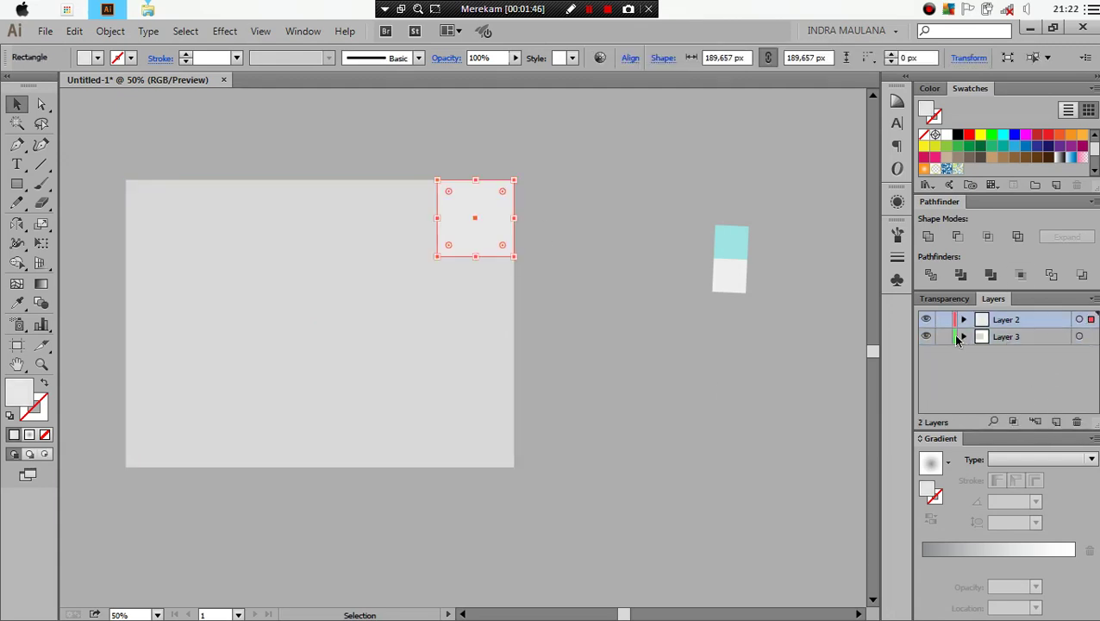
{"action": "left_click", "coordinate": [681, 436]}
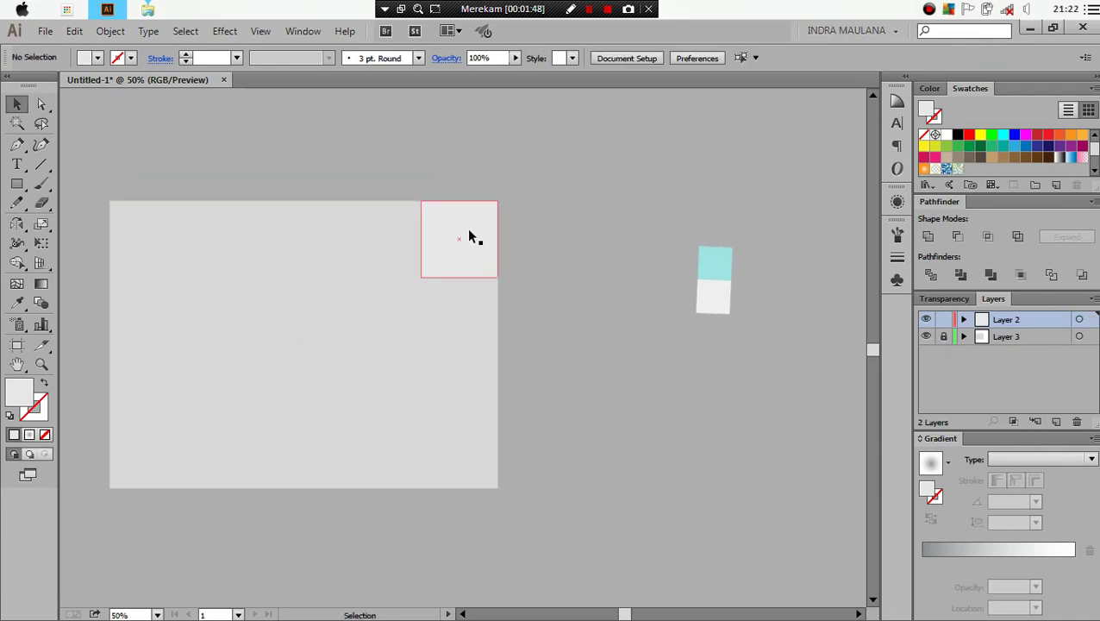
Step: Shrink the small corner square to 111.615 px
{"action": "left_click", "coordinate": [420, 281]}
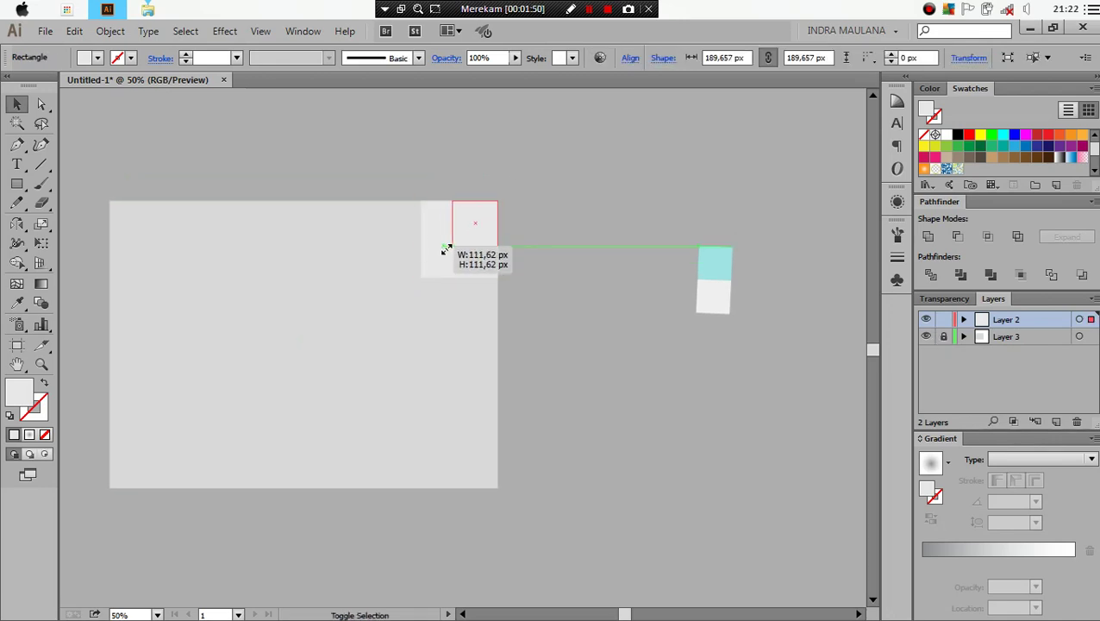
{"action": "left_click_drag", "start_coordinate": [420, 280], "coordinate": [452, 246]}
{"action": "left_click", "coordinate": [588, 200]}
{"action": "left_click_drag", "start_coordinate": [551, 245], "coordinate": [618, 247]}
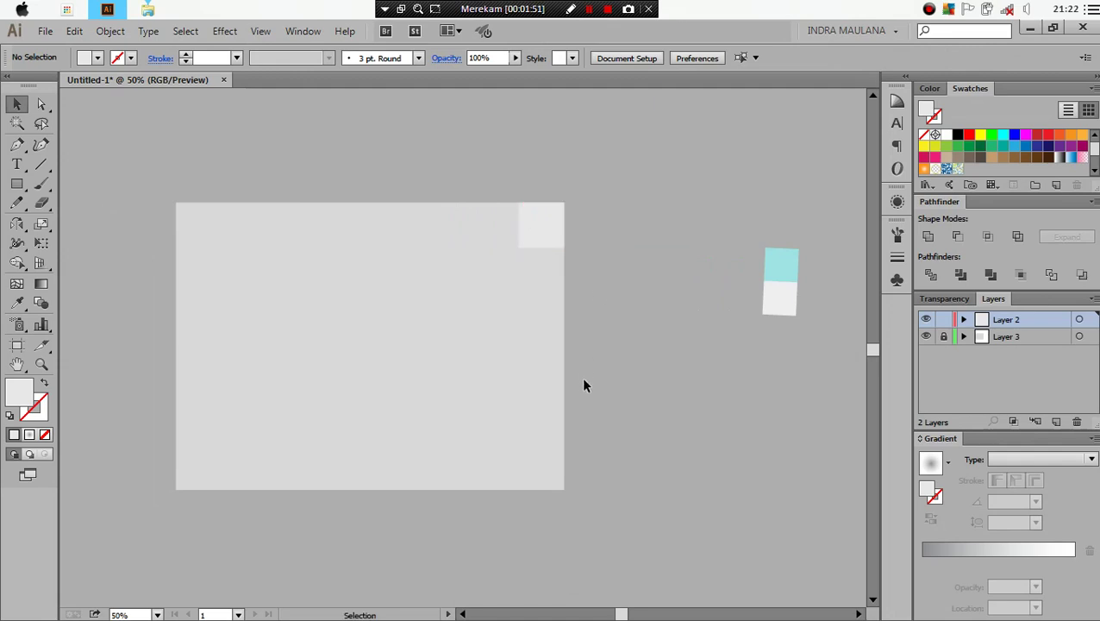
{"action": "scroll", "coordinate": [584, 385], "scroll_direction": "up", "scroll_amount": 1}
{"action": "scroll", "coordinate": [625, 353], "scroll_direction": "up", "scroll_amount": 1}
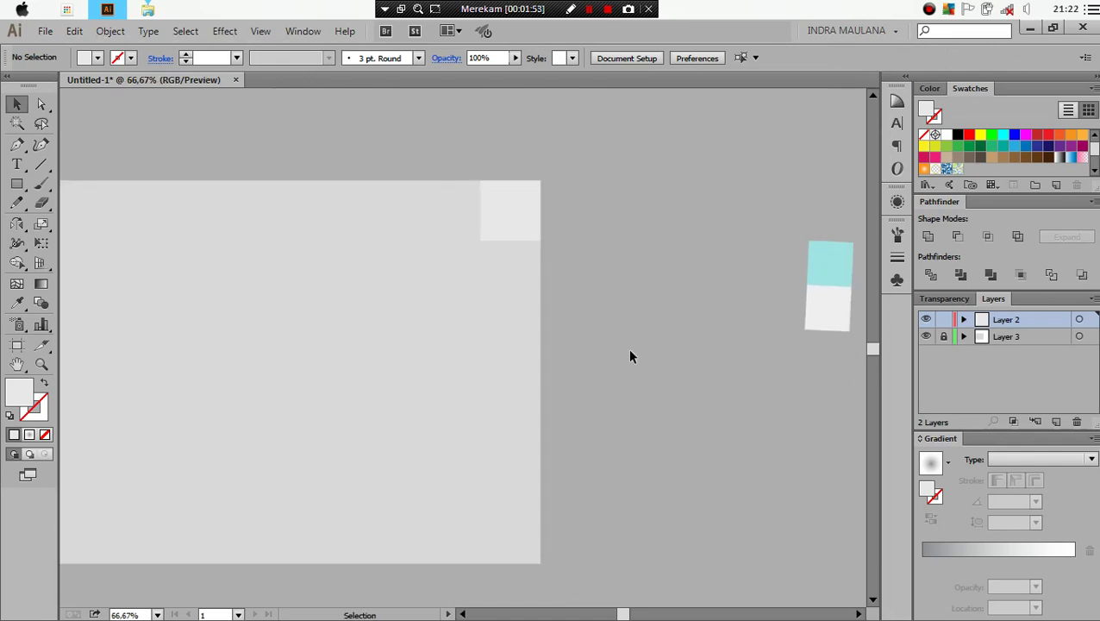
{"action": "scroll", "coordinate": [628, 349], "scroll_direction": "down", "scroll_amount": 3}
{"action": "scroll", "coordinate": [638, 352], "scroll_direction": "up", "scroll_amount": 1}
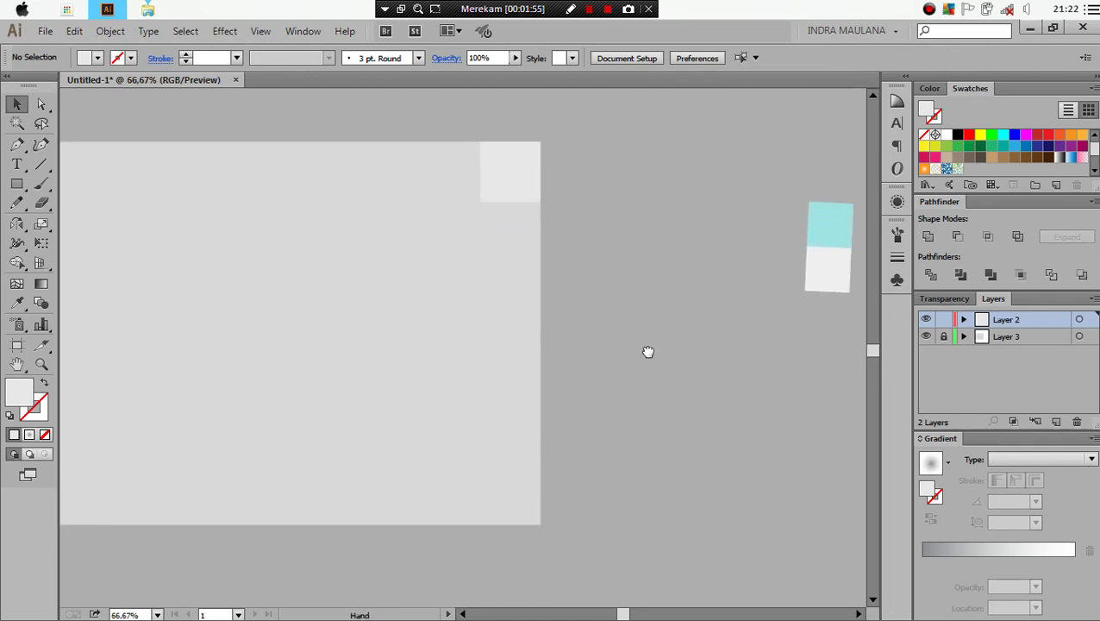
Step: Alt-drag copies of the square straight down and repeat with Ctrl+D to build a column
{"action": "left_click_drag", "start_coordinate": [648, 352], "coordinate": [656, 350]}
{"action": "left_click_drag", "start_coordinate": [518, 177], "coordinate": [518, 238]}
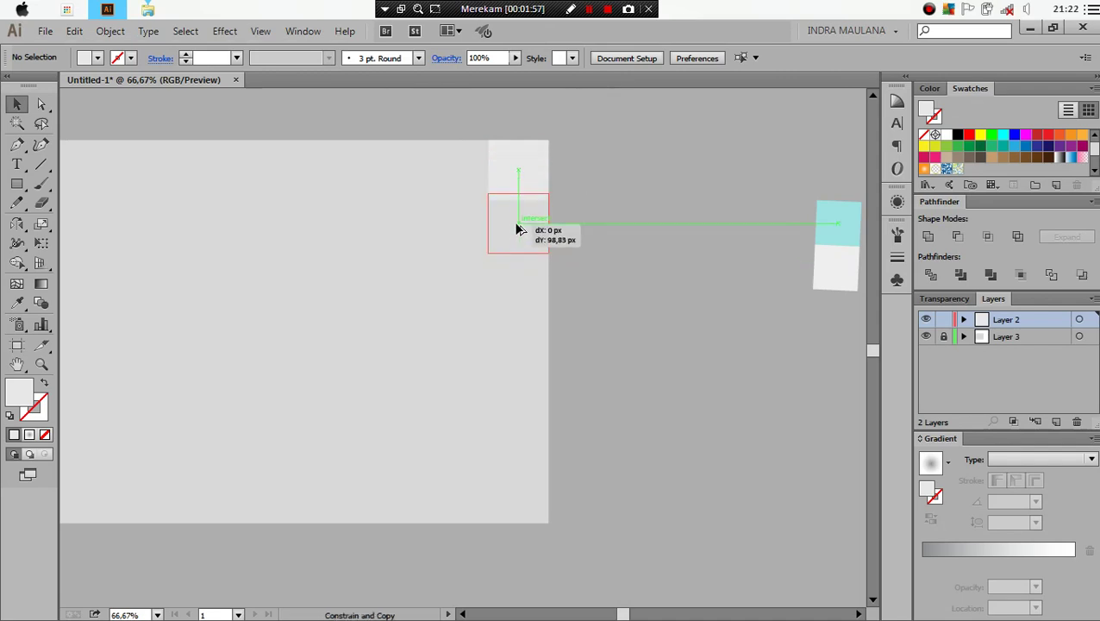
{"action": "left_click", "coordinate": [703, 206]}
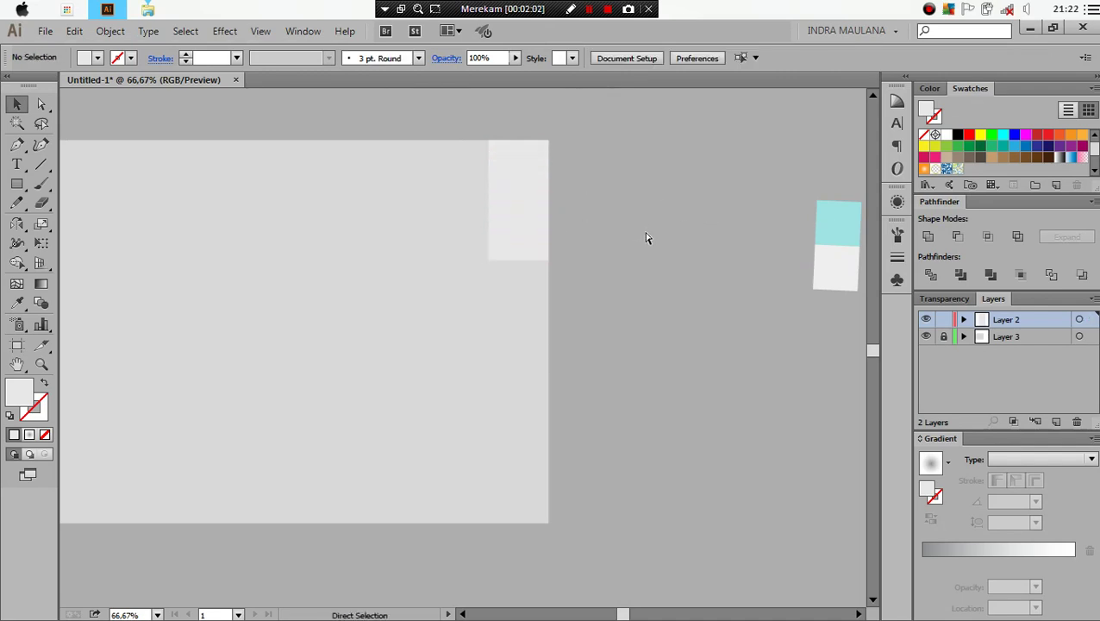
{"action": "left_click_drag", "start_coordinate": [520, 235], "coordinate": [518, 309]}
{"action": "key", "text": "ctrl+d"}
{"action": "key", "text": "ctrl+d"}
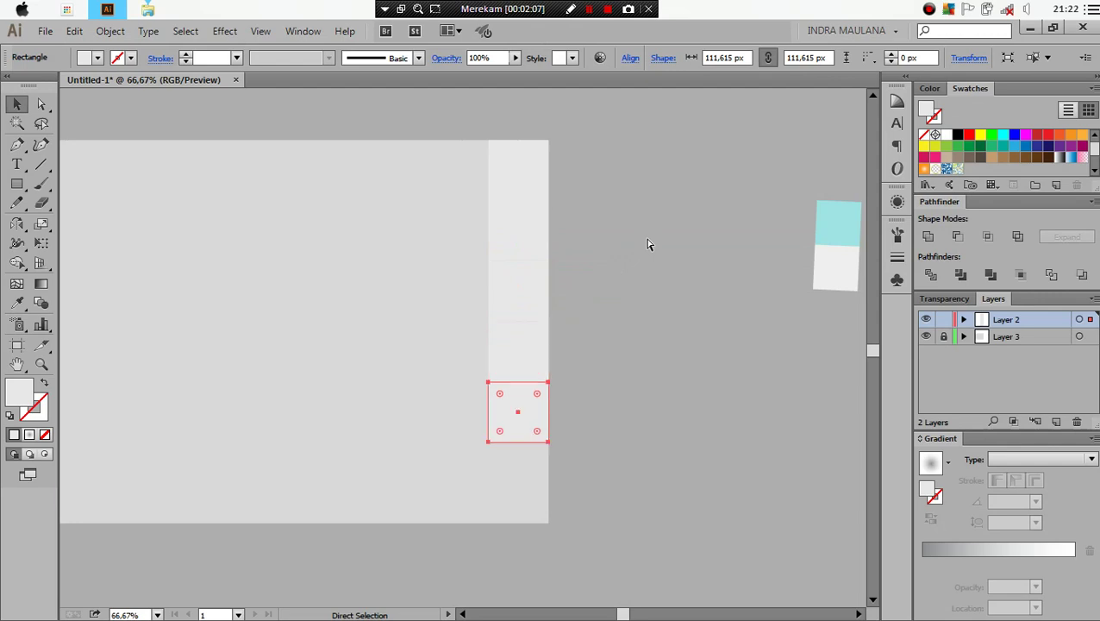
{"action": "key", "text": "ctrl+d"}
{"action": "left_click", "coordinate": [648, 244]}
Step: Undo the extra square copy at the bottom of the column
{"action": "left_click_drag", "start_coordinate": [624, 271], "coordinate": [643, 275]}
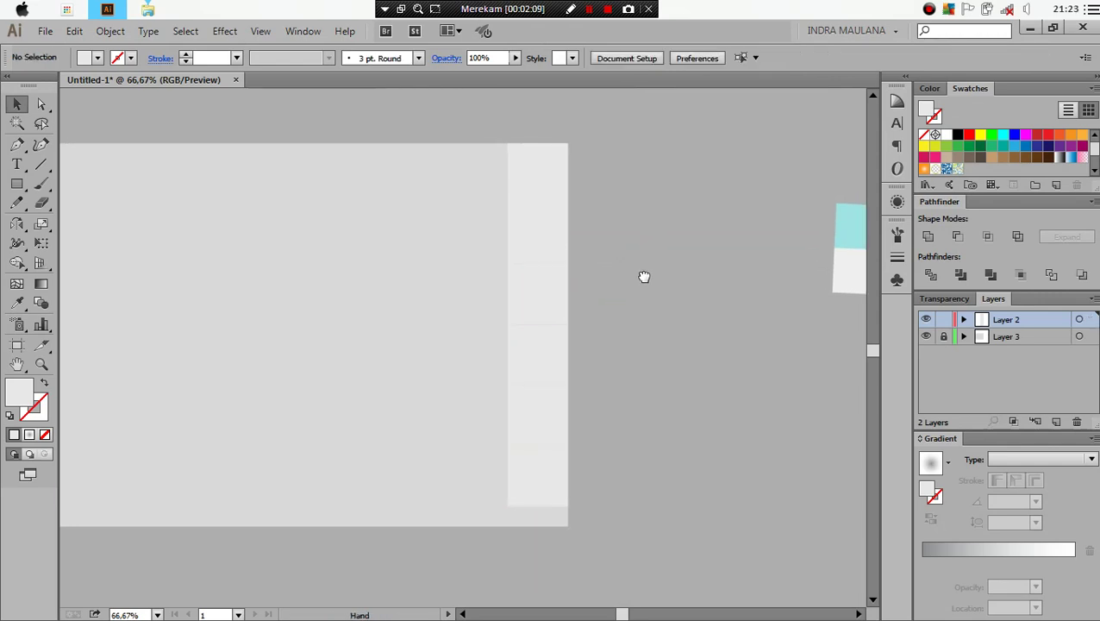
{"action": "left_click", "coordinate": [548, 416]}
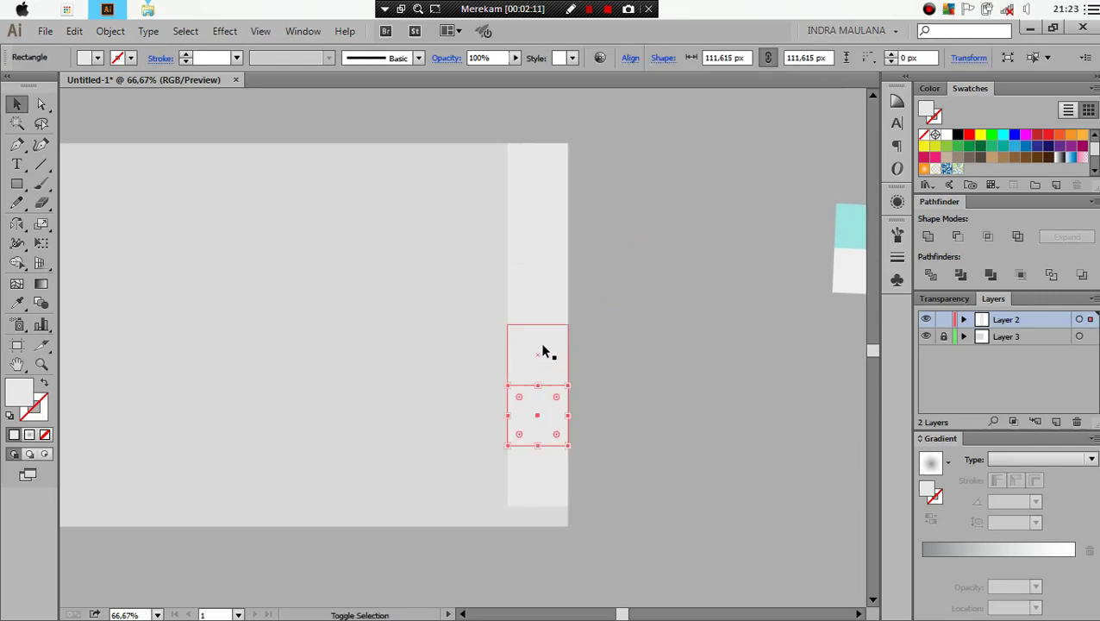
{"action": "left_click", "coordinate": [535, 300], "text": "shift"}
{"action": "left_click", "coordinate": [533, 226], "text": "shift"}
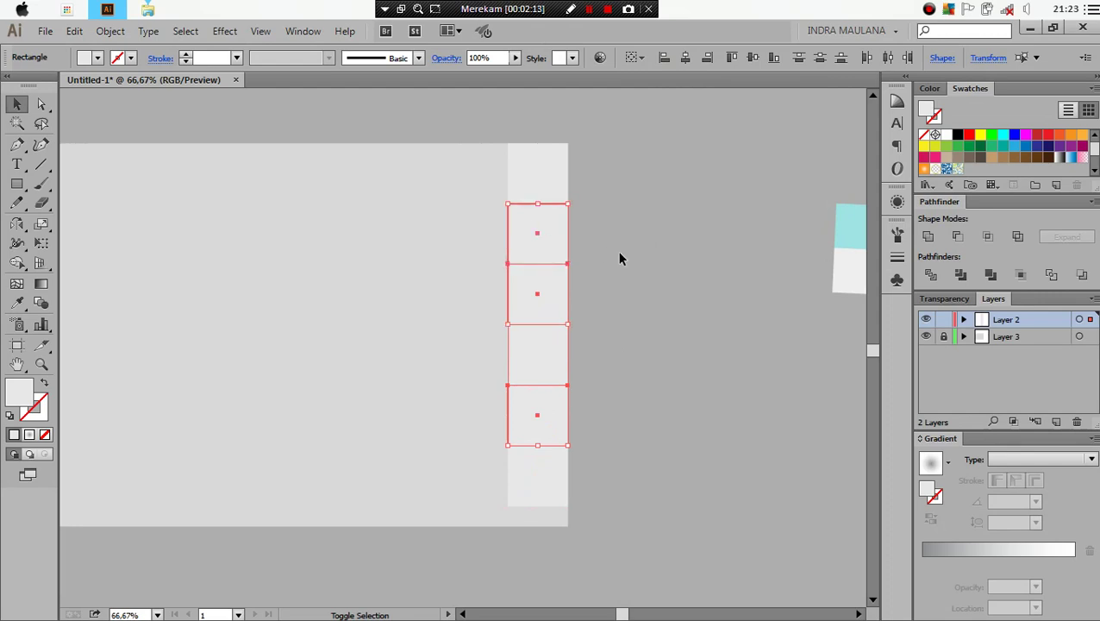
{"action": "key", "text": "ctrl+z"}
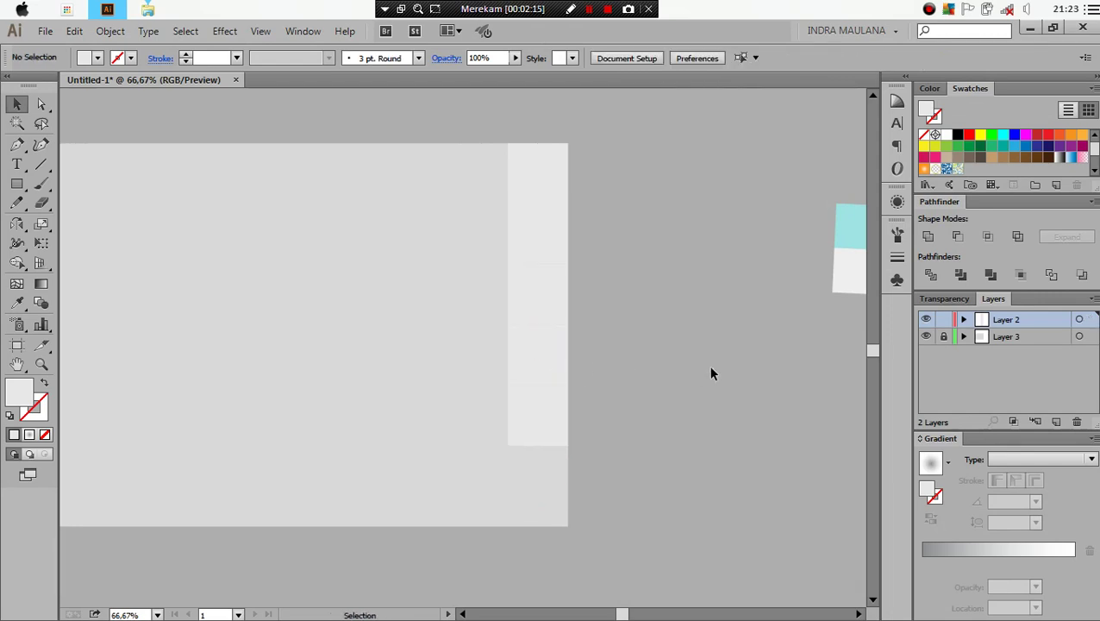
{"action": "key", "text": "ctrl+z"}
{"action": "key", "text": "ctrl+z"}
Step: Delete the bottom square of the column
{"action": "left_click", "coordinate": [556, 413]}
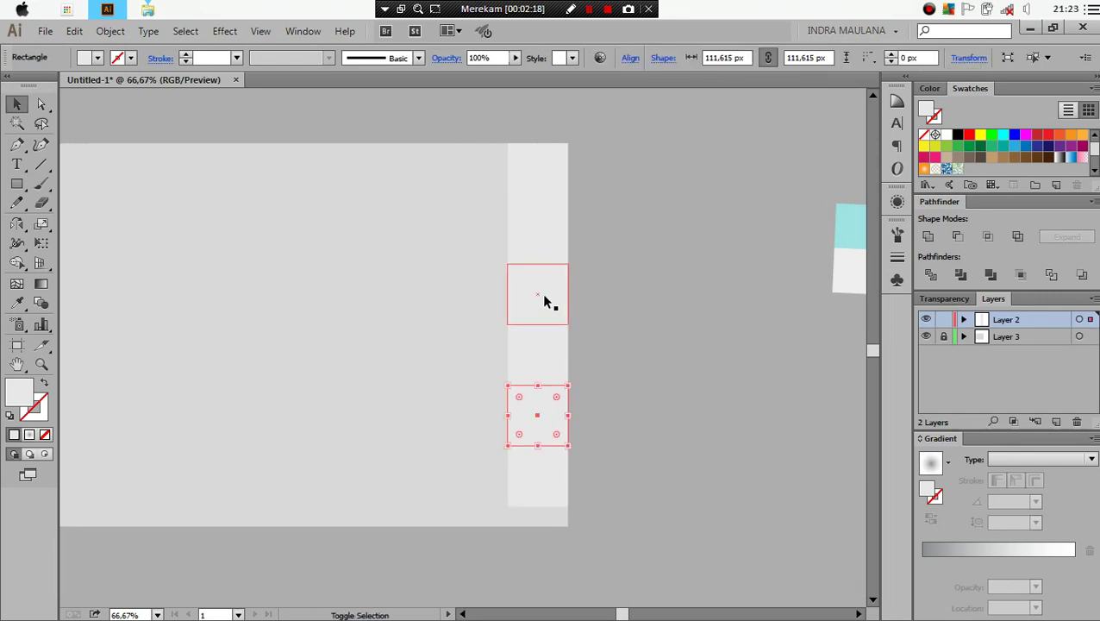
{"action": "left_click", "coordinate": [545, 299], "text": "shift"}
{"action": "left_click", "coordinate": [545, 180], "text": "shift"}
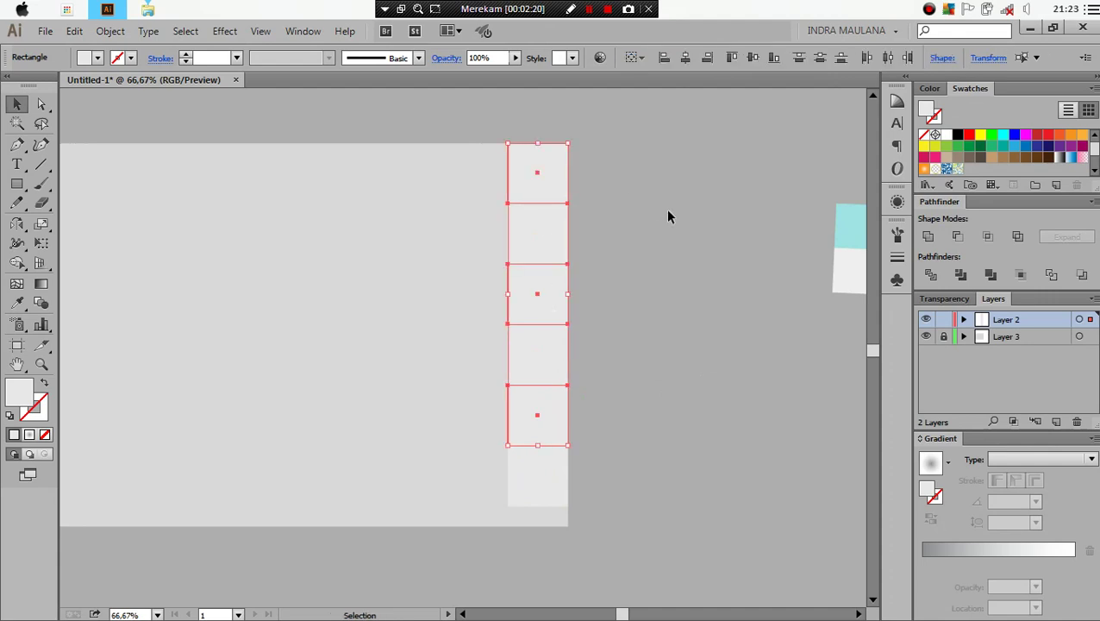
{"action": "left_click_drag", "start_coordinate": [667, 213], "coordinate": [688, 213]}
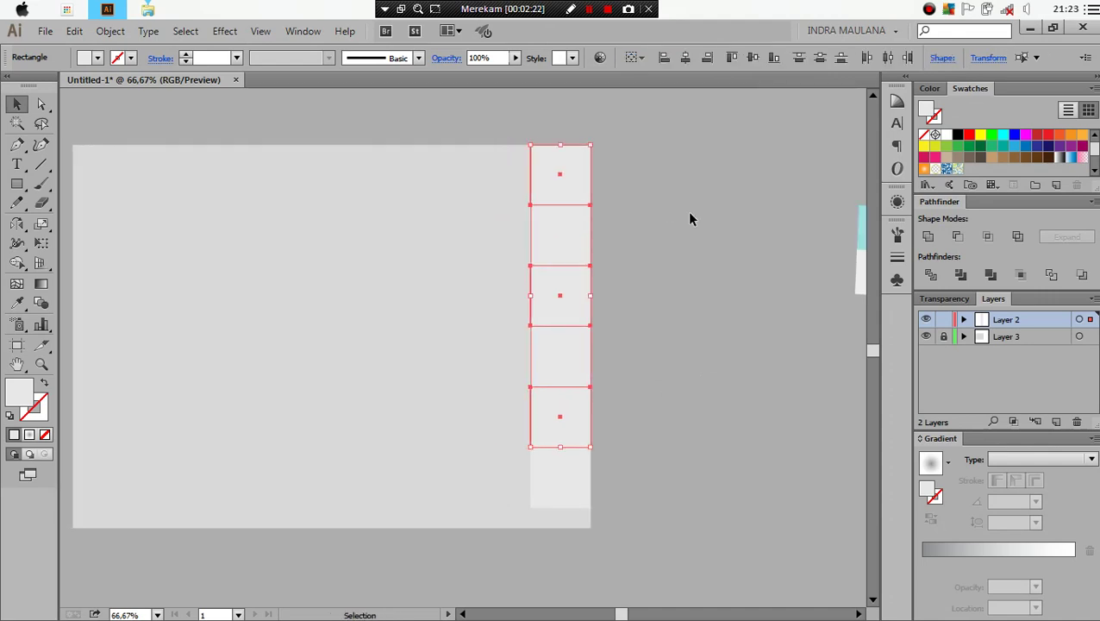
{"action": "left_click", "coordinate": [677, 272]}
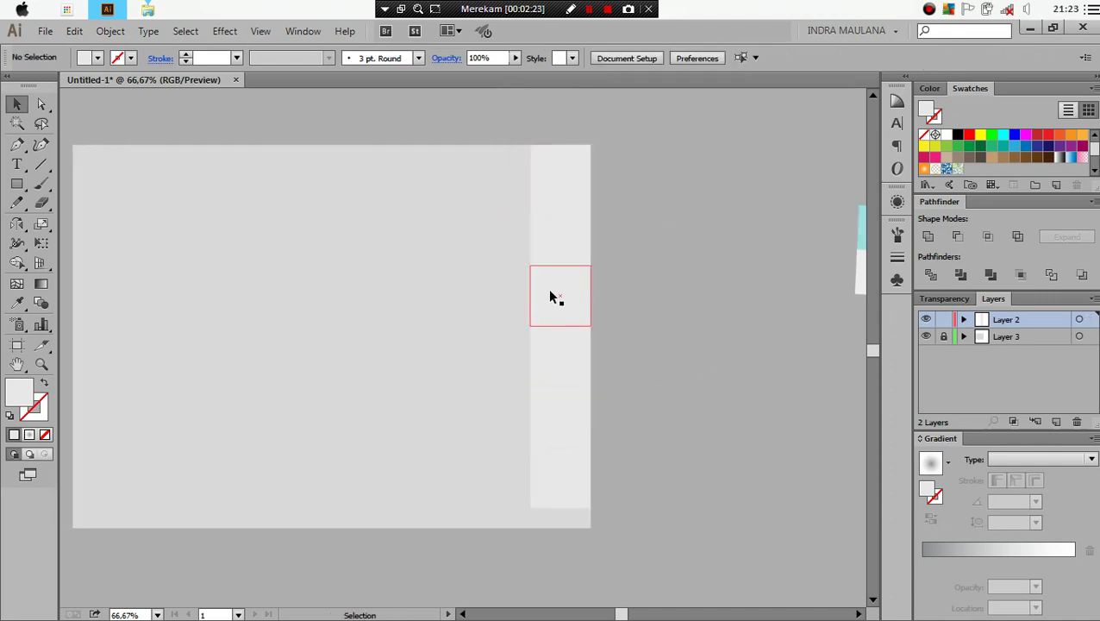
{"action": "left_click", "coordinate": [559, 481]}
{"action": "key", "text": "Delete"}
Step: Move two alternating squares one square-width to the left
{"action": "left_click", "coordinate": [558, 356]}
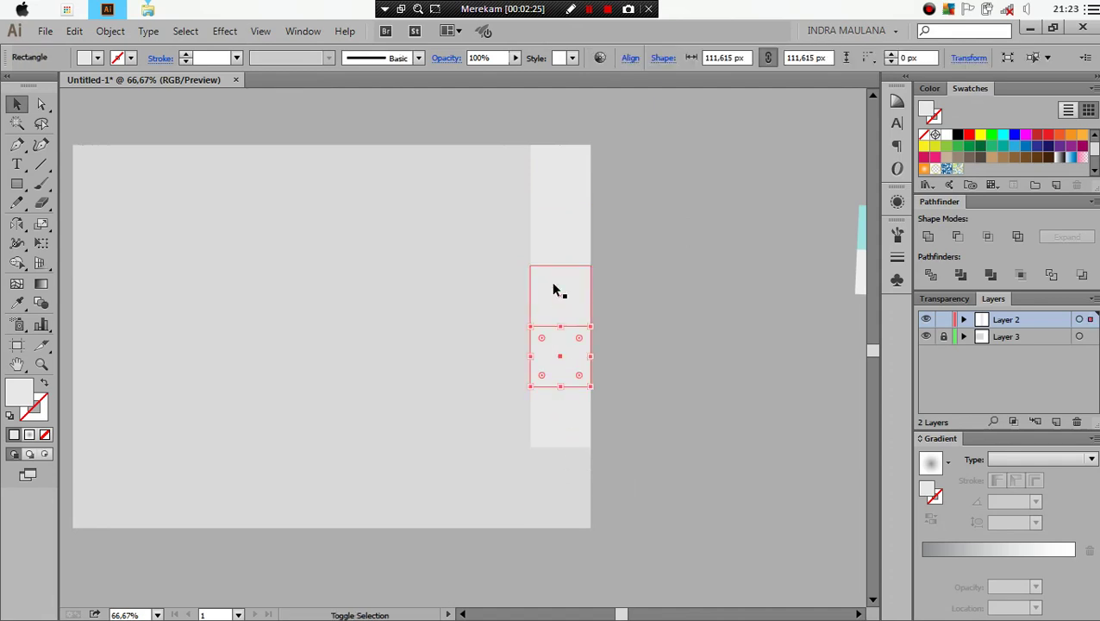
{"action": "left_click", "coordinate": [560, 236], "text": "shift"}
{"action": "left_click_drag", "start_coordinate": [665, 221], "coordinate": [727, 215]}
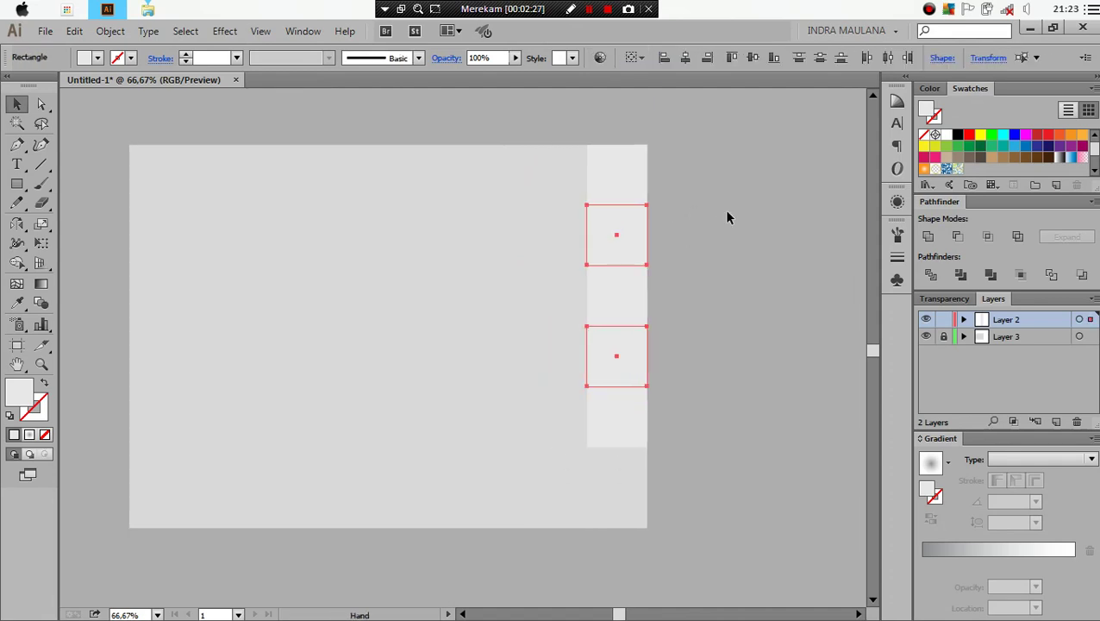
{"action": "left_click", "coordinate": [603, 220], "text": "shift"}
{"action": "left_click", "coordinate": [648, 243]}
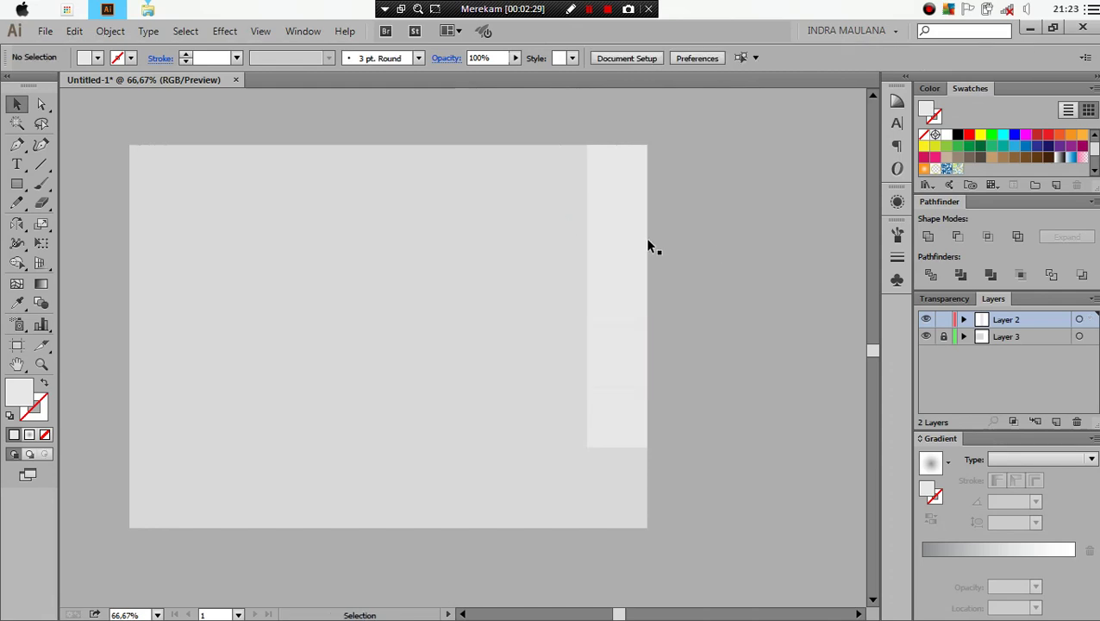
{"action": "left_click", "coordinate": [623, 348], "text": "shift"}
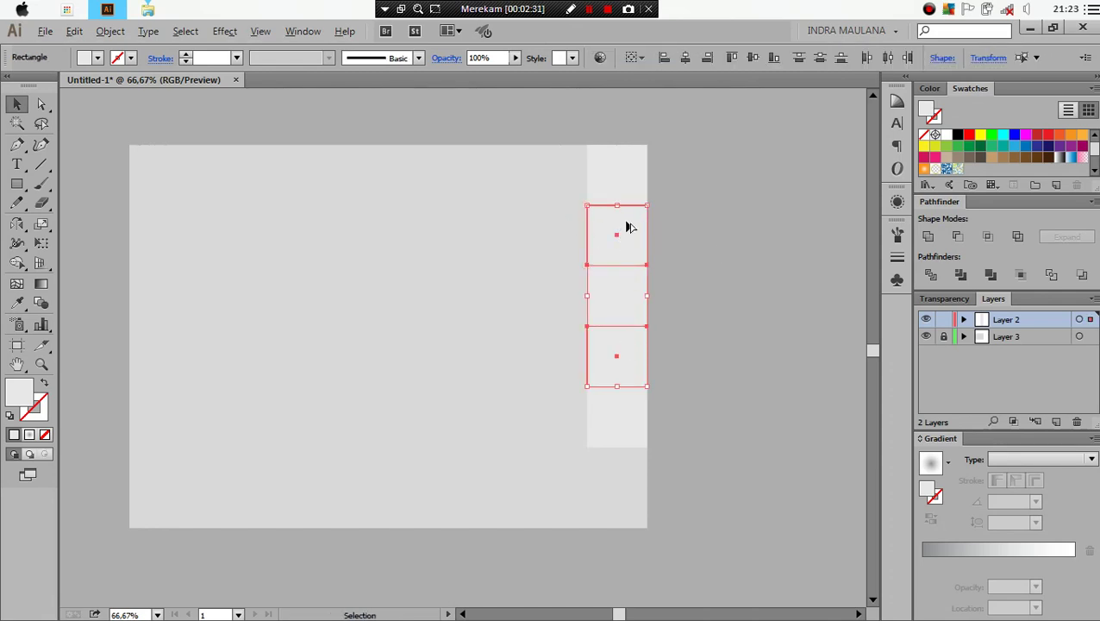
{"action": "mouse_move", "coordinate": [628, 226]}
{"action": "left_mouse_down"}
{"action": "mouse_move", "coordinate": [554, 224]}
{"action": "mouse_move", "coordinate": [564, 224]}
{"action": "left_mouse_up"}
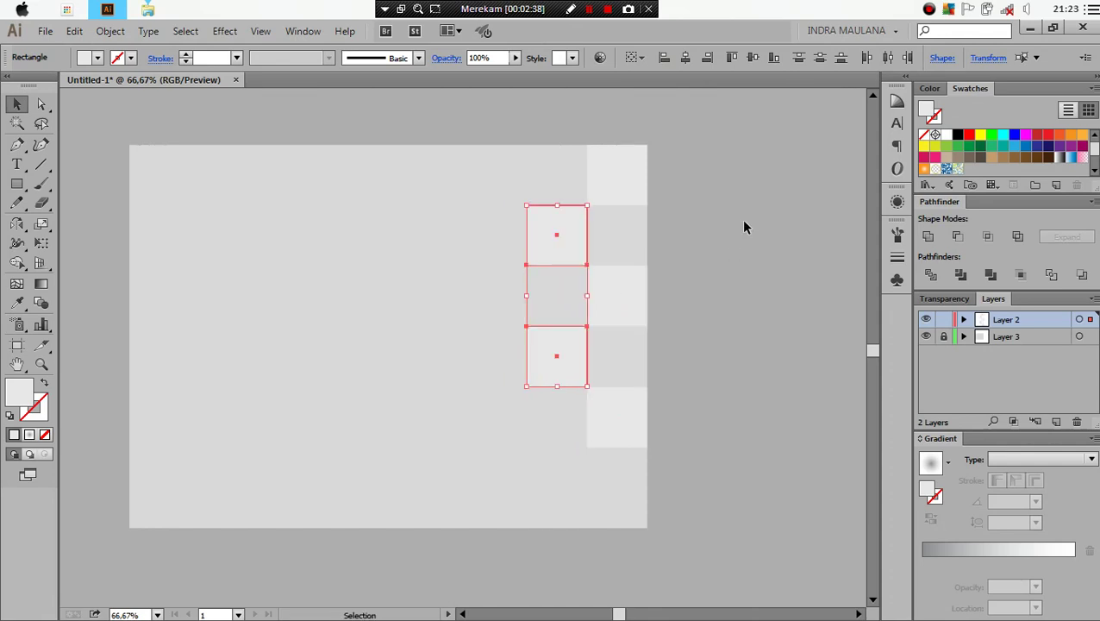
{"action": "left_click_drag", "start_coordinate": [744, 222], "coordinate": [765, 221]}
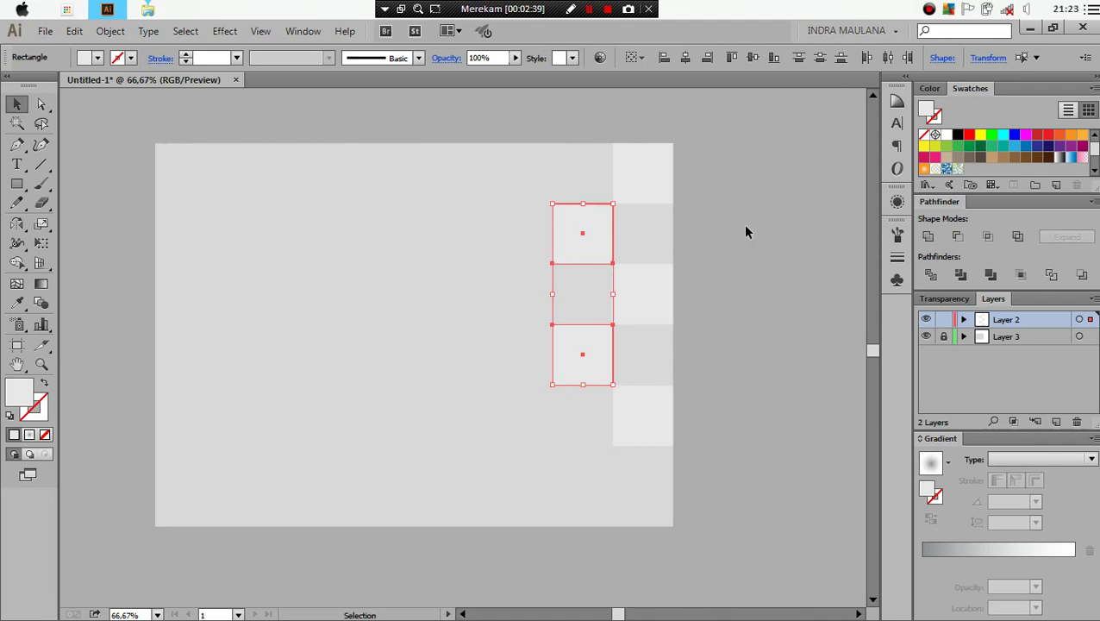
Step: Alt-drag square copies one column left and one step diagonally up-left
{"action": "left_click", "coordinate": [742, 223]}
{"action": "left_click_drag", "start_coordinate": [641, 312], "coordinate": [520, 312]}
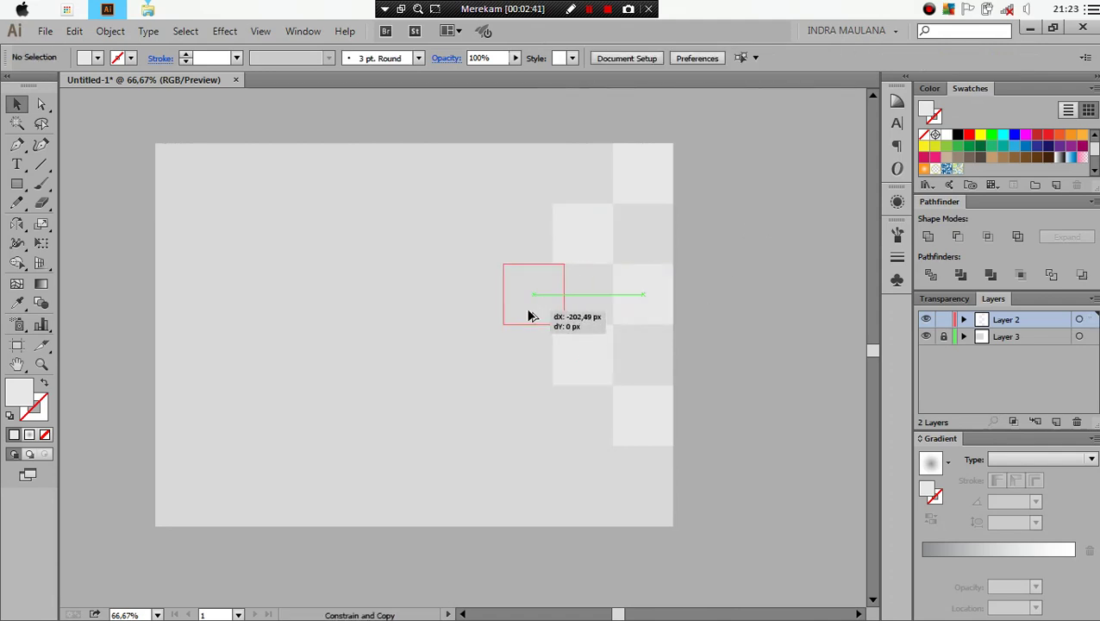
{"action": "left_click", "coordinate": [700, 261]}
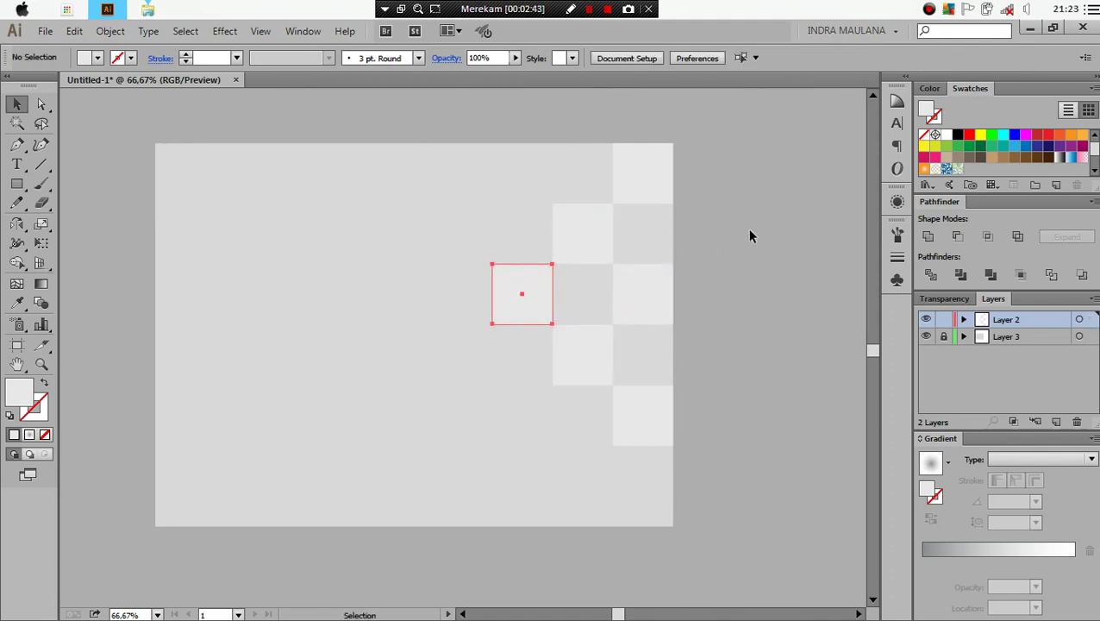
{"action": "left_click_drag", "start_coordinate": [747, 228], "coordinate": [706, 246]}
{"action": "left_click_drag", "start_coordinate": [493, 305], "coordinate": [436, 248]}
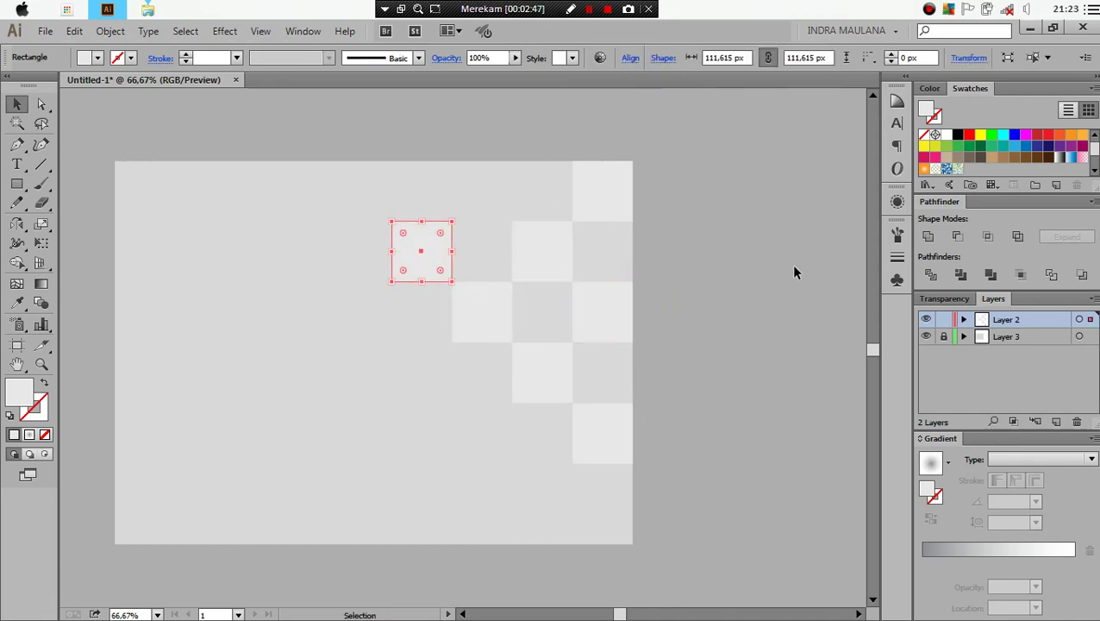
{"action": "left_click", "coordinate": [740, 259]}
Step: Copy squares diagonally into the top row and further left along it
{"action": "scroll", "coordinate": [457, 272], "scroll_direction": "up", "scroll_amount": 1}
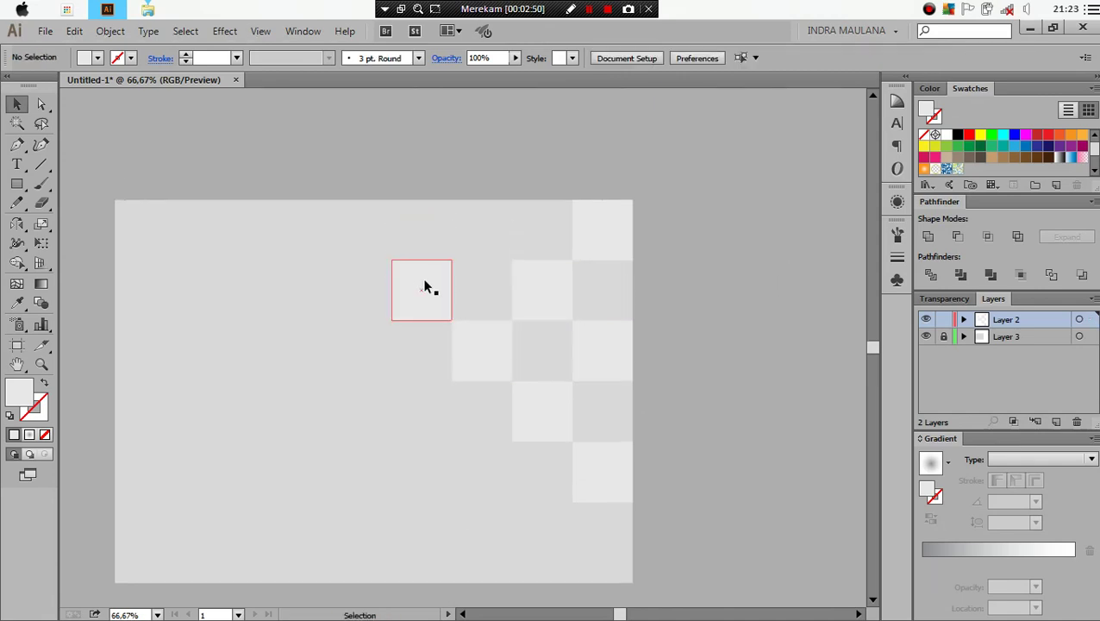
{"action": "mouse_move", "coordinate": [447, 292]}
{"action": "left_mouse_down"}
{"action": "mouse_move", "coordinate": [345, 243]}
{"action": "mouse_move", "coordinate": [348, 213]}
{"action": "left_mouse_up"}
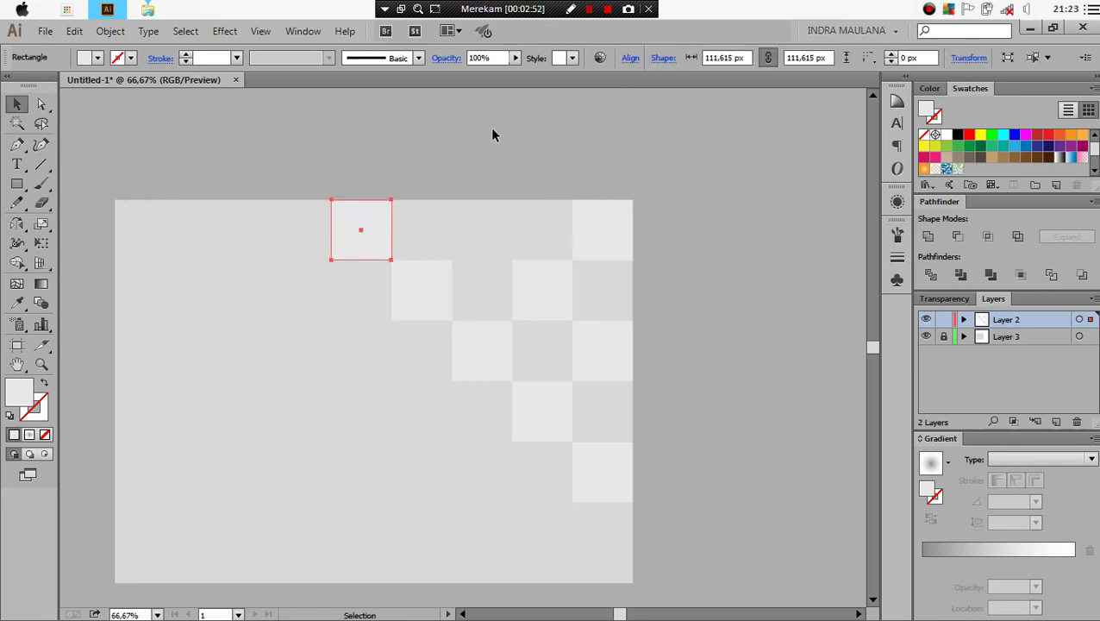
{"action": "left_click", "coordinate": [552, 182]}
{"action": "left_click_drag", "start_coordinate": [610, 223], "coordinate": [487, 224]}
{"action": "left_click", "coordinate": [545, 157]}
{"action": "scroll", "coordinate": [704, 165], "scroll_direction": "down", "scroll_amount": 1}
{"action": "scroll", "coordinate": [707, 256], "scroll_direction": "down", "scroll_amount": 1}
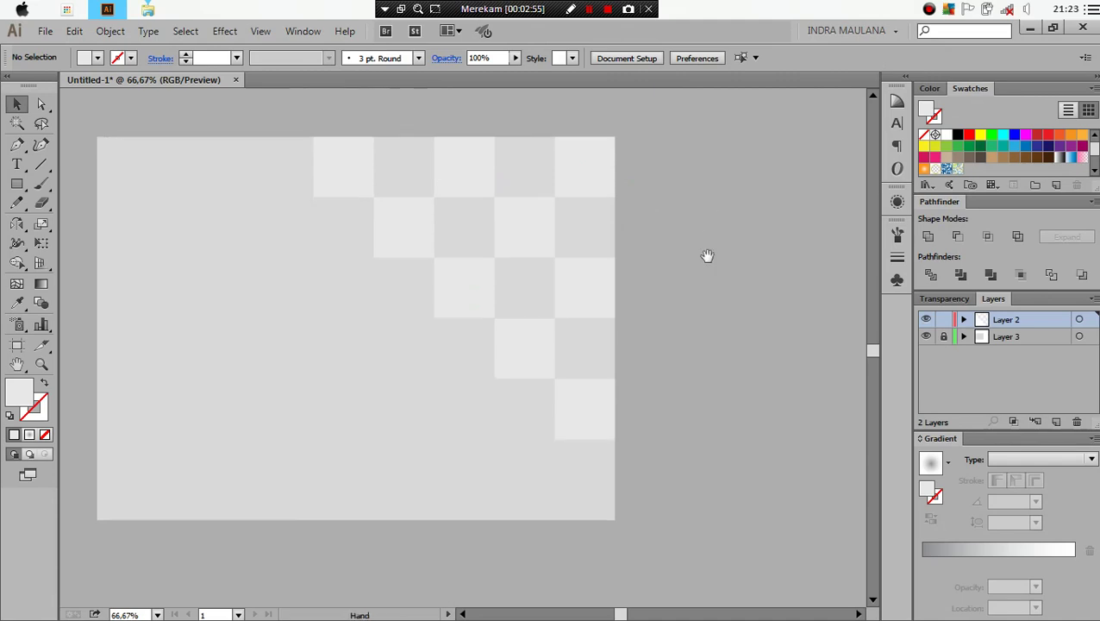
{"action": "left_click_drag", "start_coordinate": [707, 256], "coordinate": [677, 258]}
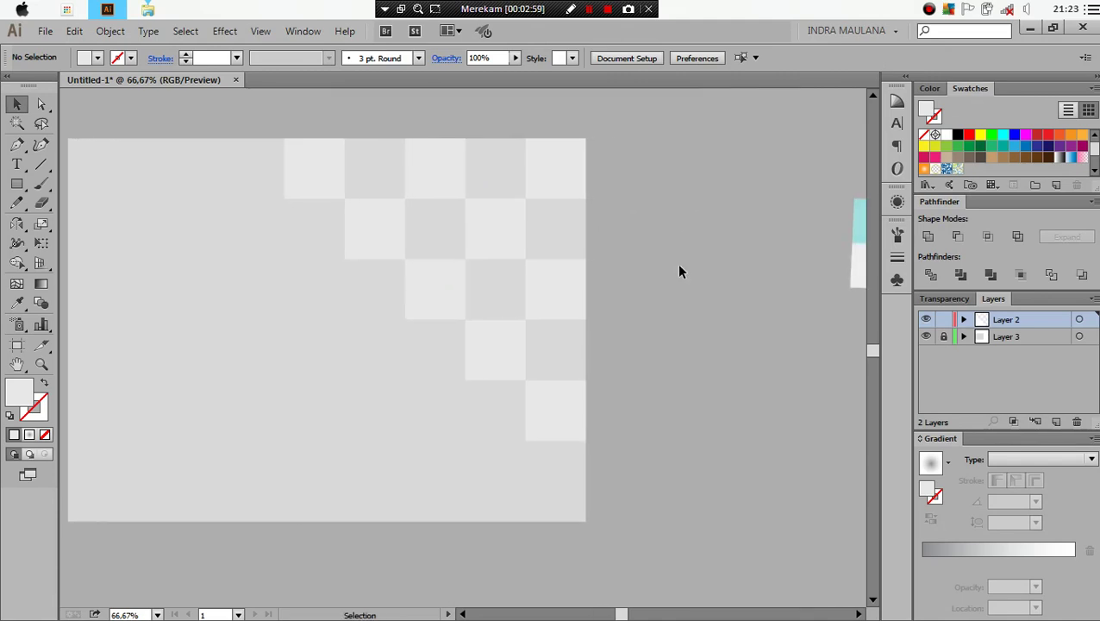
Step: Delete the leftmost square in the top row of the checkerboard staircase
{"action": "left_click_drag", "start_coordinate": [677, 265], "coordinate": [699, 265]}
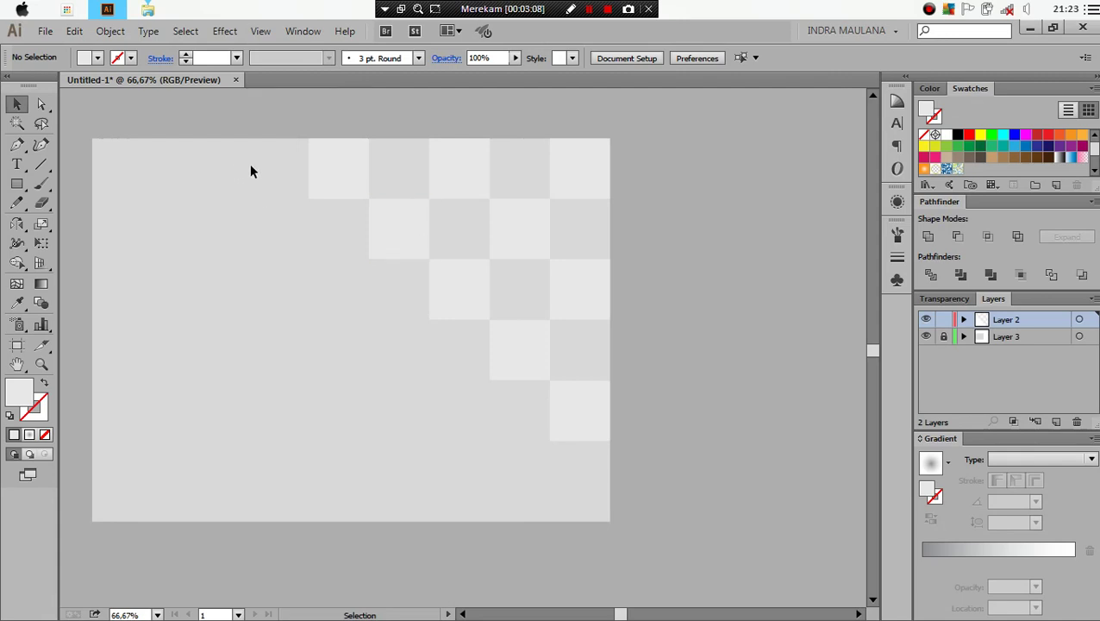
{"action": "left_click", "coordinate": [327, 164]}
{"action": "key", "text": "Delete"}
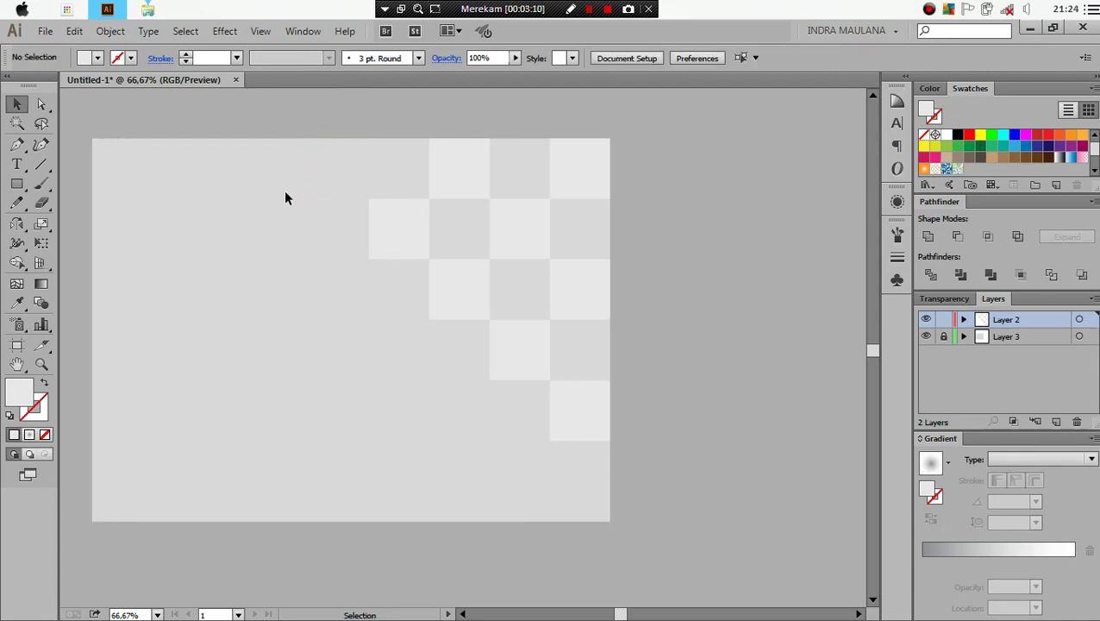
{"action": "scroll", "coordinate": [287, 224], "scroll_direction": "down", "scroll_amount": 1}
{"action": "key", "text": "alt"}
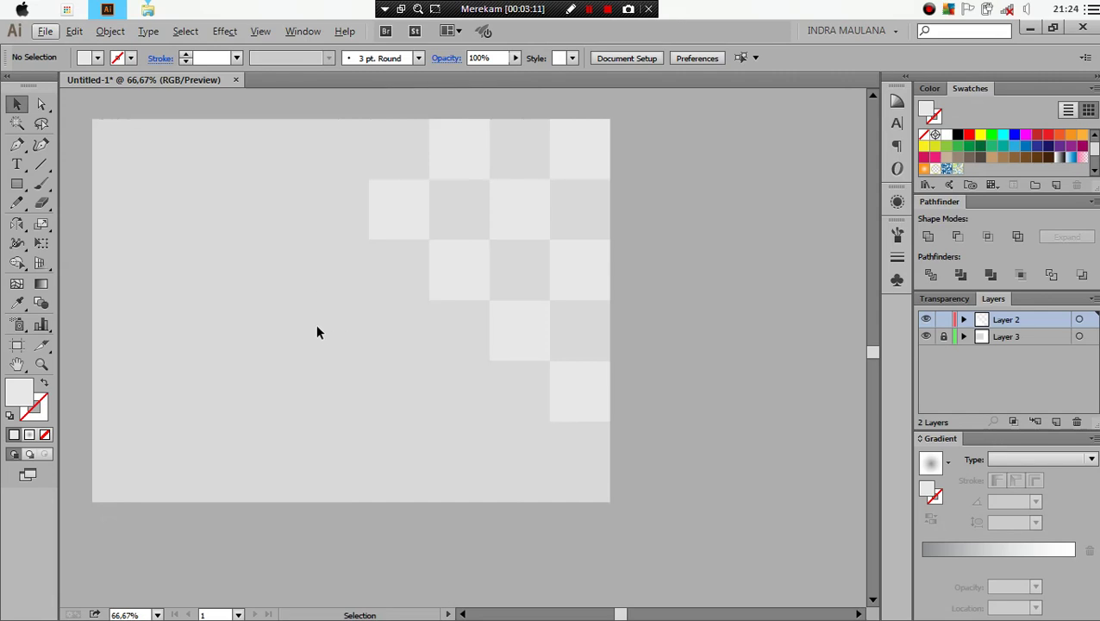
{"action": "key", "text": "alt"}
Step: Unlock the background rectangle's layer and shift the rectangle to the right
{"action": "left_click", "coordinate": [944, 337]}
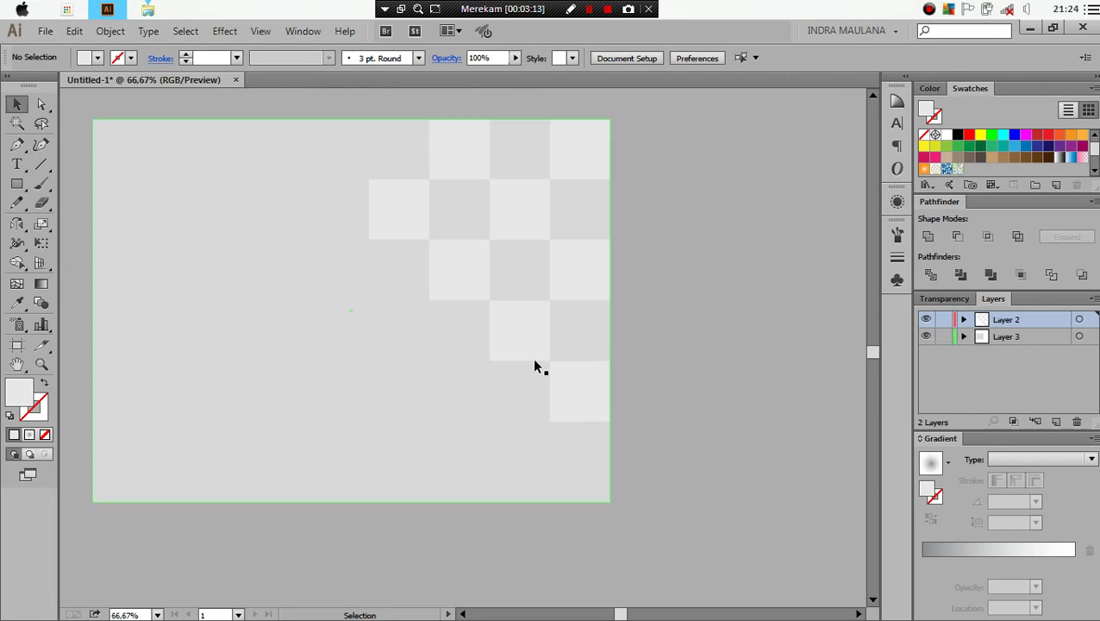
{"action": "left_click_drag", "start_coordinate": [417, 382], "coordinate": [500, 382]}
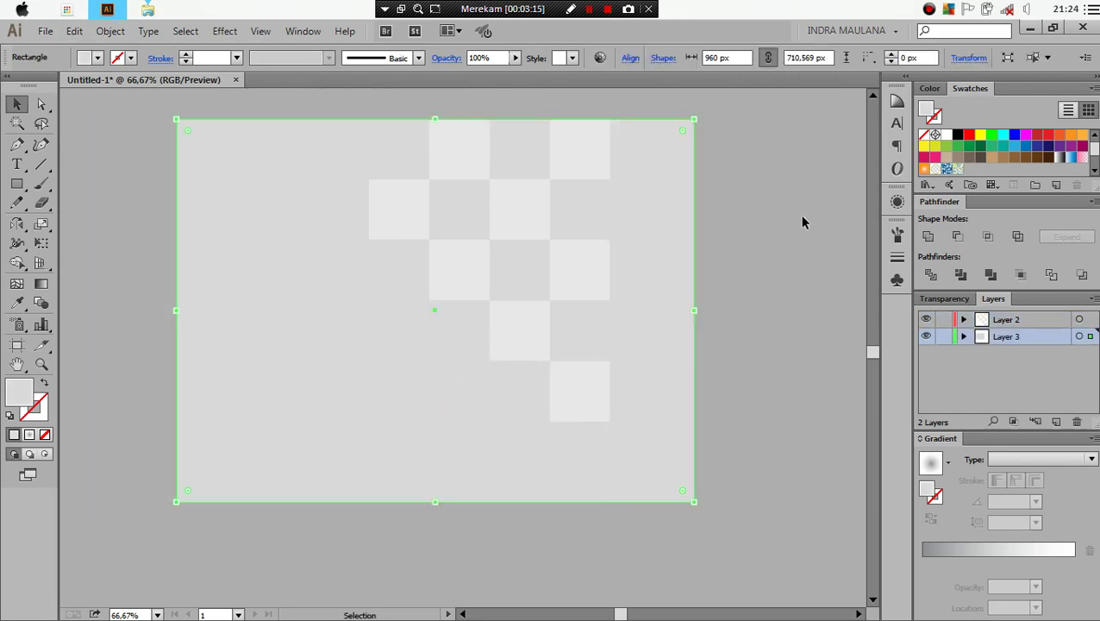
{"action": "left_click", "coordinate": [803, 220]}
Step: Copy the right column's three squares one column to the right
{"action": "left_click", "coordinate": [593, 261]}
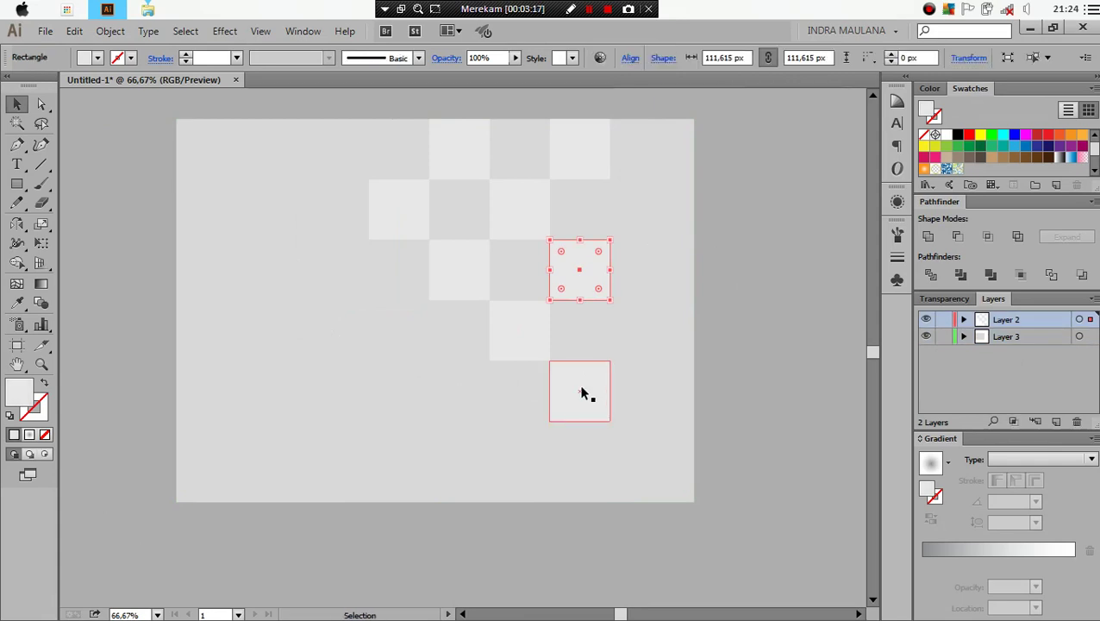
{"action": "left_click", "coordinate": [582, 393]}
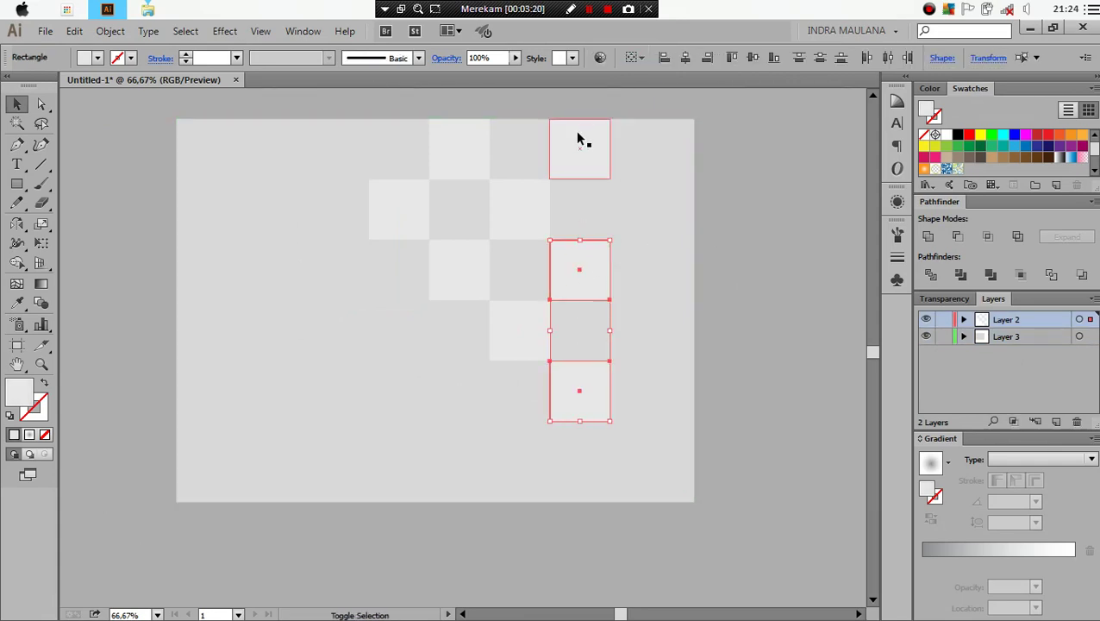
{"action": "left_click", "coordinate": [578, 137], "text": "shift"}
{"action": "left_click", "coordinate": [578, 139], "text": "shift"}
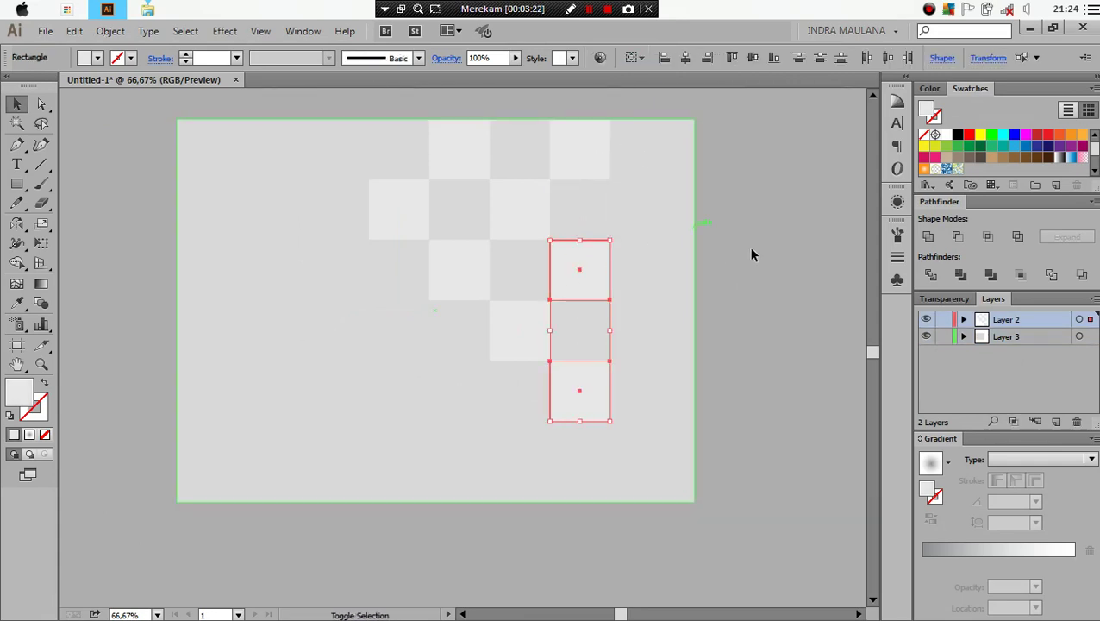
{"action": "left_click", "coordinate": [604, 269]}
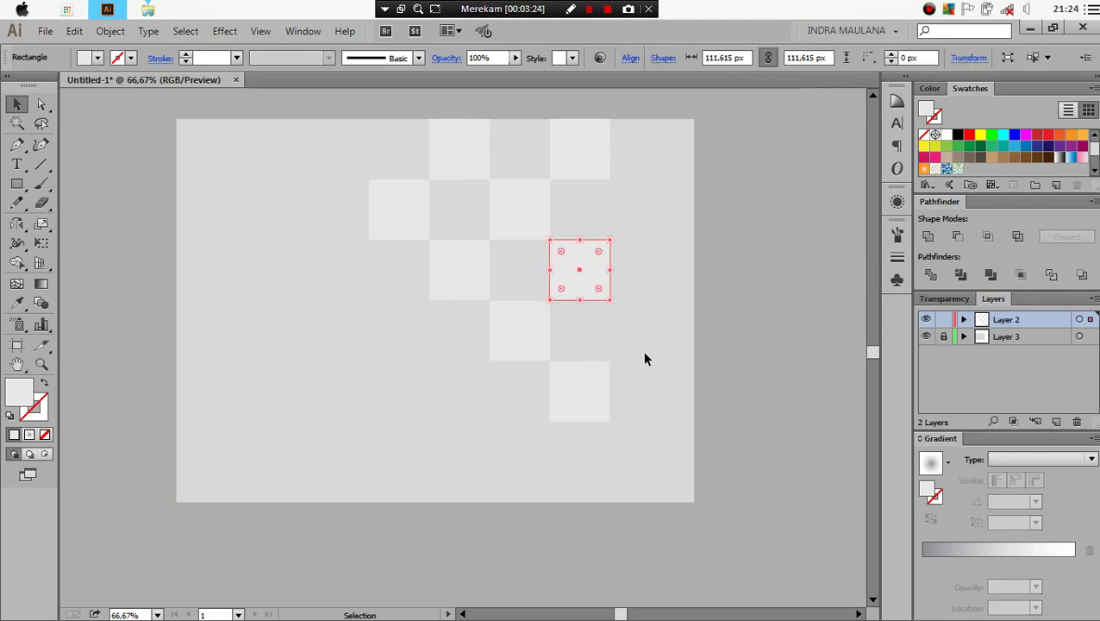
{"action": "left_click", "coordinate": [594, 371], "text": "shift"}
{"action": "left_click", "coordinate": [597, 163], "text": "shift"}
{"action": "mouse_move", "coordinate": [589, 169]}
{"action": "left_mouse_down"}
{"action": "mouse_move", "coordinate": [664, 171]}
{"action": "mouse_move", "coordinate": [648, 169]}
{"action": "left_mouse_up"}
Step: Move the copied squares up into alignment with the checkerboard
{"action": "left_click", "coordinate": [741, 148]}
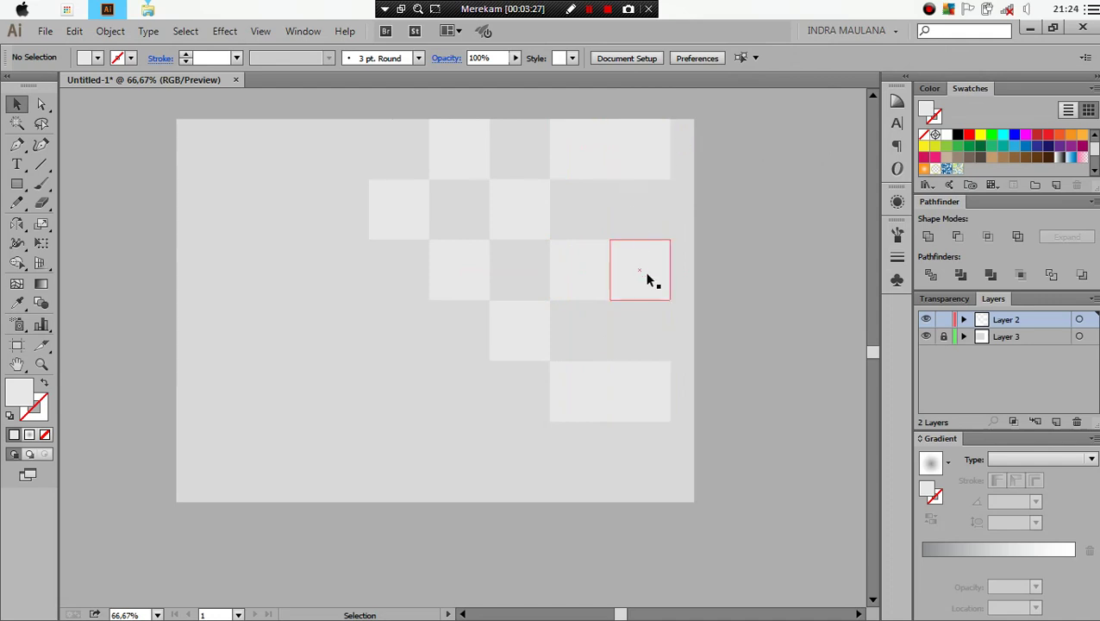
{"action": "left_click_drag", "start_coordinate": [648, 278], "coordinate": [644, 390]}
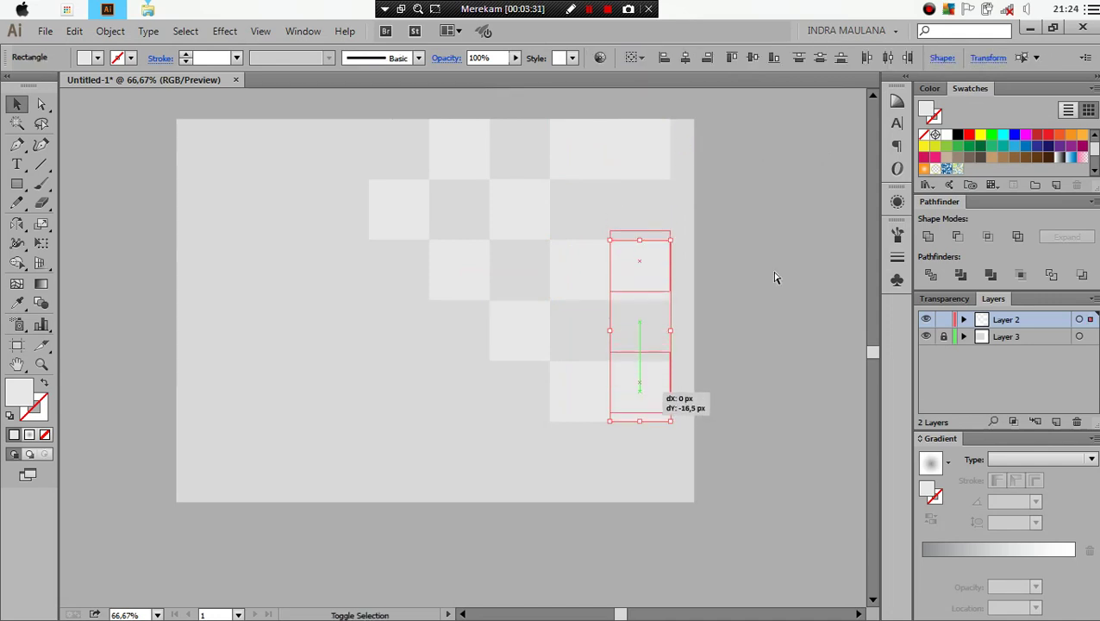
{"action": "left_click", "coordinate": [776, 278]}
{"action": "left_click", "coordinate": [655, 159]}
{"action": "left_click", "coordinate": [638, 269], "text": "shift"}
{"action": "left_click", "coordinate": [638, 390], "text": "shift"}
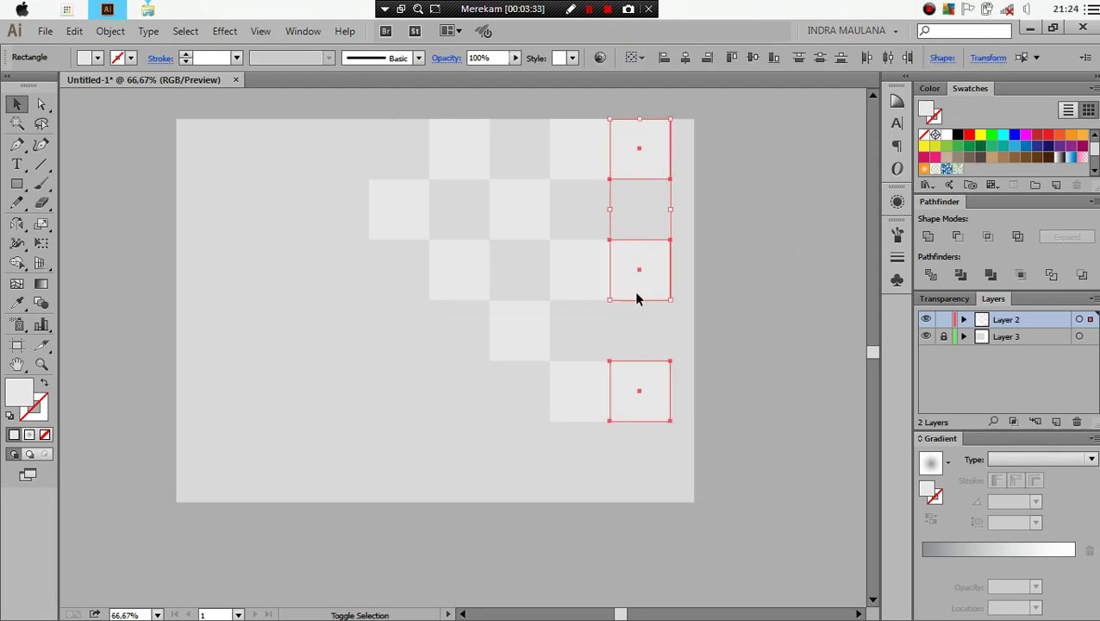
{"action": "left_click", "coordinate": [793, 315]}
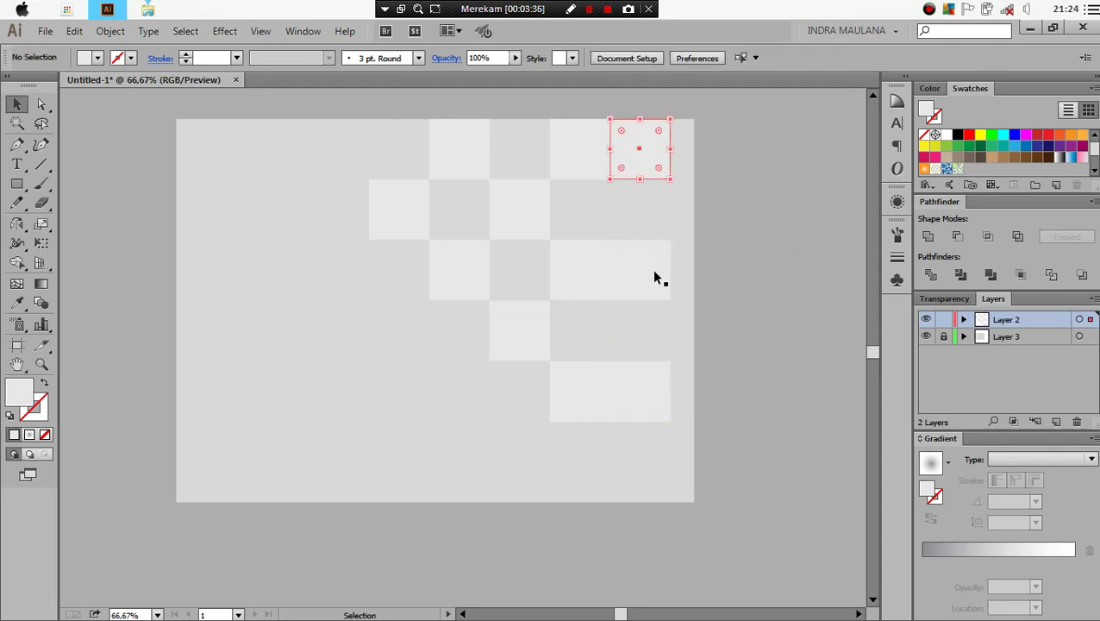
Step: Shift the new column's three squares down one row
{"action": "left_click", "coordinate": [654, 278], "text": "shift"}
{"action": "left_click", "coordinate": [651, 160], "text": "shift"}
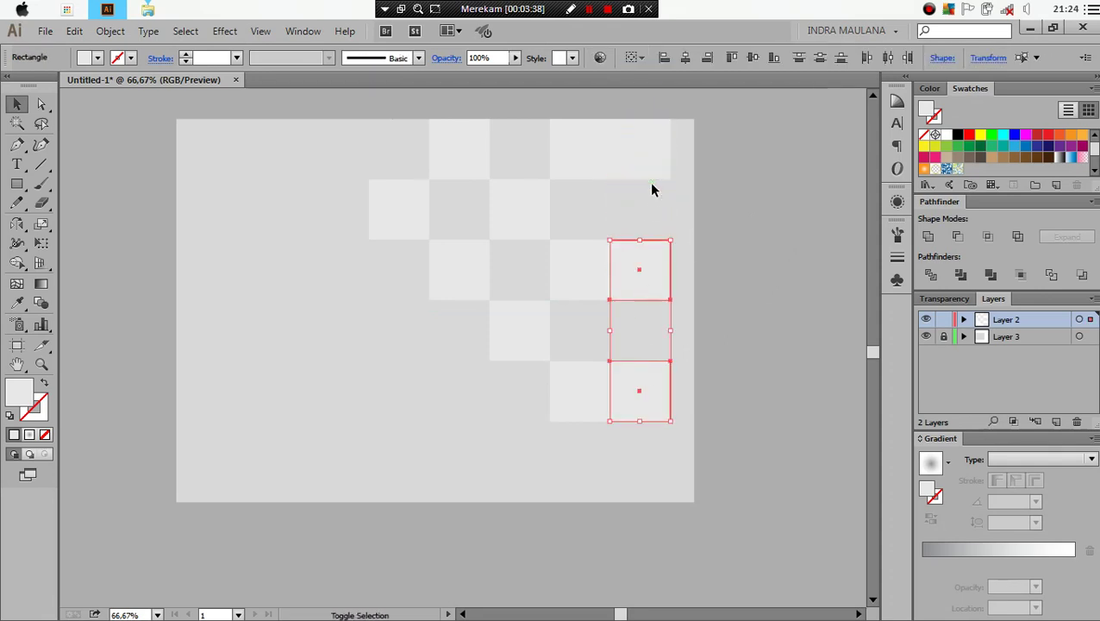
{"action": "left_click", "coordinate": [649, 155]}
{"action": "left_click", "coordinate": [657, 266], "text": "shift"}
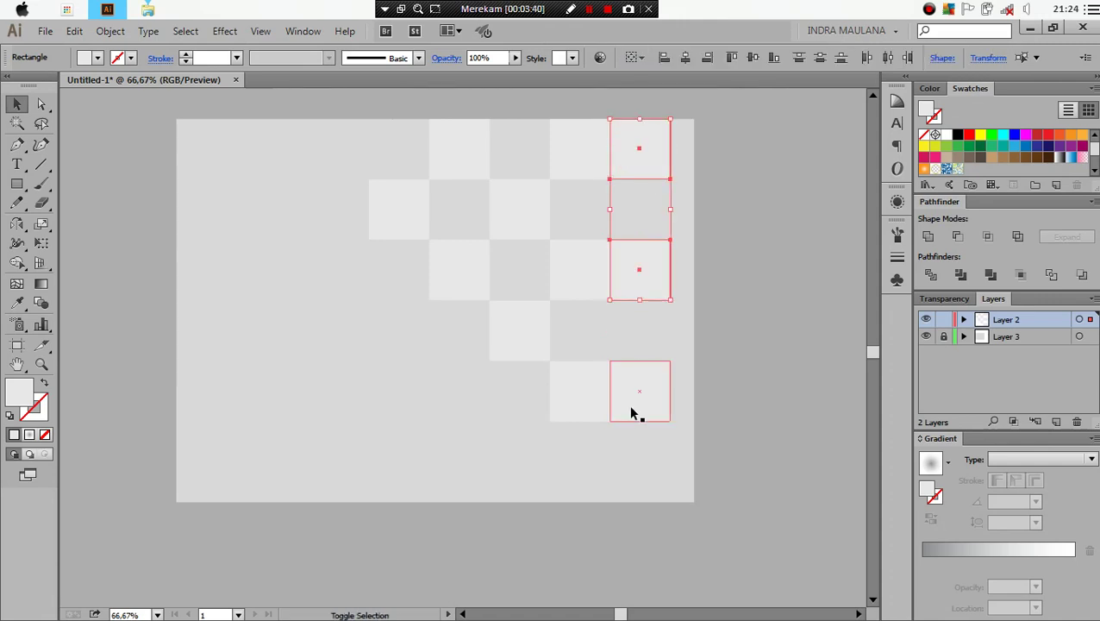
{"action": "left_click", "coordinate": [631, 411], "text": "shift"}
{"action": "left_click_drag", "start_coordinate": [653, 172], "coordinate": [652, 231]}
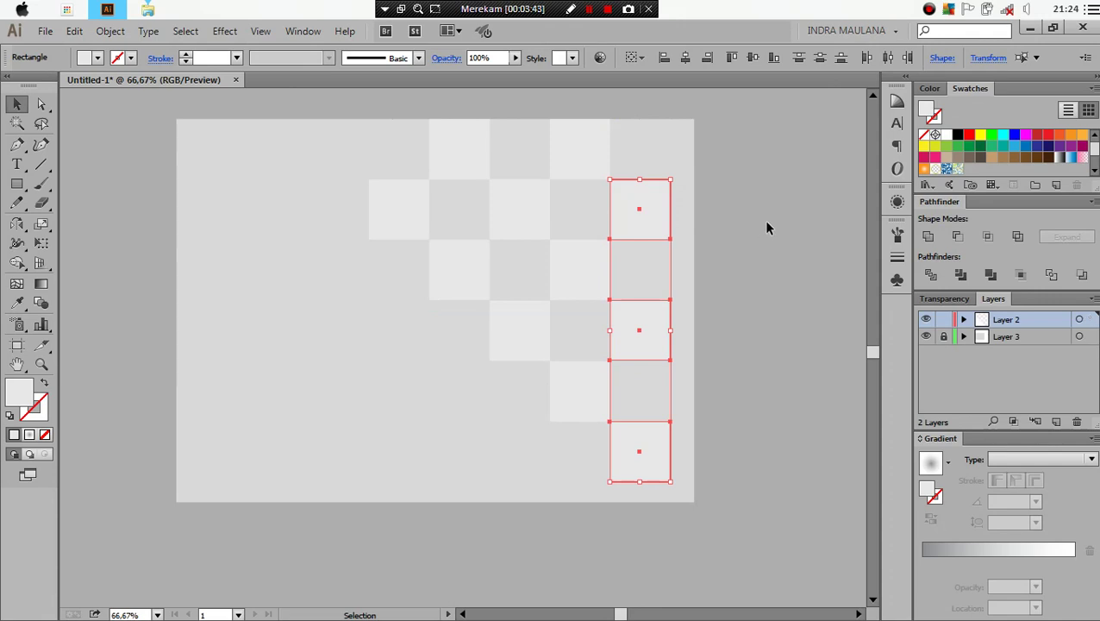
{"action": "left_click", "coordinate": [763, 221]}
Step: Copy another three-square column one column right as a new column
{"action": "scroll", "coordinate": [739, 255], "scroll_direction": "right", "scroll_amount": 2}
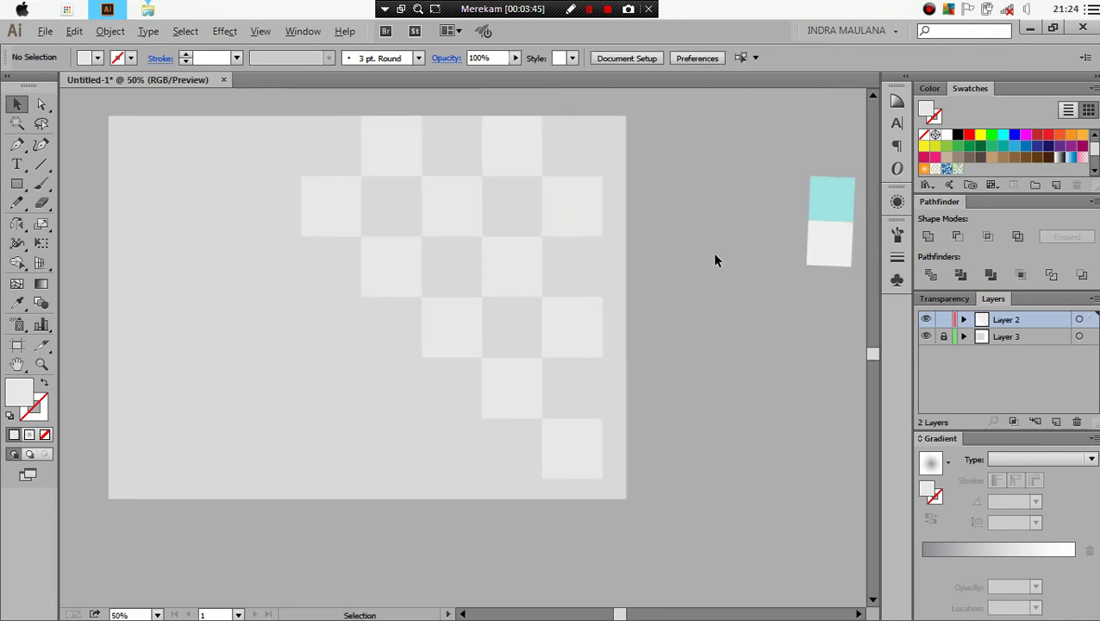
{"action": "scroll", "coordinate": [716, 253], "scroll_direction": "down", "scroll_amount": 1}
{"action": "left_click_drag", "start_coordinate": [722, 349], "coordinate": [628, 351]}
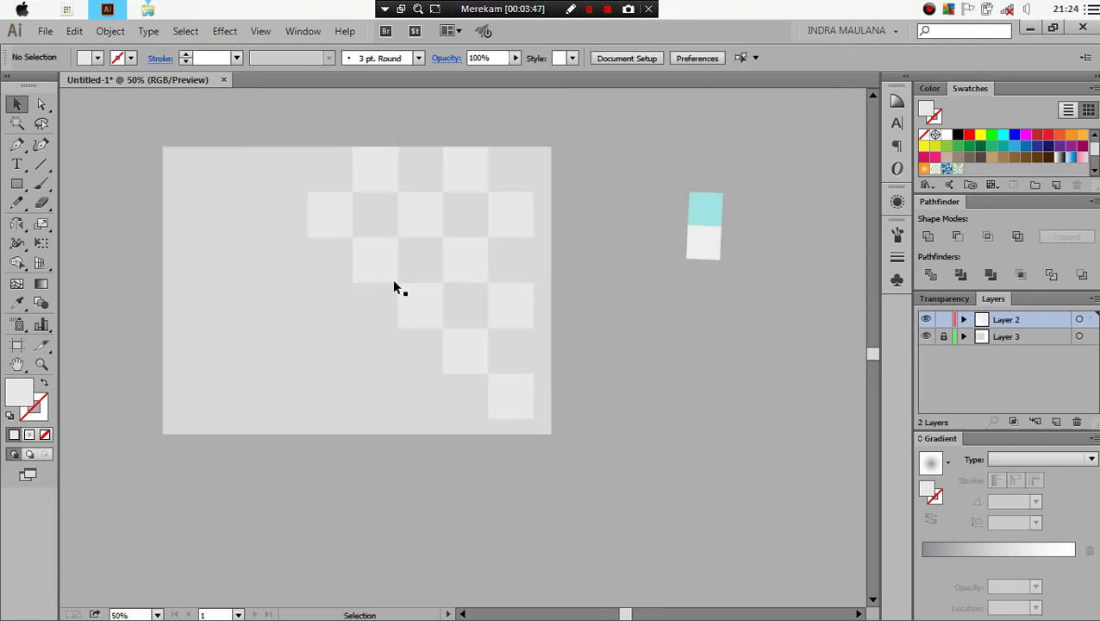
{"action": "scroll", "coordinate": [527, 233], "scroll_direction": "up", "scroll_amount": 1}
{"action": "left_click", "coordinate": [460, 199]}
{"action": "left_click", "coordinate": [461, 309], "text": "shift"}
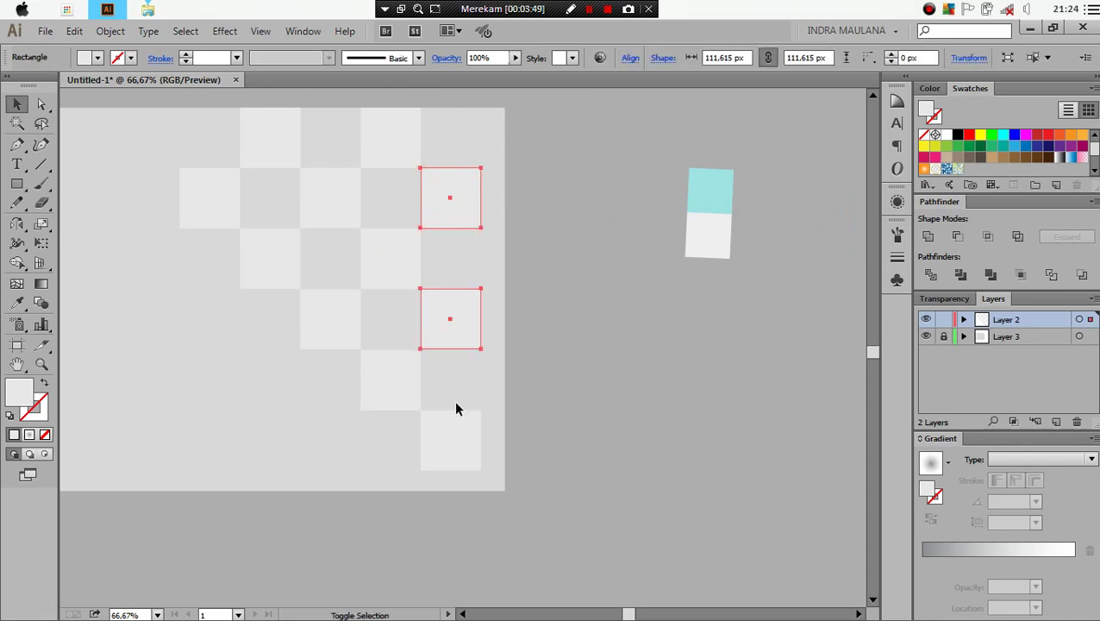
{"action": "left_click", "coordinate": [457, 412], "text": "shift"}
{"action": "mouse_move", "coordinate": [464, 219]}
{"action": "left_mouse_down"}
{"action": "mouse_move", "coordinate": [534, 235]}
{"action": "mouse_move", "coordinate": [528, 161]}
{"action": "left_mouse_up"}
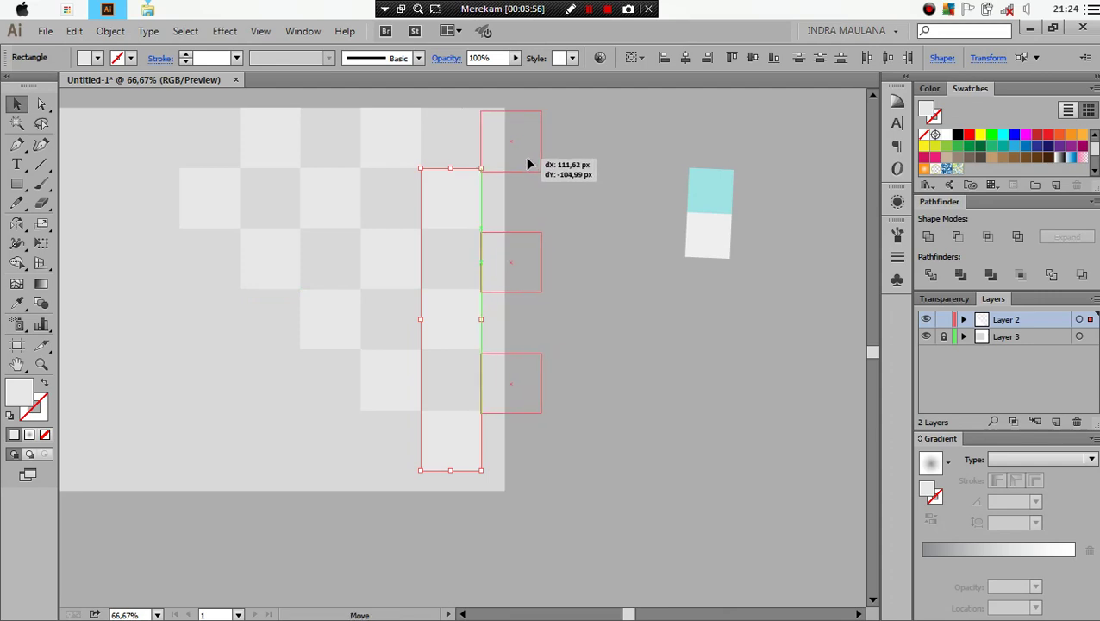
{"action": "left_click_drag", "start_coordinate": [527, 162], "coordinate": [527, 158]}
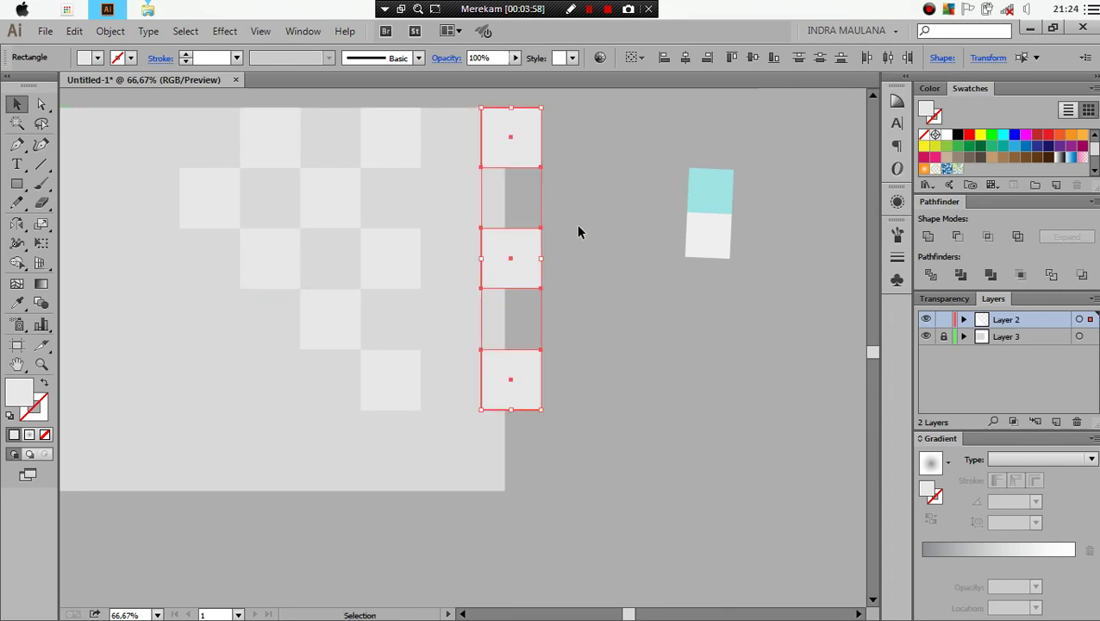
Step: Add an offset copy of the column one square further right
{"action": "left_click", "coordinate": [578, 231]}
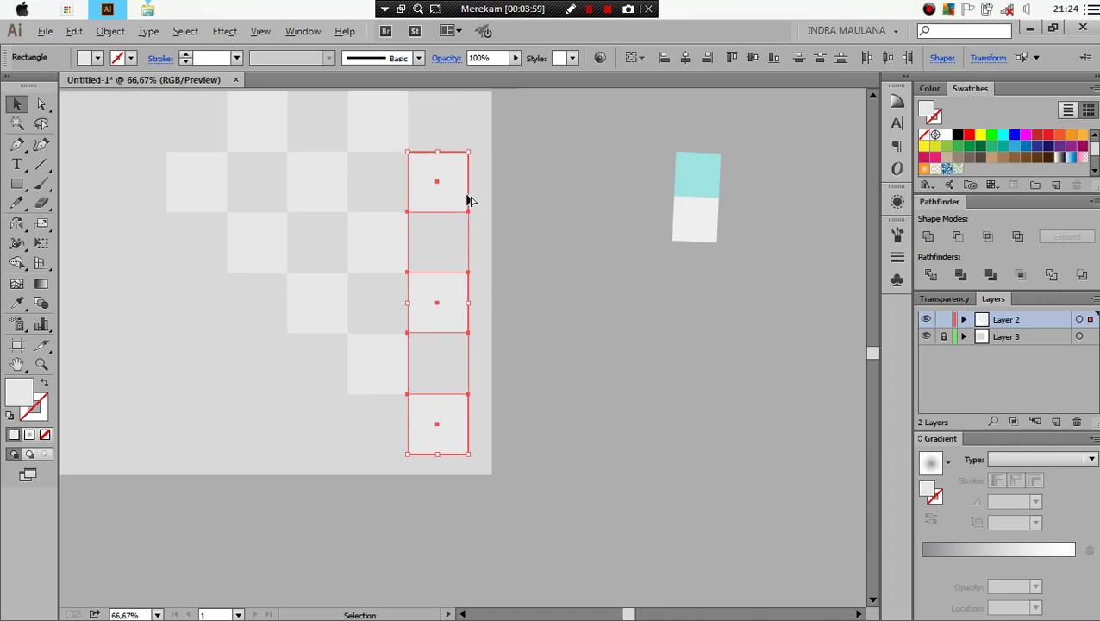
{"action": "mouse_move", "coordinate": [468, 201]}
{"action": "left_mouse_down"}
{"action": "mouse_move", "coordinate": [541, 170]}
{"action": "mouse_move", "coordinate": [516, 140]}
{"action": "left_mouse_up"}
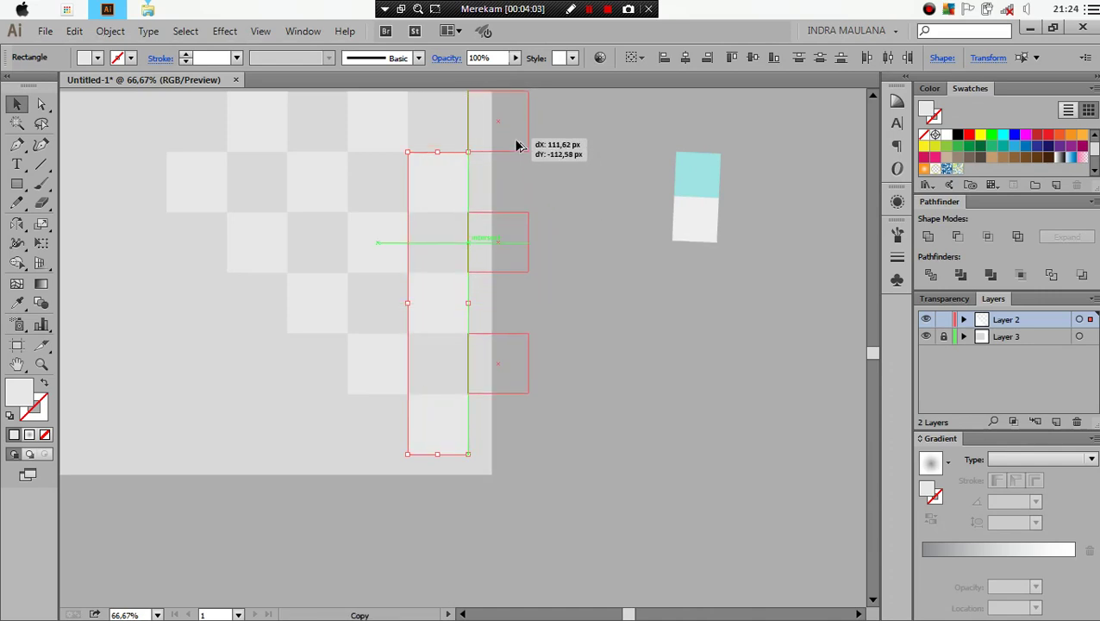
{"action": "left_click_drag", "start_coordinate": [538, 176], "coordinate": [538, 175]}
{"action": "left_click", "coordinate": [590, 383]}
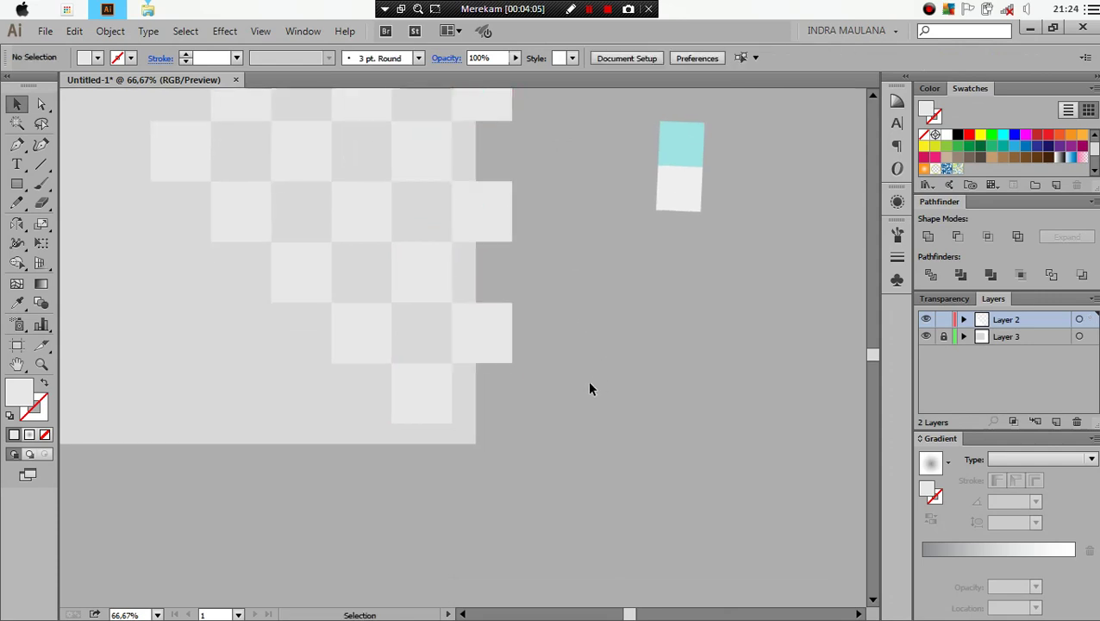
Step: Copy the column's lowest square straight down below it
{"action": "scroll", "coordinate": [588, 380], "scroll_direction": "down", "scroll_amount": 1}
{"action": "left_click", "coordinate": [496, 362]}
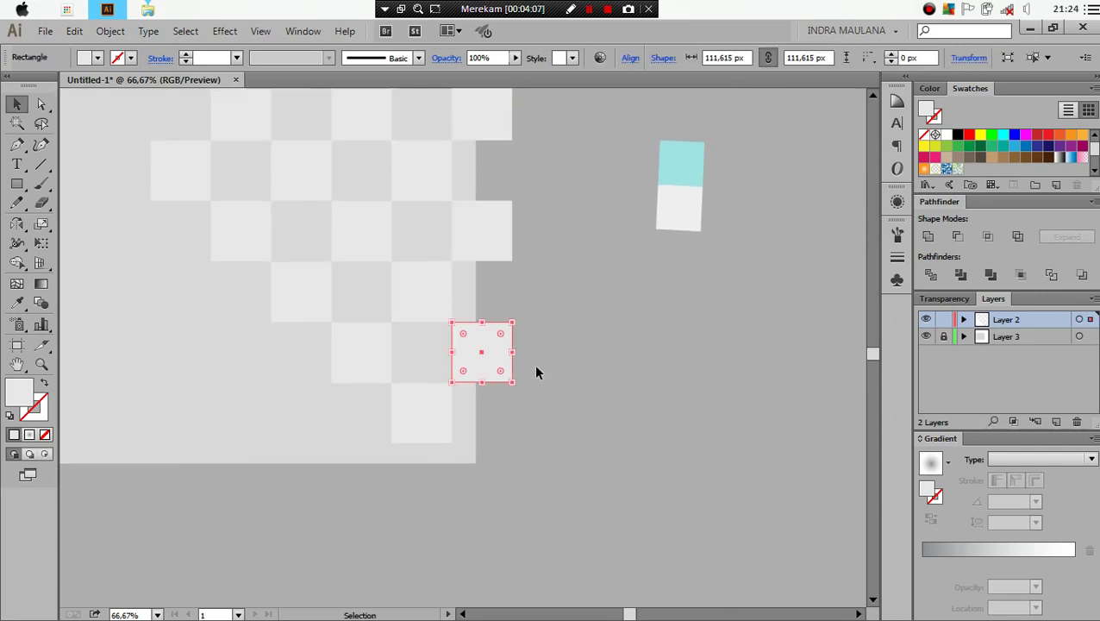
{"action": "left_click_drag", "start_coordinate": [490, 369], "coordinate": [484, 487]}
{"action": "left_click", "coordinate": [578, 396]}
{"action": "left_click_drag", "start_coordinate": [577, 396], "coordinate": [643, 409]}
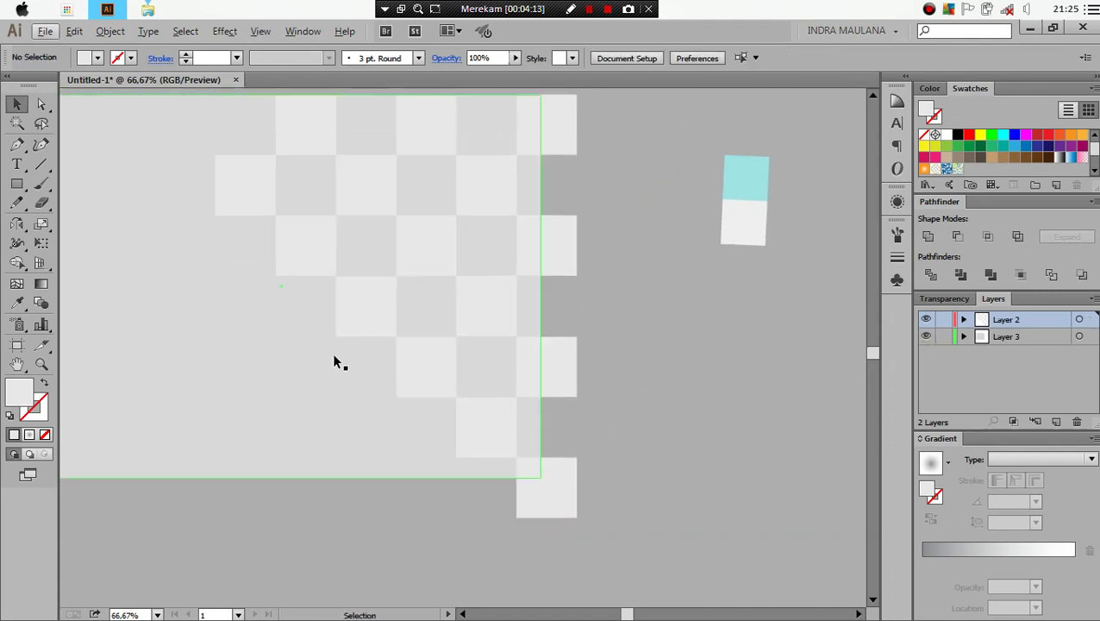
Step: Move the background rectangle left under the checkerboard and stretch its top and bottom edges
{"action": "left_click_drag", "start_coordinate": [221, 336], "coordinate": [416, 449]}
{"action": "key", "text": "ctrl+minus"}
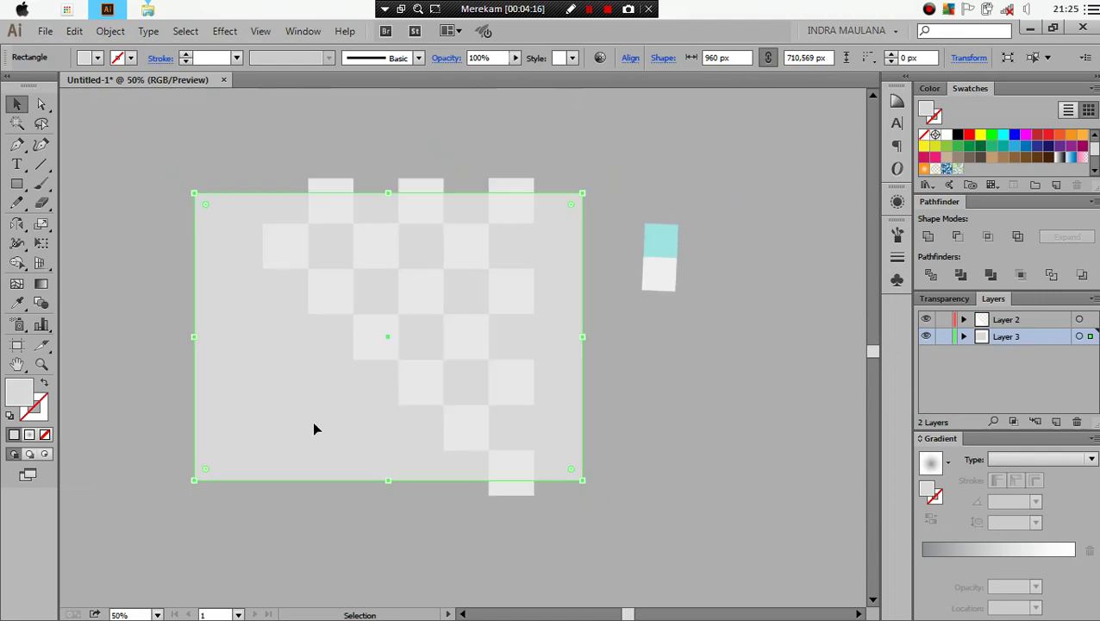
{"action": "left_click_drag", "start_coordinate": [312, 419], "coordinate": [314, 433]}
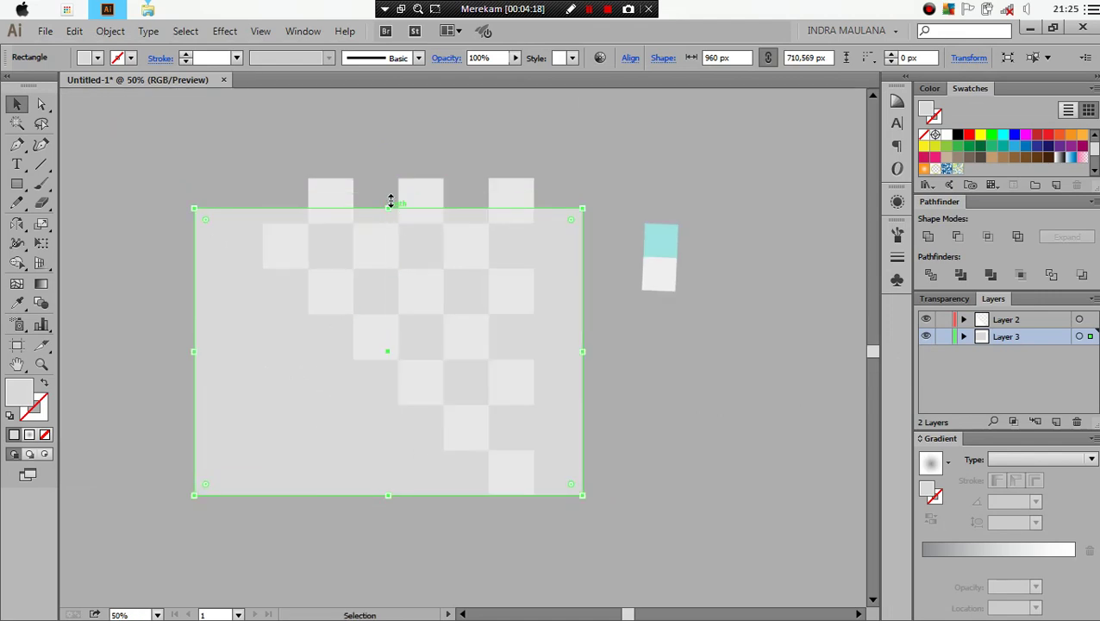
{"action": "left_click_drag", "start_coordinate": [388, 208], "coordinate": [389, 167]}
{"action": "left_click", "coordinate": [614, 168]}
{"action": "scroll", "coordinate": [543, 380], "scroll_direction": "up", "scroll_amount": 1}
{"action": "left_click", "coordinate": [575, 330]}
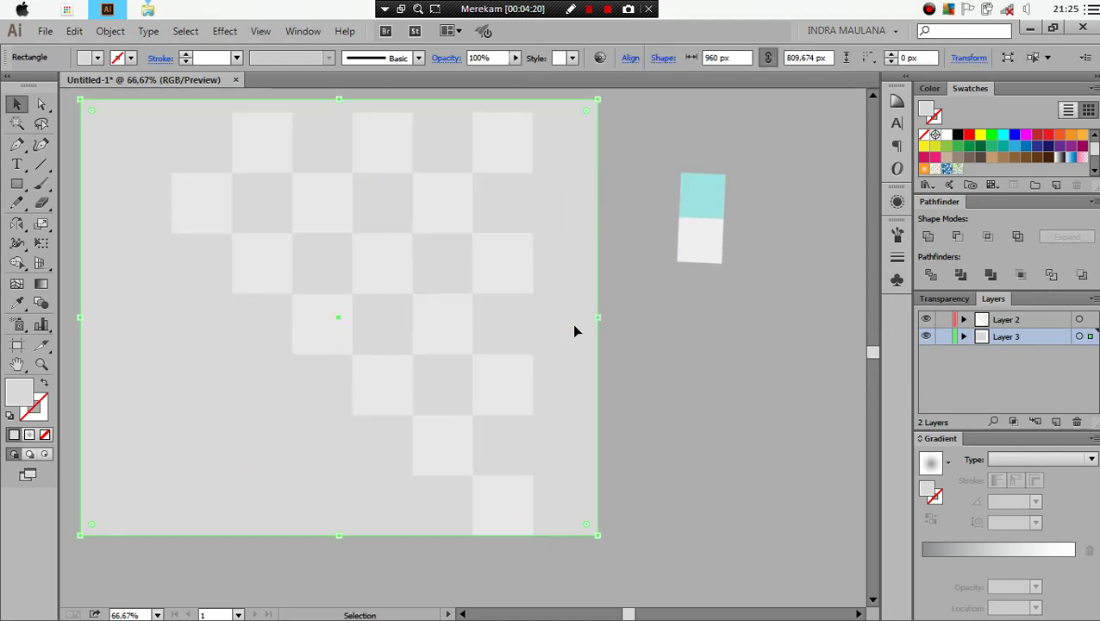
{"action": "left_click_drag", "start_coordinate": [579, 372], "coordinate": [517, 369]}
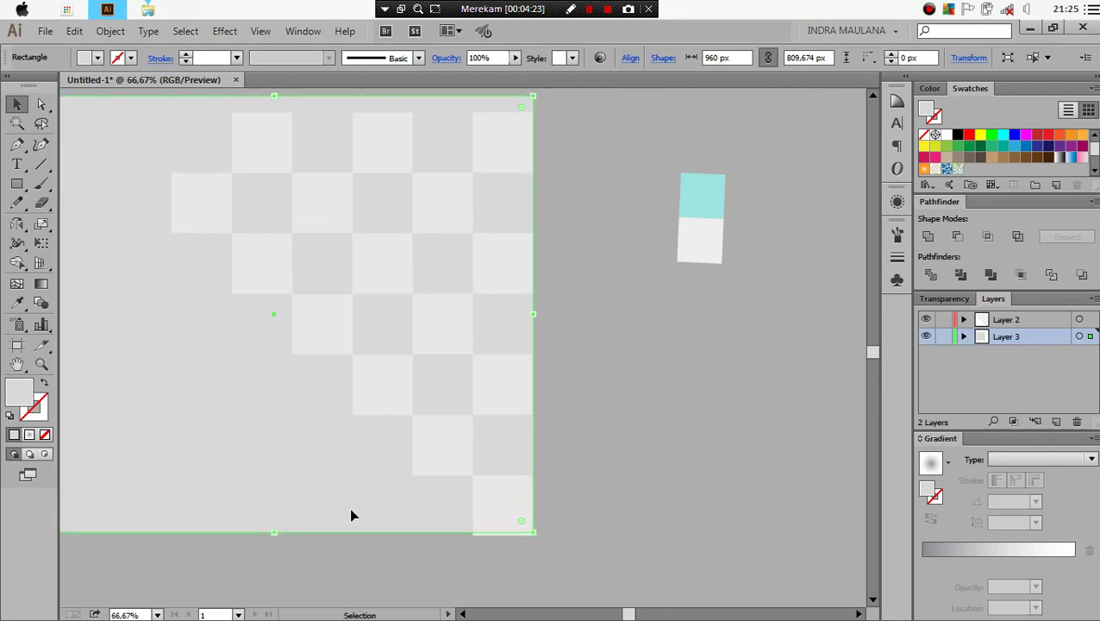
{"action": "left_click_drag", "start_coordinate": [278, 536], "coordinate": [278, 536]}
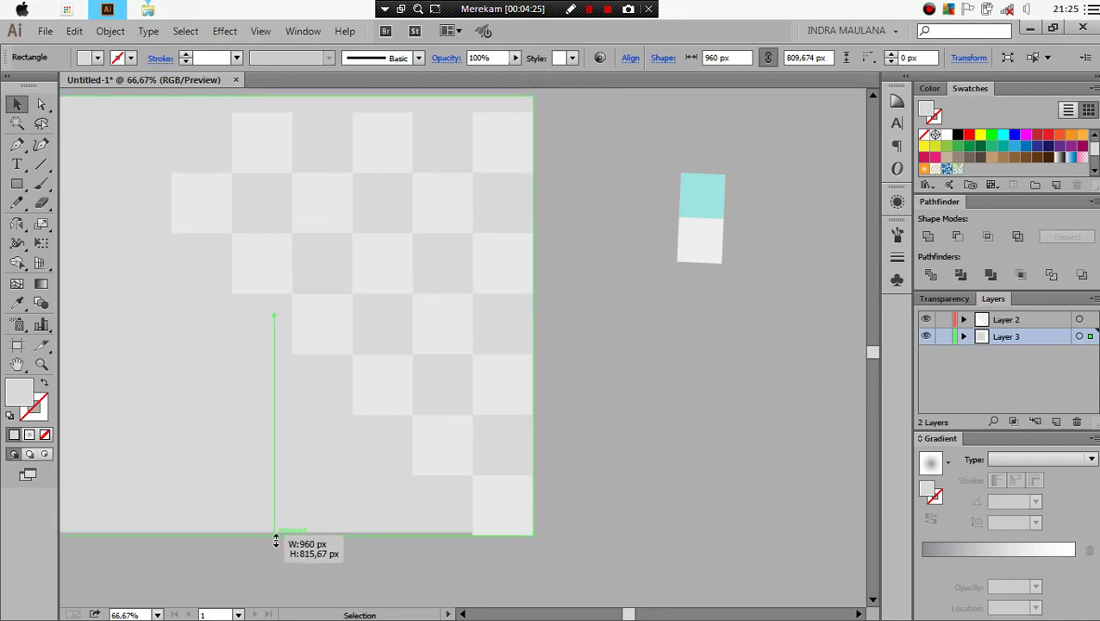
{"action": "left_click", "coordinate": [629, 423]}
Step: Pull the background's top edge down flush with the top row of squares
{"action": "scroll", "coordinate": [159, 275], "scroll_direction": "up", "scroll_amount": 3}
{"action": "scroll", "coordinate": [159, 275], "scroll_direction": "left", "scroll_amount": 3}
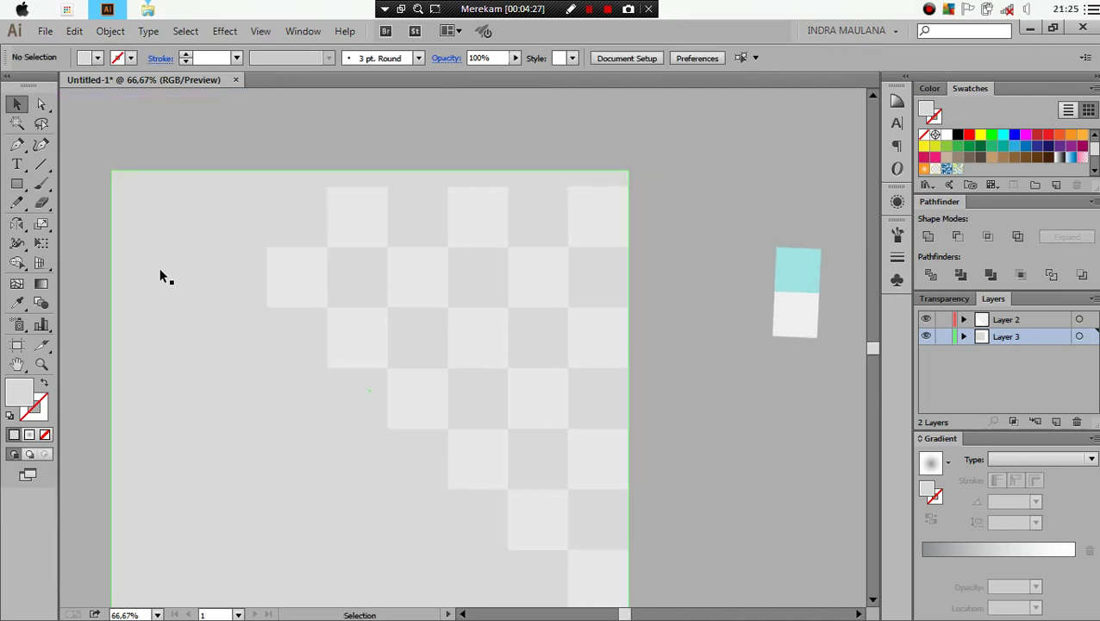
{"action": "left_click", "coordinate": [365, 203]}
{"action": "left_click_drag", "start_coordinate": [369, 171], "coordinate": [369, 187]}
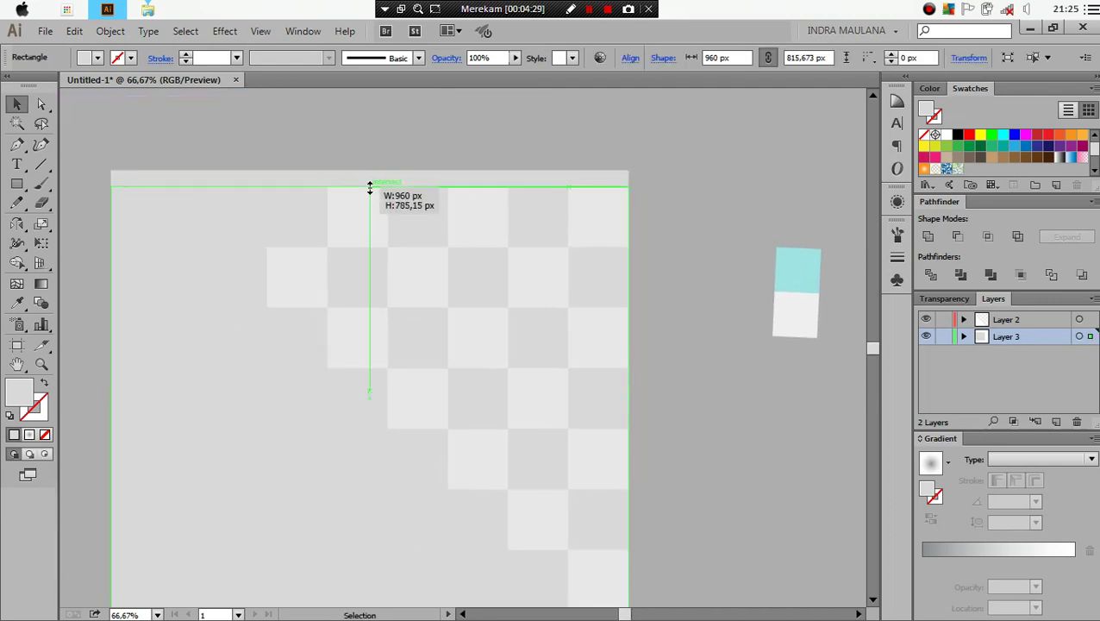
{"action": "left_click", "coordinate": [392, 127]}
{"action": "left_click_drag", "start_coordinate": [606, 167], "coordinate": [549, 142]}
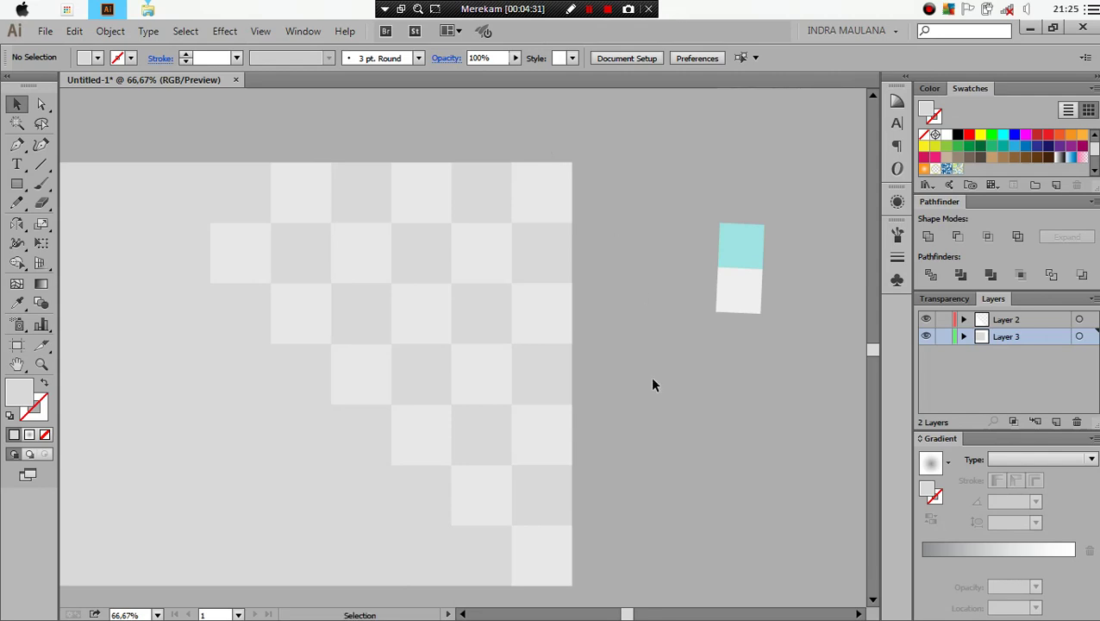
{"action": "scroll", "coordinate": [651, 406], "scroll_direction": "down", "scroll_amount": 1}
{"action": "scroll", "coordinate": [648, 432], "scroll_direction": "right", "scroll_amount": 2}
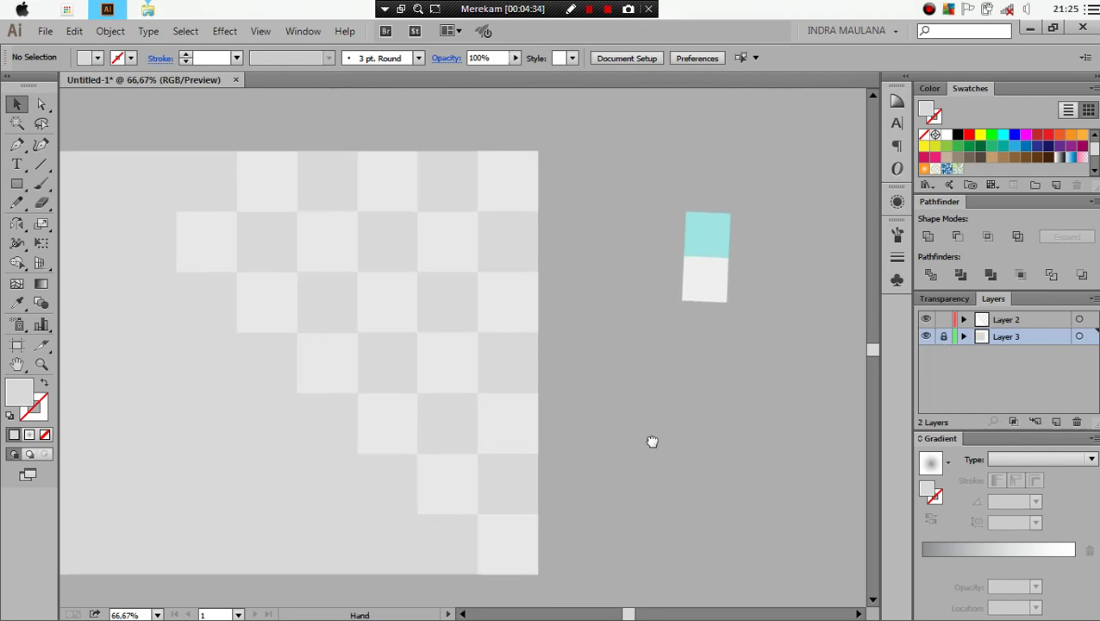
{"action": "left_click_drag", "start_coordinate": [652, 441], "coordinate": [689, 446]}
{"action": "left_click", "coordinate": [17, 184]}
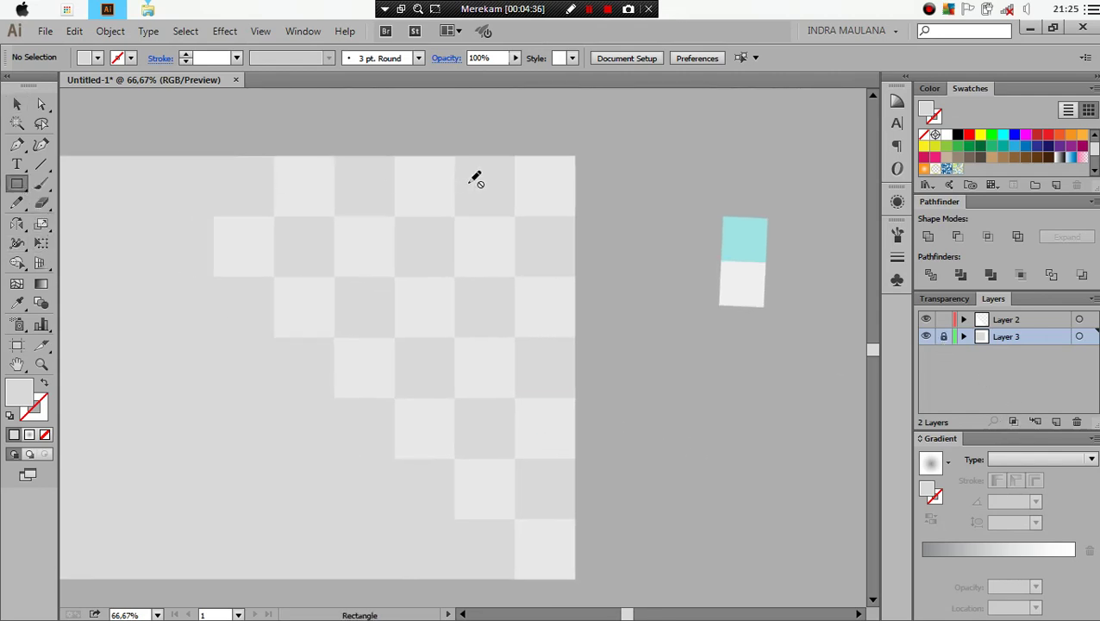
Step: Lock Layer 2, add Layer 4, and draw a 111.62 × 224.19 px rectangle over two squares
{"action": "key", "text": "ctrl+plus"}
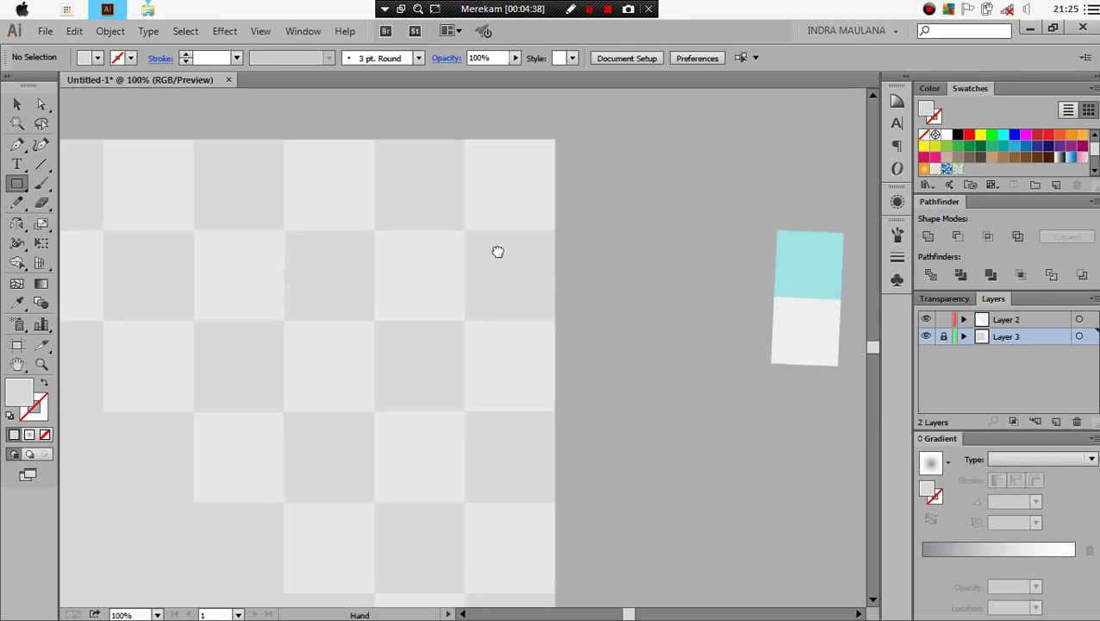
{"action": "left_click", "coordinate": [1003, 321]}
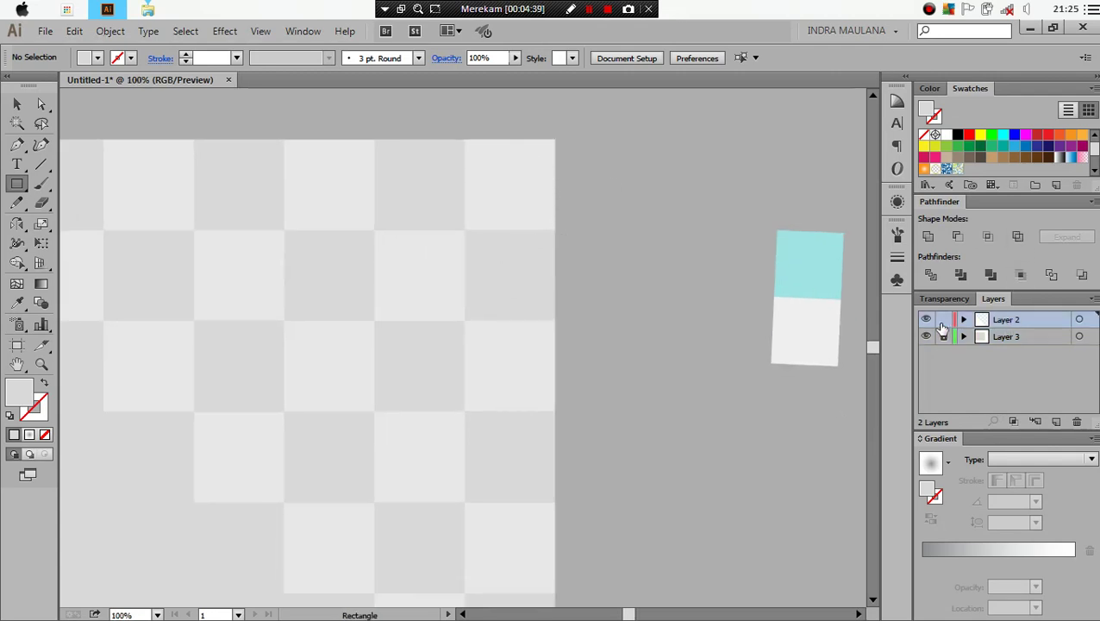
{"action": "left_click", "coordinate": [1057, 421]}
{"action": "left_click_drag", "start_coordinate": [576, 284], "coordinate": [613, 274]}
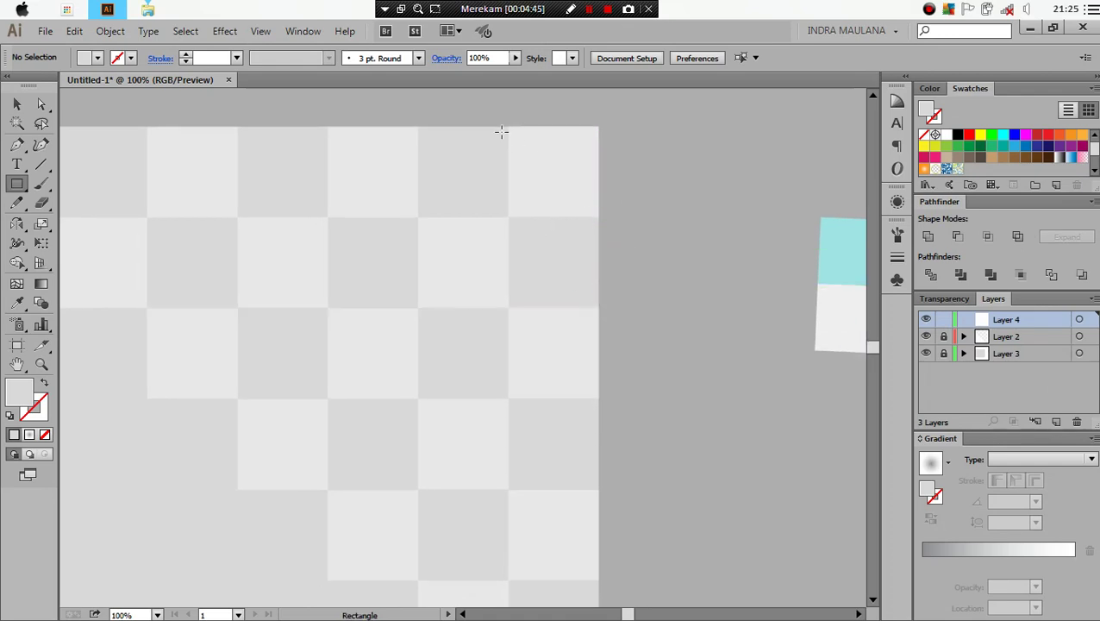
{"action": "left_click_drag", "start_coordinate": [508, 127], "coordinate": [420, 306]}
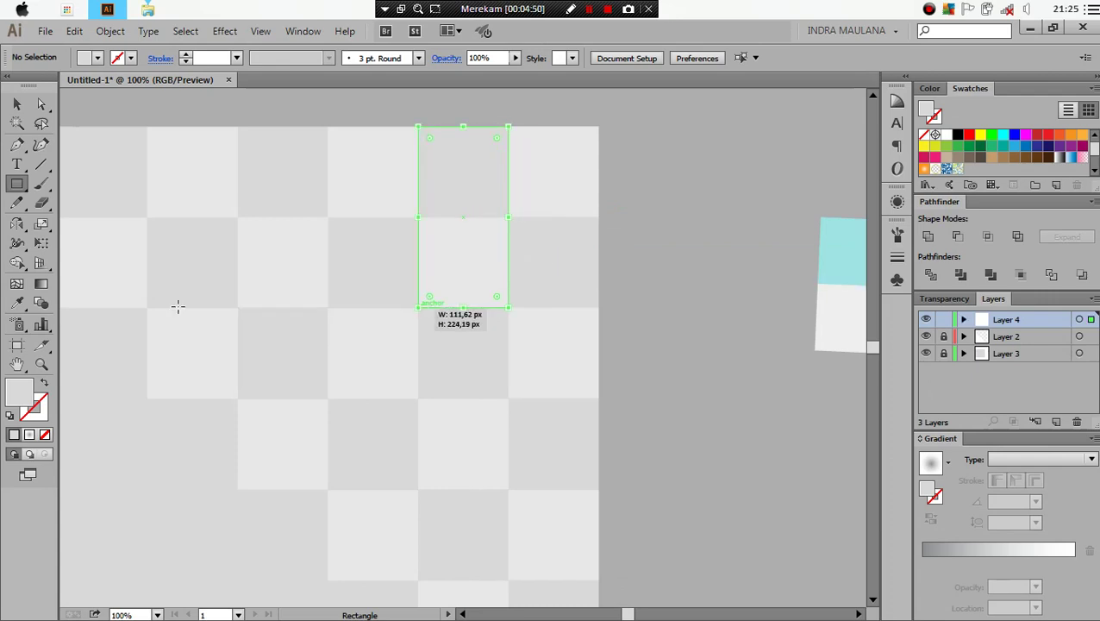
{"action": "left_click_drag", "start_coordinate": [177, 306], "coordinate": [177, 306]}
Step: Fill the new rectangle with a radial gradient and adjust its gray stop colours
{"action": "left_click", "coordinate": [13, 106]}
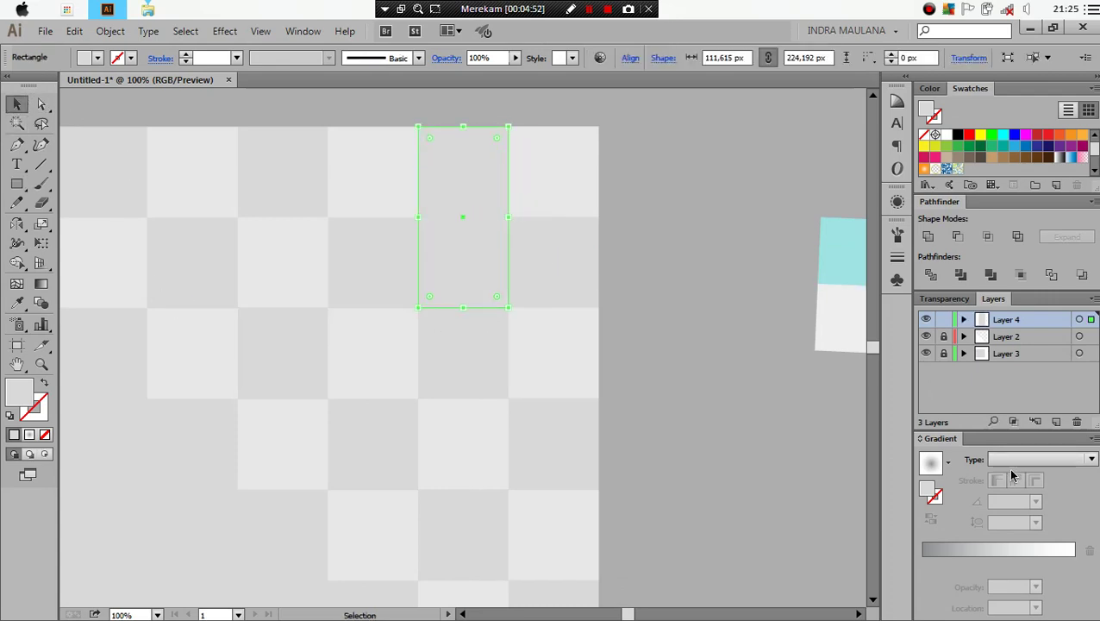
{"action": "left_click", "coordinate": [942, 552]}
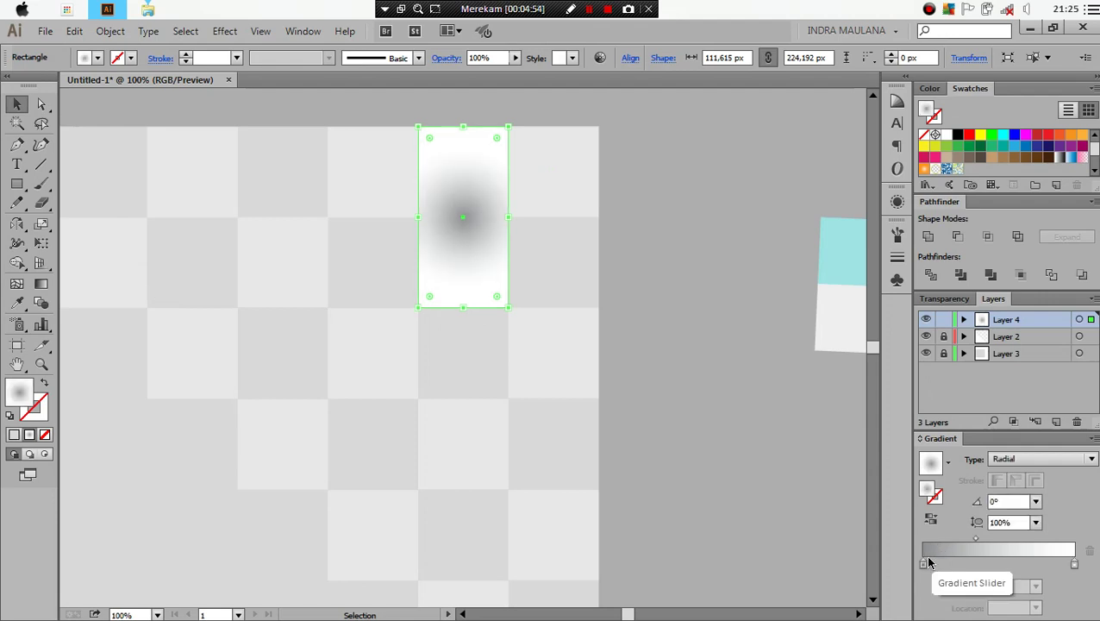
{"action": "double_click", "coordinate": [924, 565]}
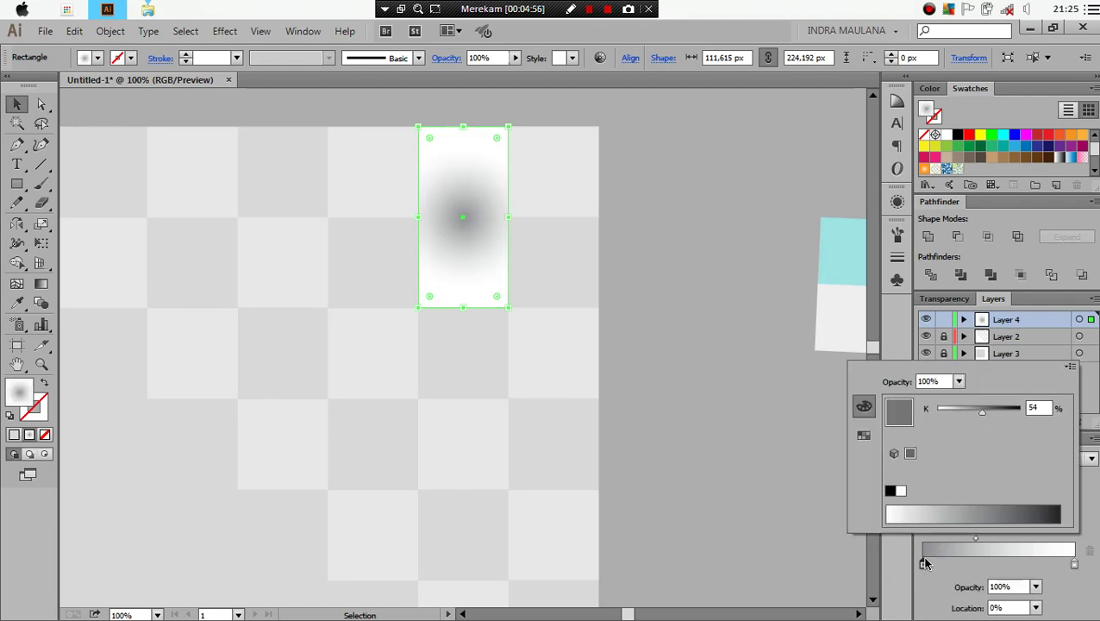
{"action": "left_click", "coordinate": [864, 434]}
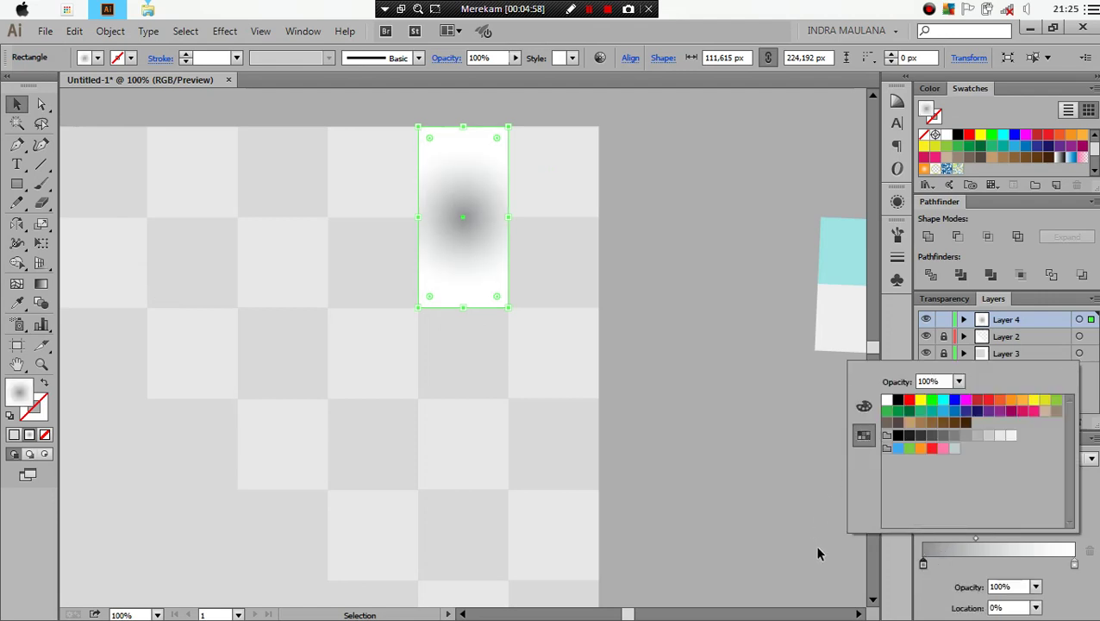
{"action": "left_click", "coordinate": [864, 406]}
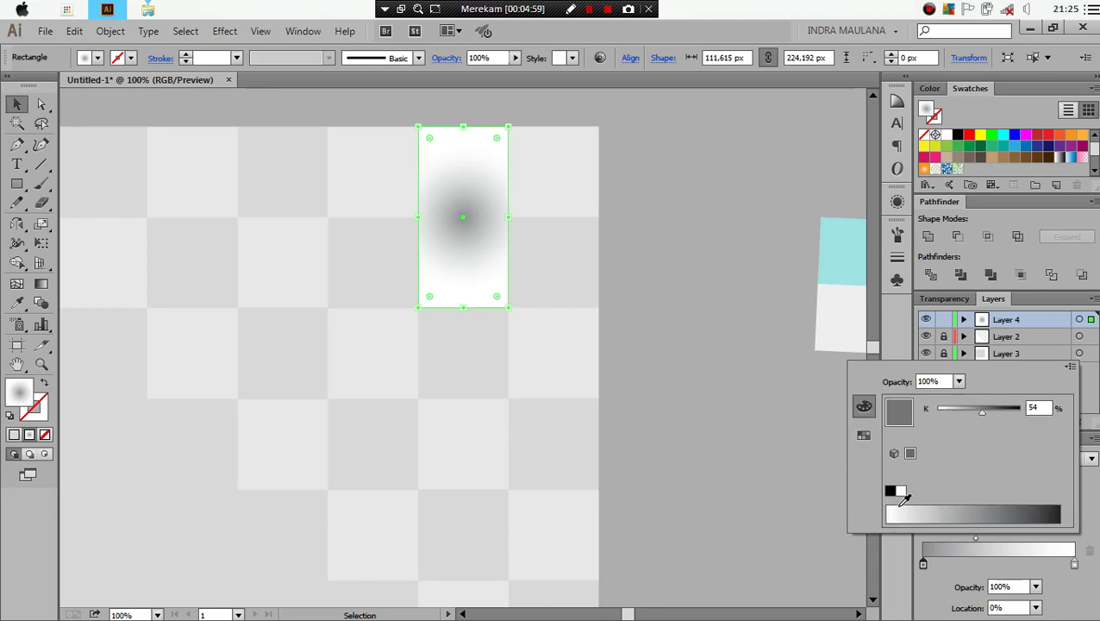
{"action": "left_click", "coordinate": [774, 470]}
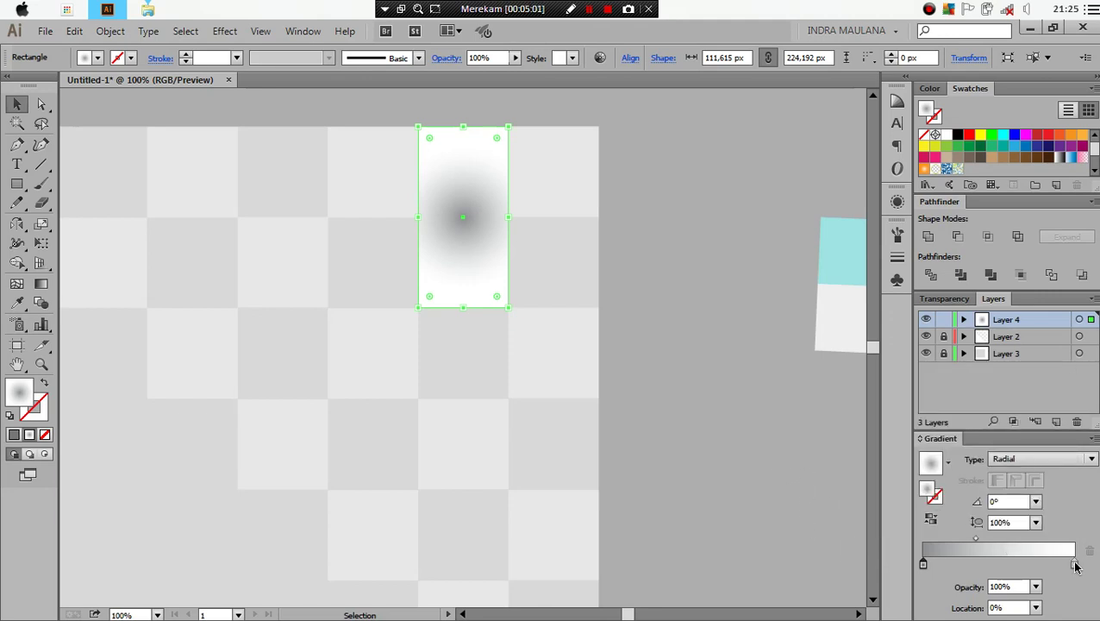
{"action": "left_click", "coordinate": [1074, 564]}
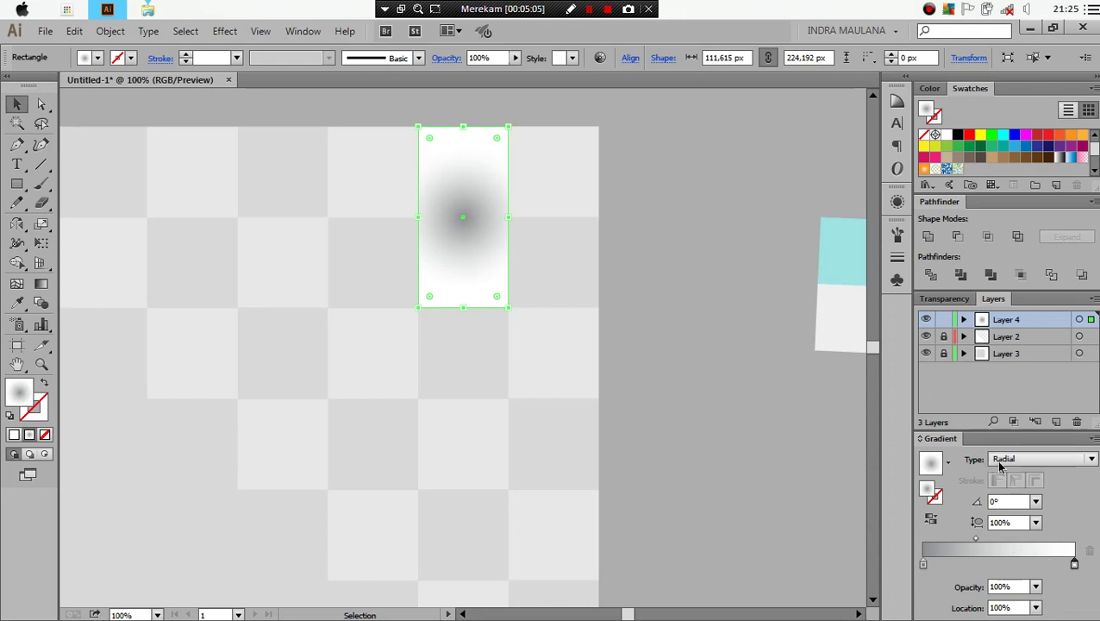
Step: Set the gradient tile's blend mode to Multiply
{"action": "left_click", "coordinate": [944, 298]}
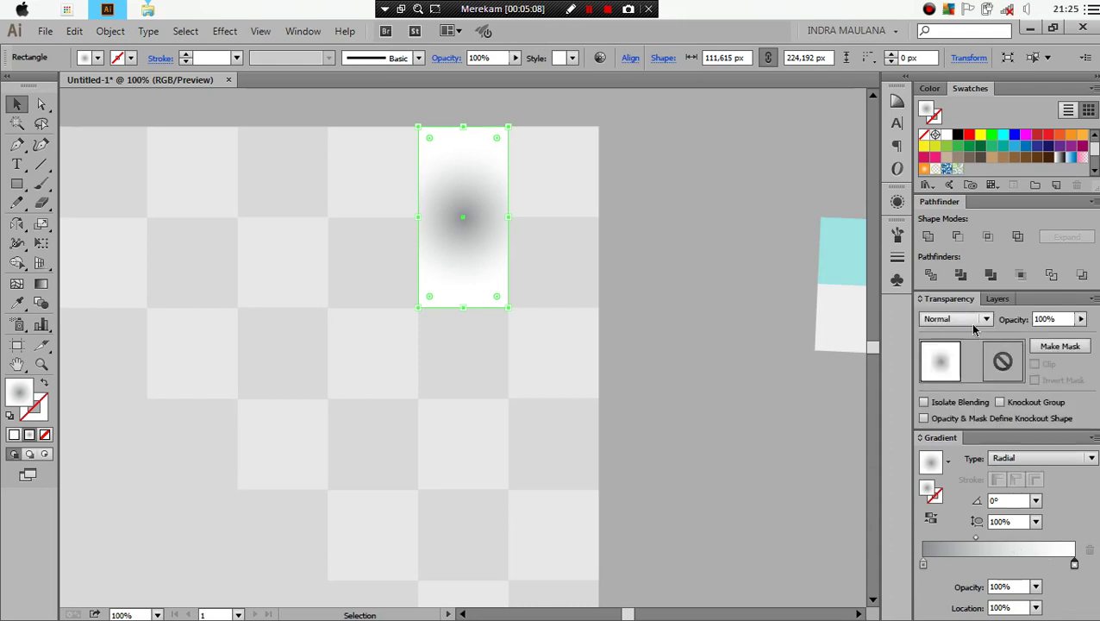
{"action": "left_click", "coordinate": [973, 320]}
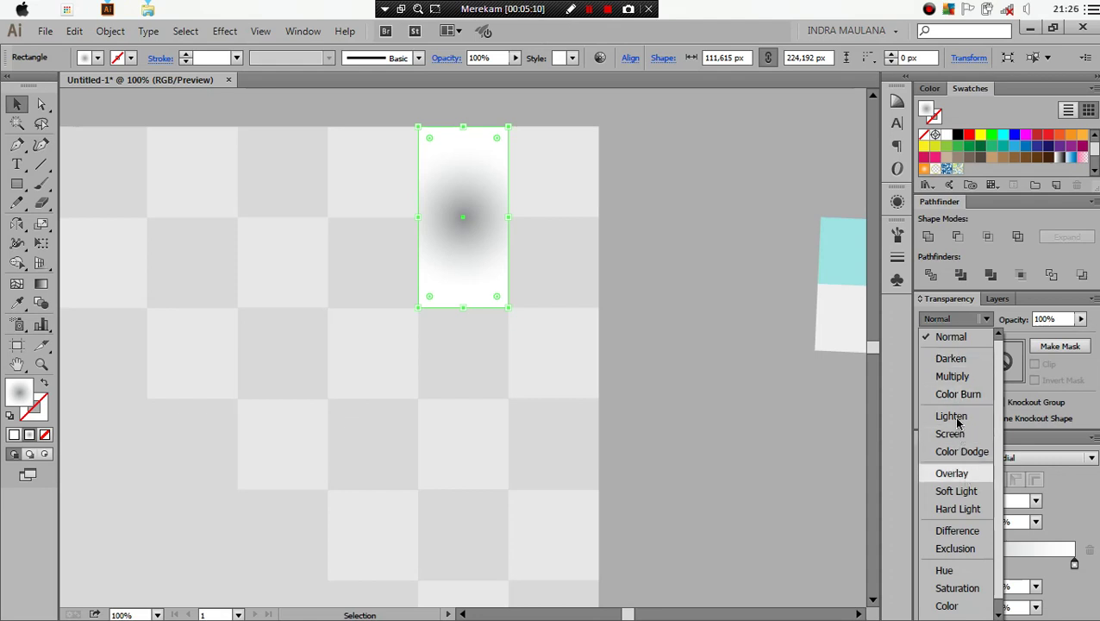
{"action": "left_click", "coordinate": [949, 376]}
{"action": "left_click_drag", "start_coordinate": [671, 368], "coordinate": [690, 363]}
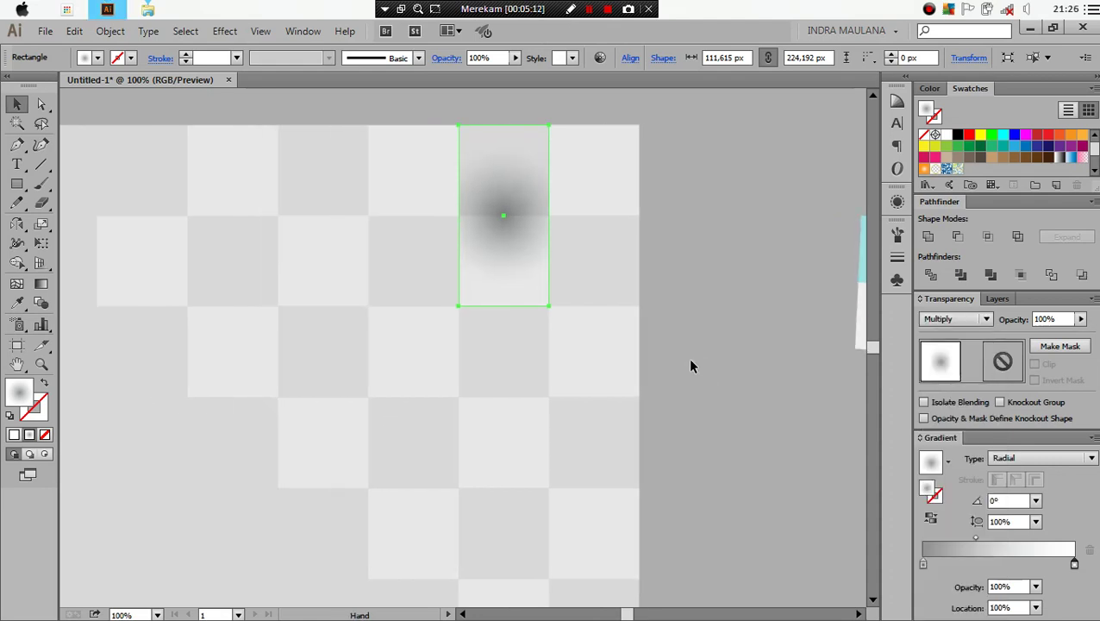
Step: Move the gradient to the tile's right edge, rotate it to -90° and narrow it to 31% aspect
{"action": "key", "text": "g"}
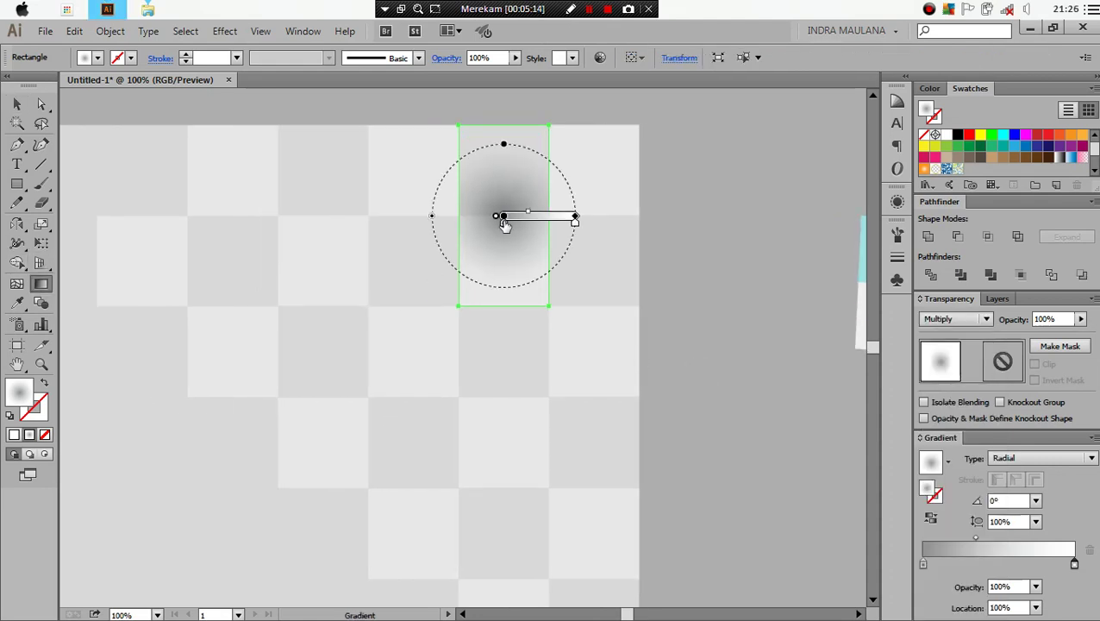
{"action": "left_click_drag", "start_coordinate": [503, 216], "coordinate": [546, 217]}
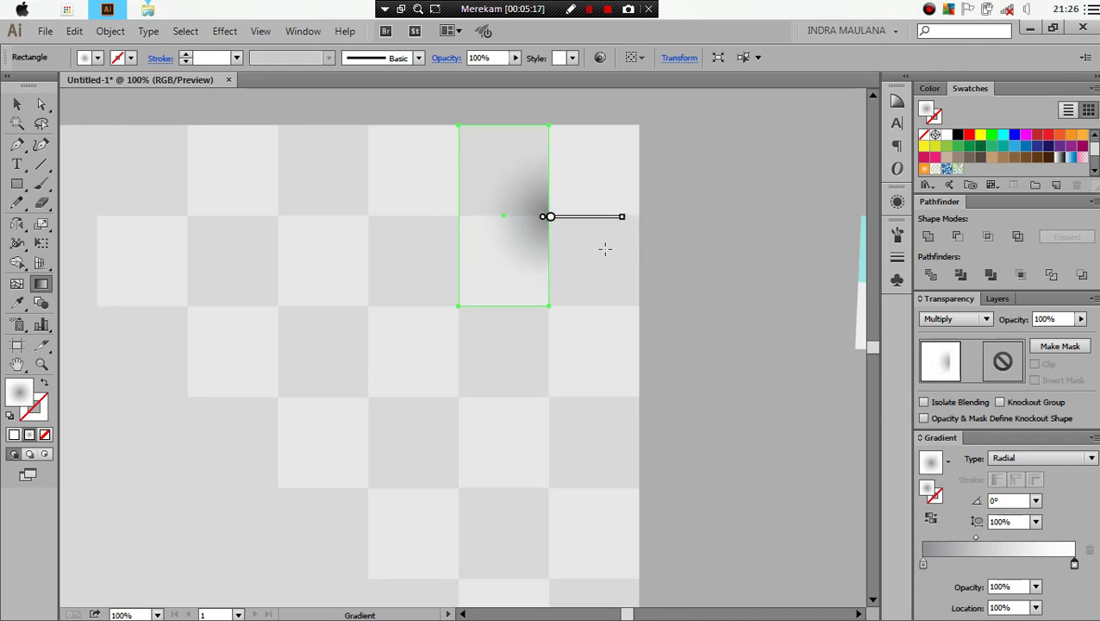
{"action": "left_click_drag", "start_coordinate": [623, 217], "coordinate": [550, 333]}
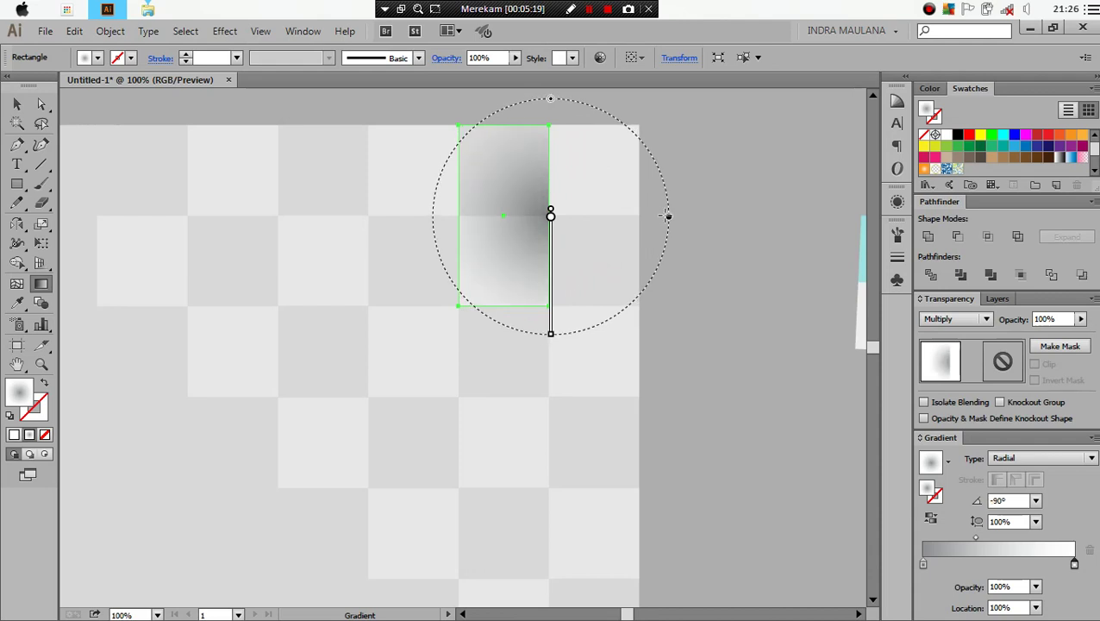
{"action": "left_click_drag", "start_coordinate": [671, 219], "coordinate": [571, 216]}
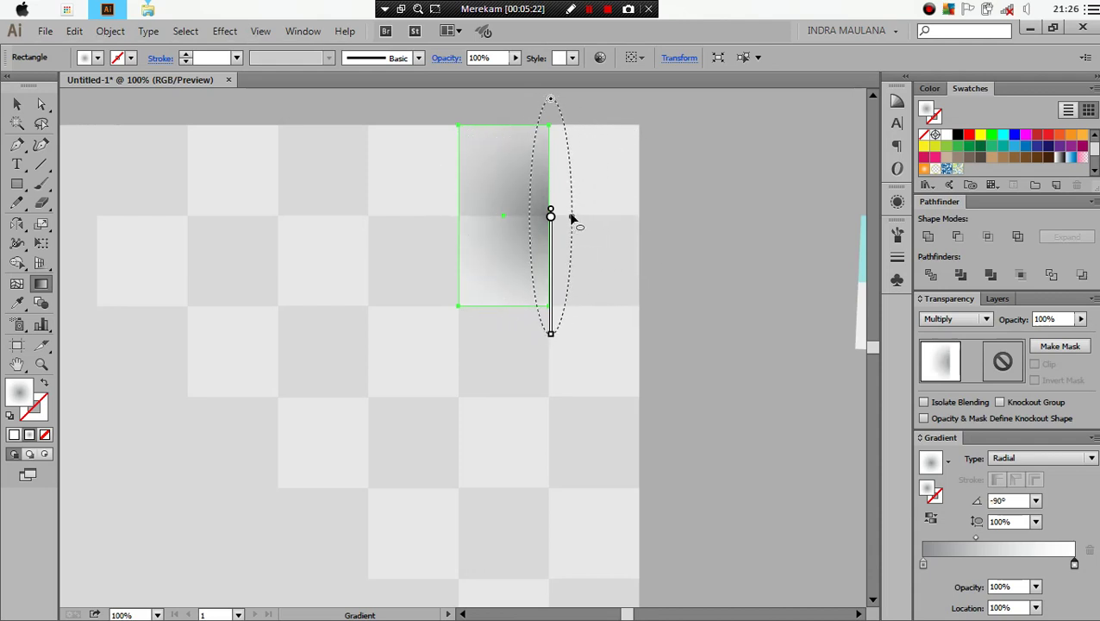
{"action": "left_click_drag", "start_coordinate": [552, 102], "coordinate": [554, 134]}
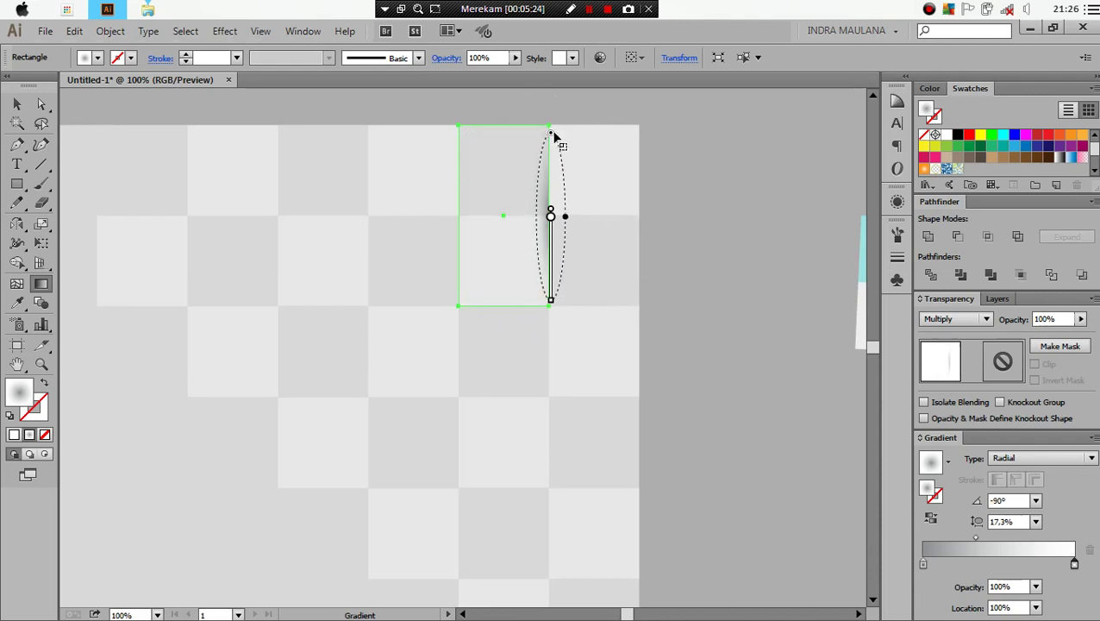
{"action": "left_click_drag", "start_coordinate": [562, 210], "coordinate": [576, 218]}
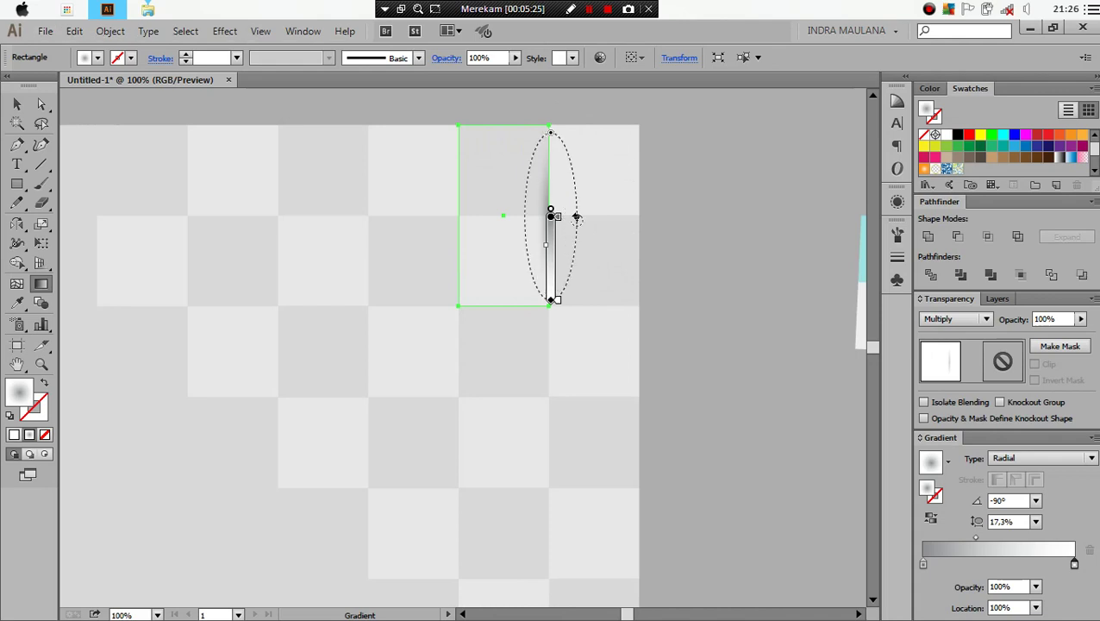
{"action": "key", "text": "ctrl+shift+a"}
{"action": "scroll", "coordinate": [688, 197], "scroll_direction": "down", "scroll_amount": 1}
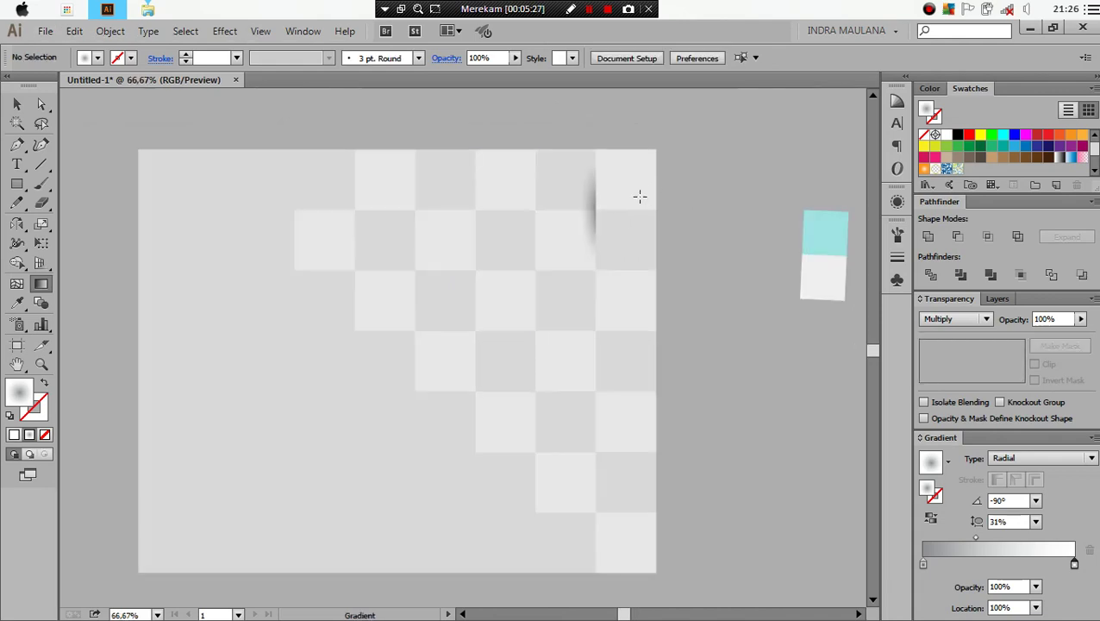
{"action": "scroll", "coordinate": [635, 197], "scroll_direction": "up", "scroll_amount": 1}
Step: Widen the shadow gradient ellipse to 49.4% aspect
{"action": "key", "text": "v"}
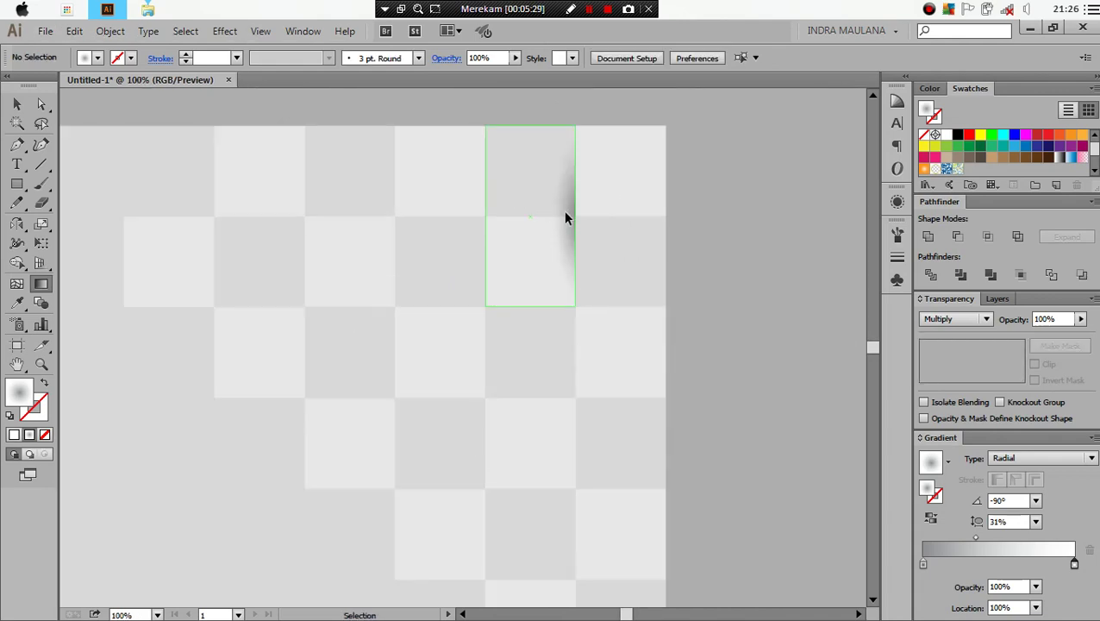
{"action": "left_click", "coordinate": [566, 218]}
{"action": "key", "text": "g"}
{"action": "left_click_drag", "start_coordinate": [602, 219], "coordinate": [618, 222]}
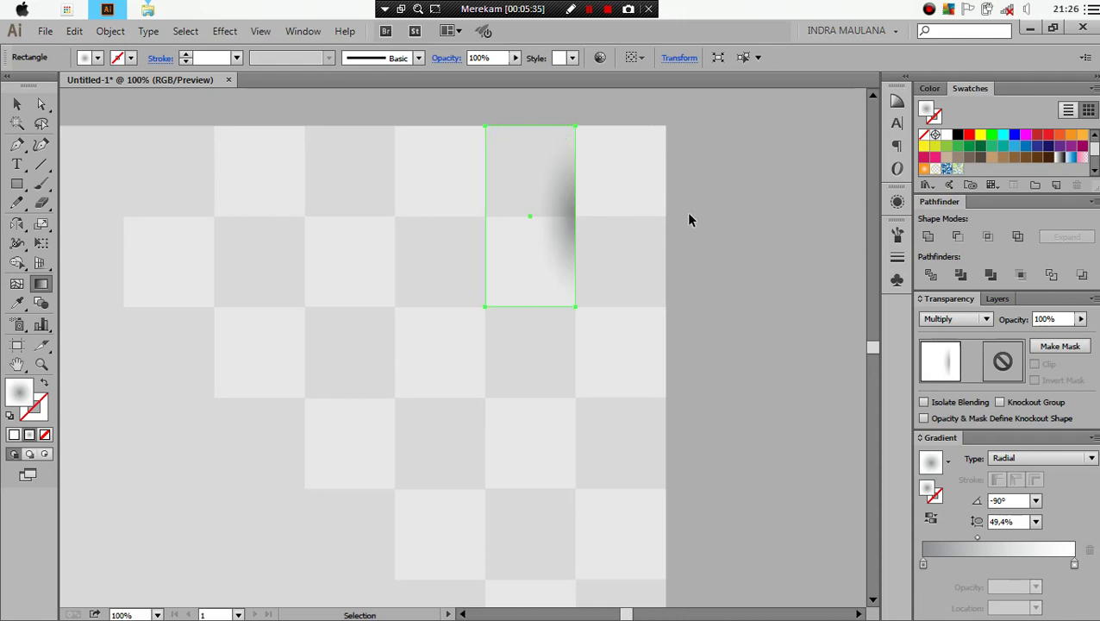
{"action": "key", "text": "ctrl+shift+a"}
{"action": "key", "text": "ctrl+minus"}
Step: Copy the shadow tile down twice to stack a three-tile column
{"action": "left_click", "coordinate": [41, 104]}
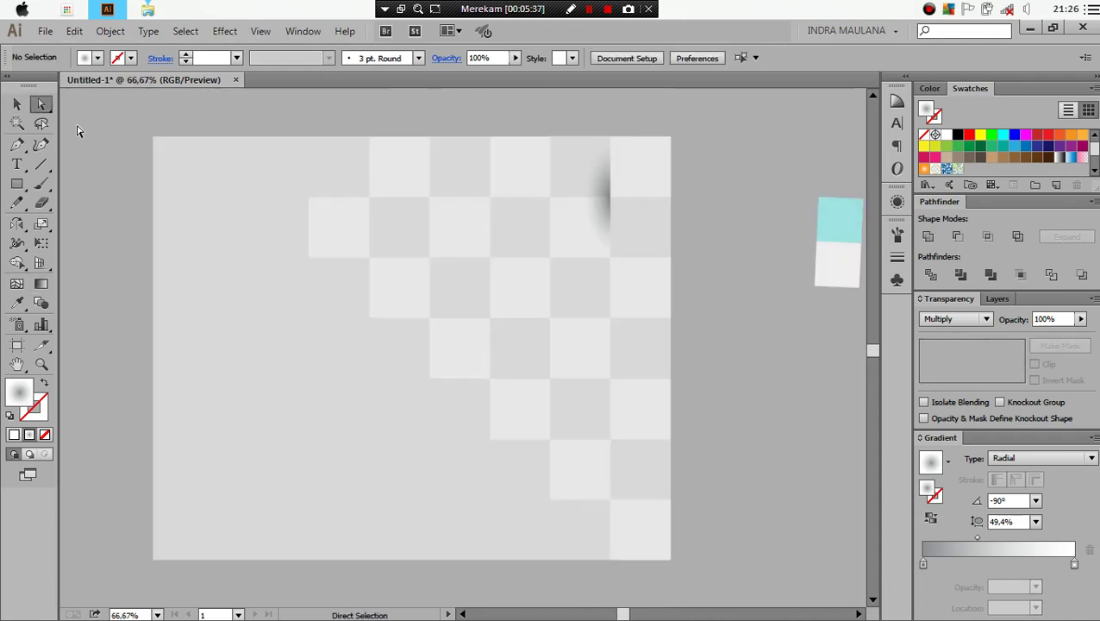
{"action": "left_click", "coordinate": [16, 104]}
{"action": "left_click_drag", "start_coordinate": [581, 195], "coordinate": [578, 317]}
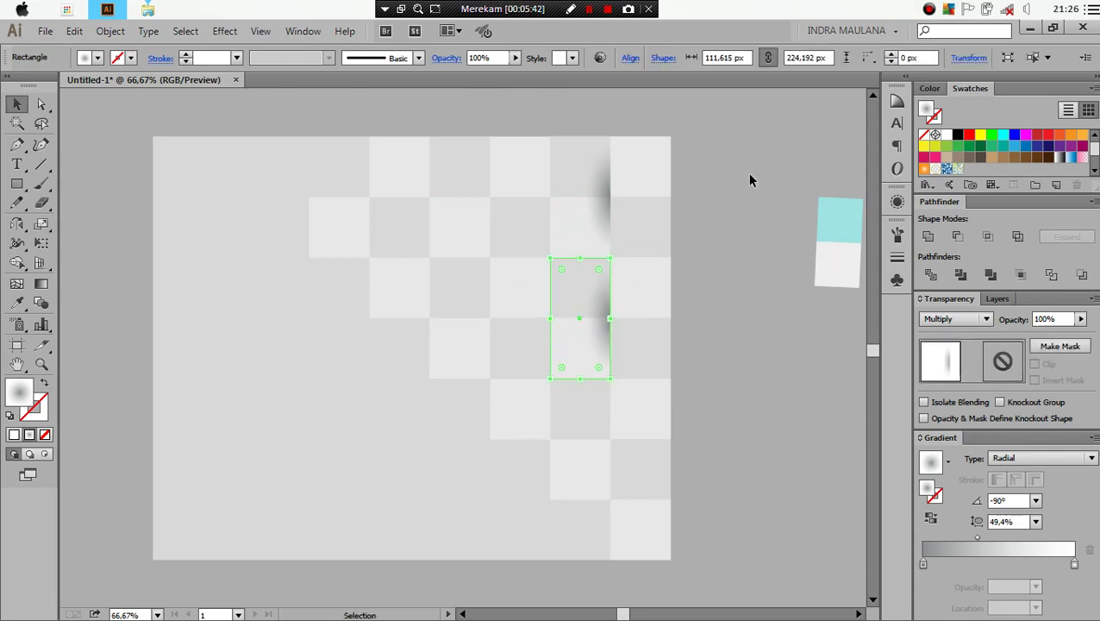
{"action": "scroll", "coordinate": [746, 171], "scroll_direction": "down", "scroll_amount": 1}
{"action": "key", "text": "ctrl+d"}
{"action": "left_click", "coordinate": [735, 188]}
{"action": "left_click_drag", "start_coordinate": [720, 259], "coordinate": [653, 249]}
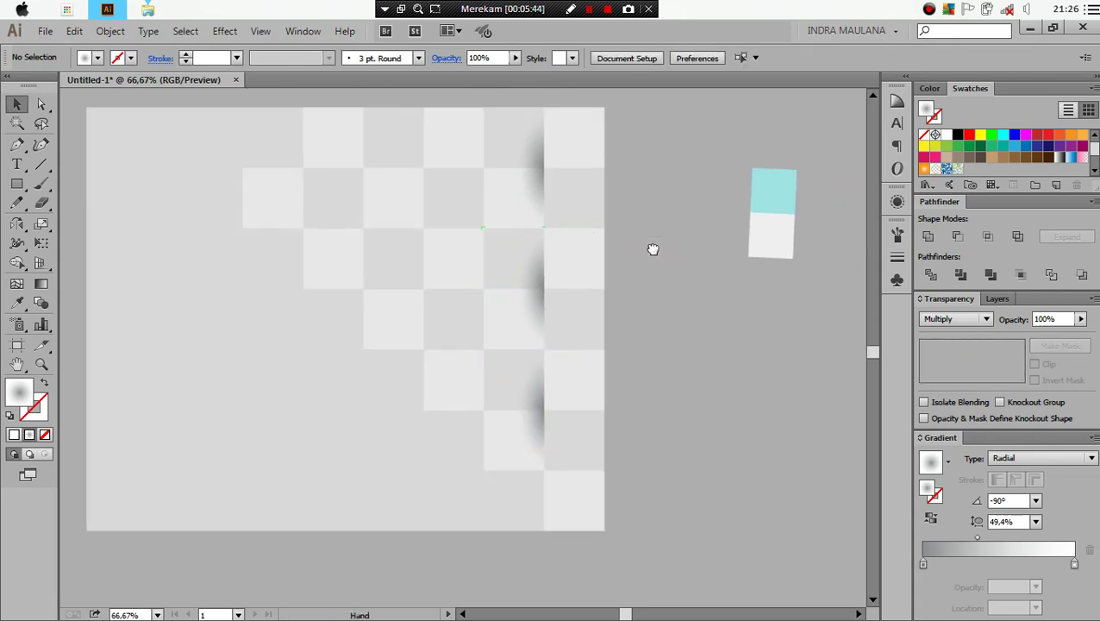
Step: Copy the three-tile column one square right and group the copy
{"action": "left_click", "coordinate": [534, 405]}
{"action": "left_click", "coordinate": [522, 308], "text": "shift"}
{"action": "left_click", "coordinate": [523, 166], "text": "shift"}
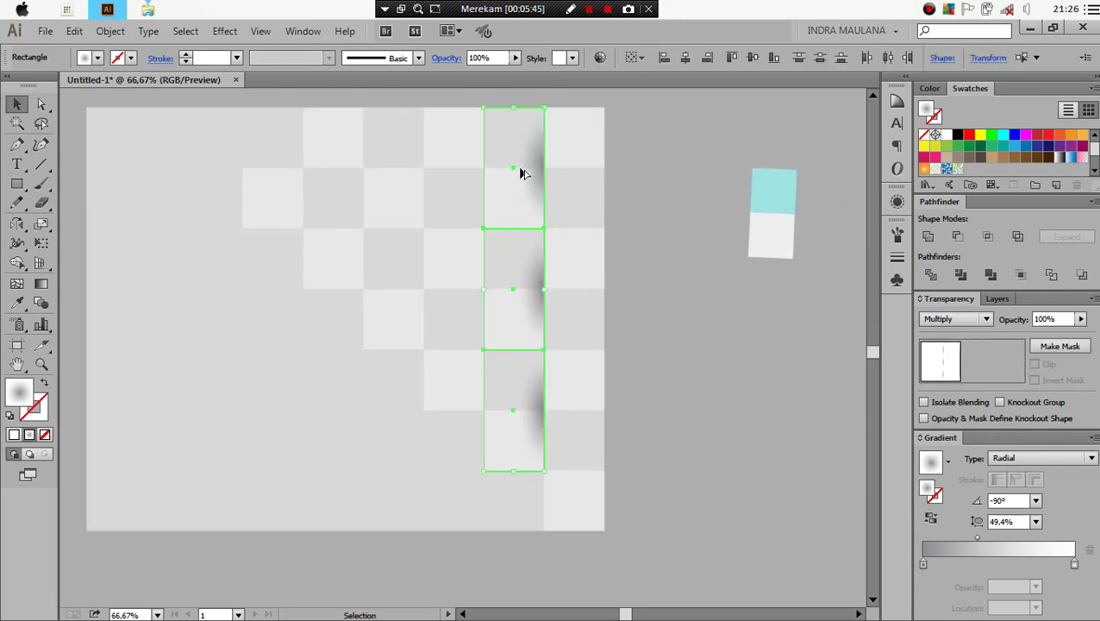
{"action": "left_click_drag", "start_coordinate": [528, 190], "coordinate": [590, 198]}
{"action": "right_click", "coordinate": [568, 235]}
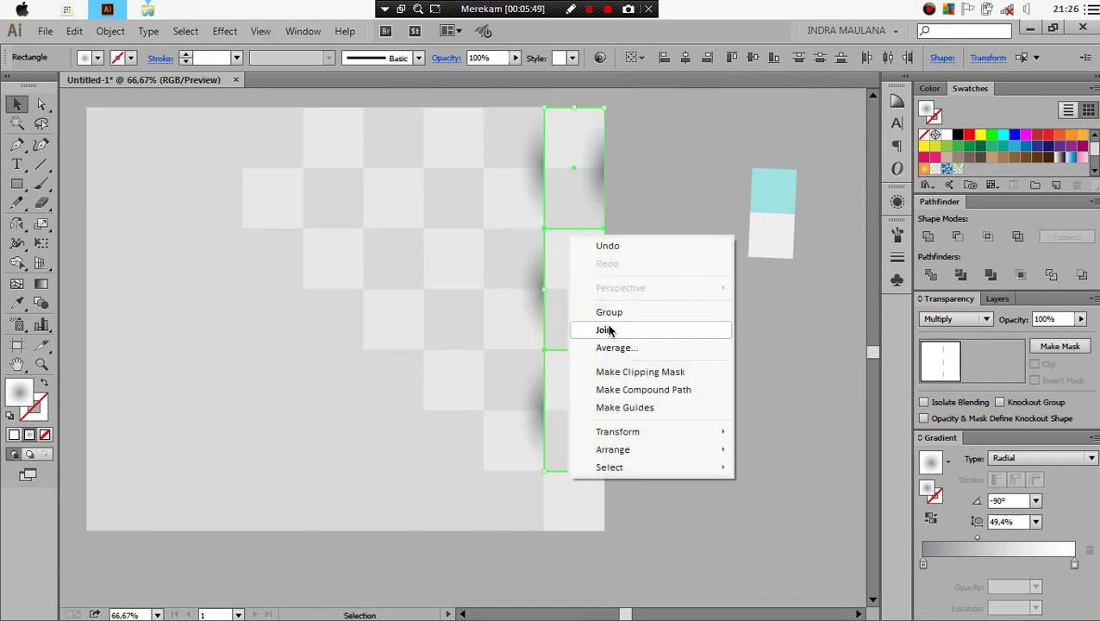
{"action": "left_click", "coordinate": [630, 311]}
Step: Shift the grouped column down about half a tile
{"action": "mouse_move", "coordinate": [582, 200]}
{"action": "left_mouse_down"}
{"action": "mouse_move", "coordinate": [583, 233]}
{"action": "mouse_move", "coordinate": [582, 221]}
{"action": "left_mouse_up"}
{"action": "key", "text": "ctrl+shift+a"}
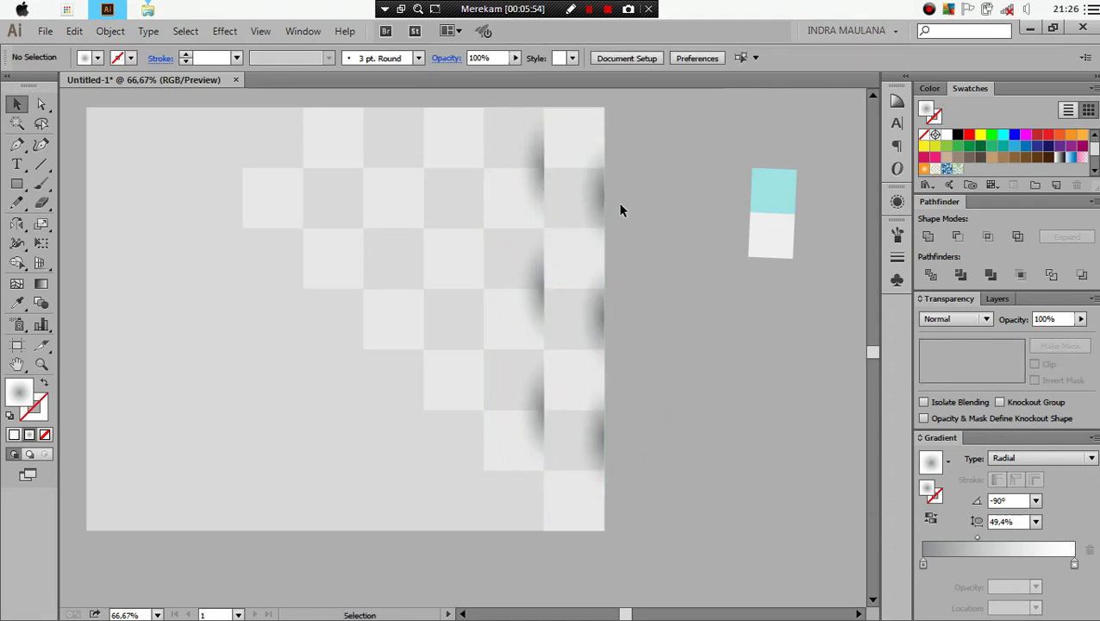
{"action": "left_click", "coordinate": [574, 125]}
{"action": "scroll", "coordinate": [574, 125], "scroll_direction": "up", "scroll_amount": 1}
{"action": "scroll", "coordinate": [600, 182], "scroll_direction": "up", "scroll_amount": 1}
{"action": "left_click_drag", "start_coordinate": [600, 182], "coordinate": [610, 287]}
Step: Alt-copy a shadow tile one square to the left in the left column
{"action": "scroll", "coordinate": [680, 151], "scroll_direction": "down", "scroll_amount": 1}
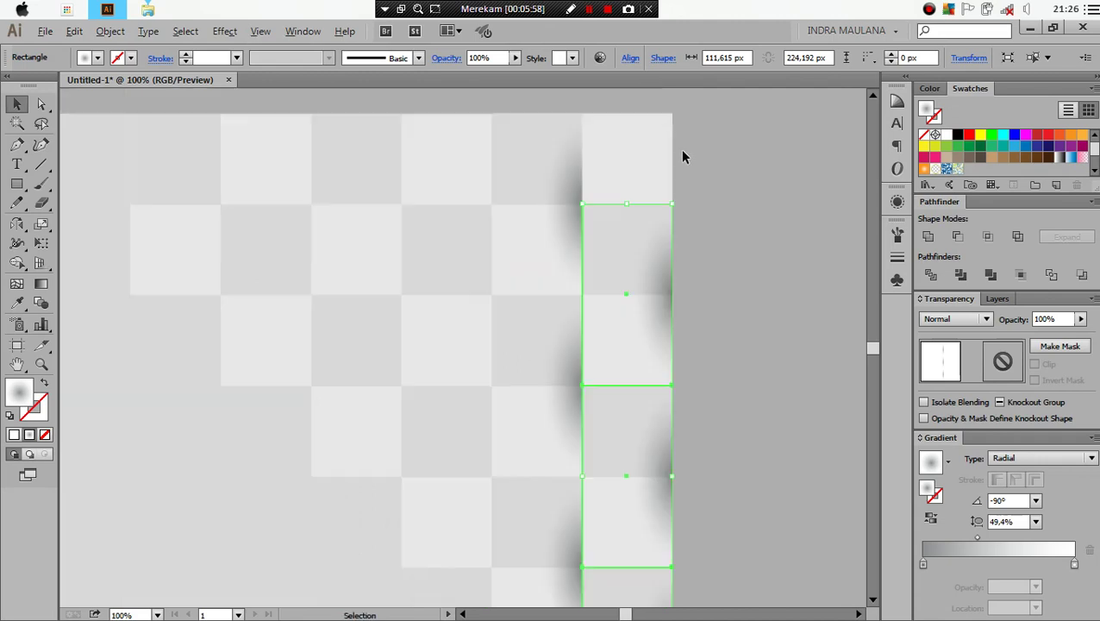
{"action": "key", "text": "ctrl+shift+a"}
{"action": "left_click_drag", "start_coordinate": [718, 376], "coordinate": [704, 301]}
{"action": "scroll", "coordinate": [715, 369], "scroll_direction": "down", "scroll_amount": 1}
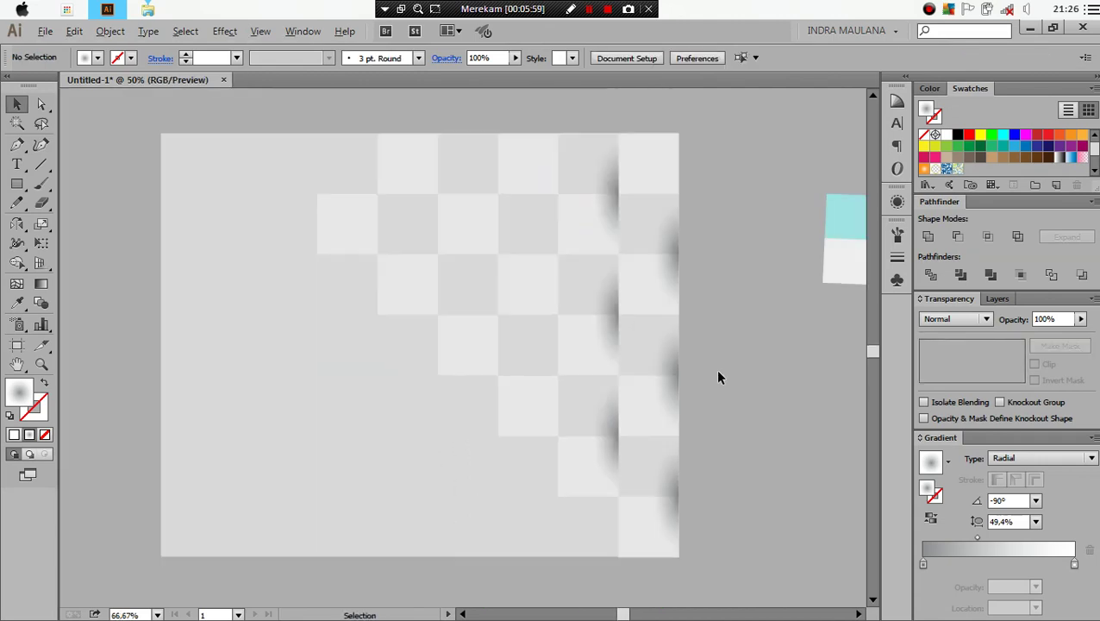
{"action": "scroll", "coordinate": [720, 415], "scroll_direction": "down", "scroll_amount": 1}
{"action": "scroll", "coordinate": [635, 324], "scroll_direction": "up", "scroll_amount": 1}
{"action": "left_click", "coordinate": [606, 297]}
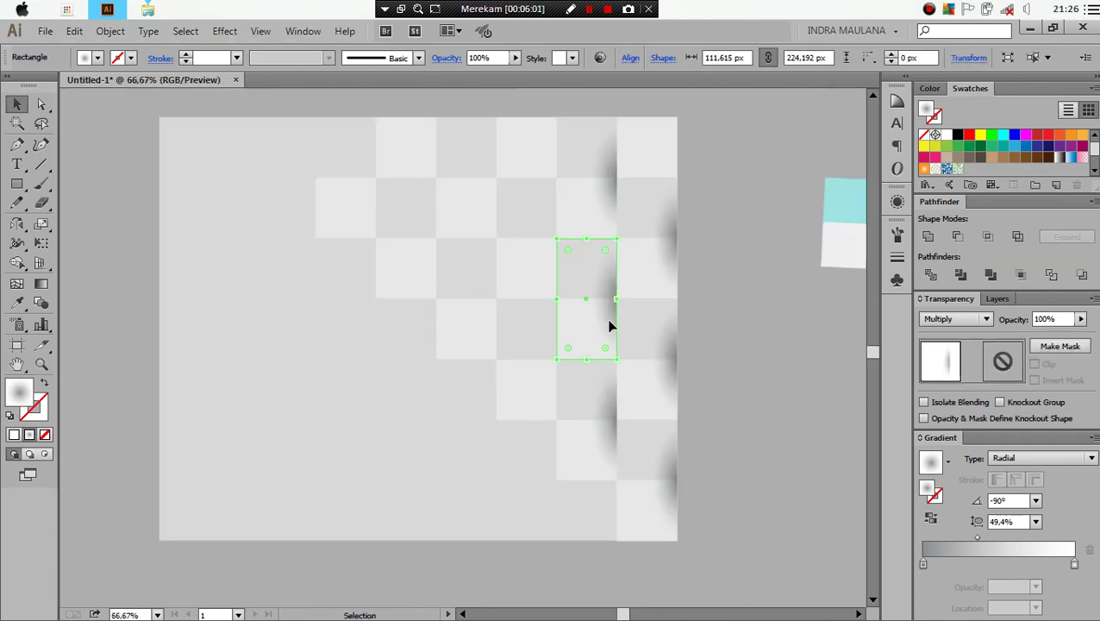
{"action": "left_click_drag", "start_coordinate": [595, 297], "coordinate": [538, 334]}
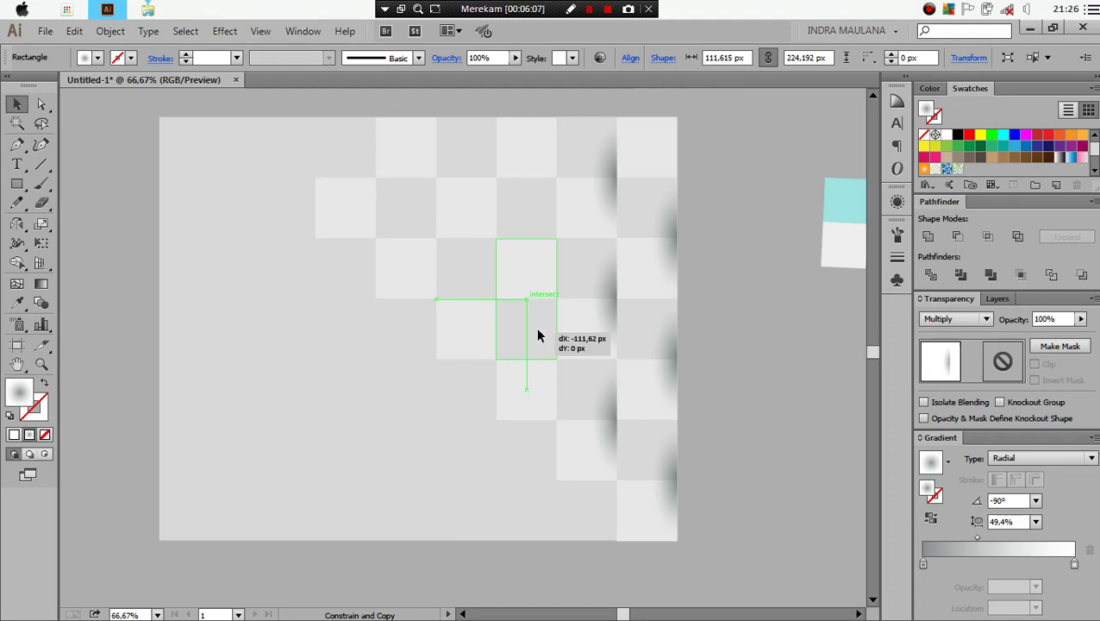
{"action": "left_click_drag", "start_coordinate": [537, 333], "coordinate": [538, 333]}
Step: Add shadow tile copies above and below in the left columns
{"action": "left_click", "coordinate": [728, 314]}
{"action": "left_click_drag", "start_coordinate": [728, 314], "coordinate": [699, 345]}
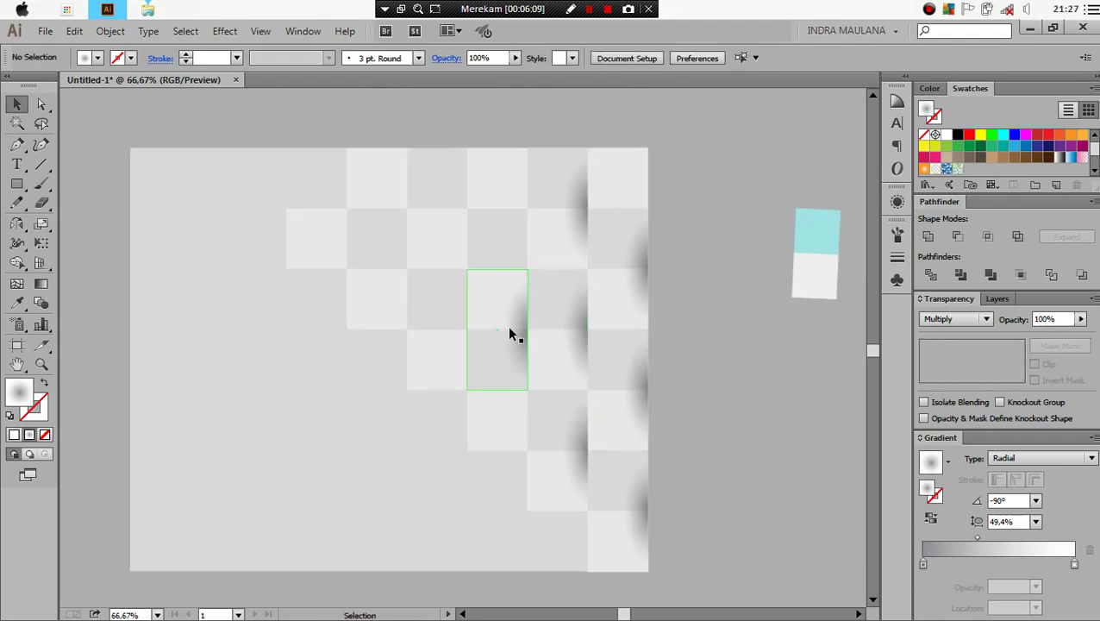
{"action": "mouse_move", "coordinate": [509, 335]}
{"action": "left_mouse_down"}
{"action": "mouse_move", "coordinate": [507, 226]}
{"action": "mouse_move", "coordinate": [498, 458]}
{"action": "mouse_move", "coordinate": [483, 369]}
{"action": "left_mouse_up"}
{"action": "left_click", "coordinate": [615, 120]}
{"action": "left_click", "coordinate": [678, 359]}
{"action": "scroll", "coordinate": [608, 388], "scroll_direction": "down", "scroll_amount": 1}
Step: Copy a shadow tile straight up, directly above itself
{"action": "left_click", "coordinate": [641, 306]}
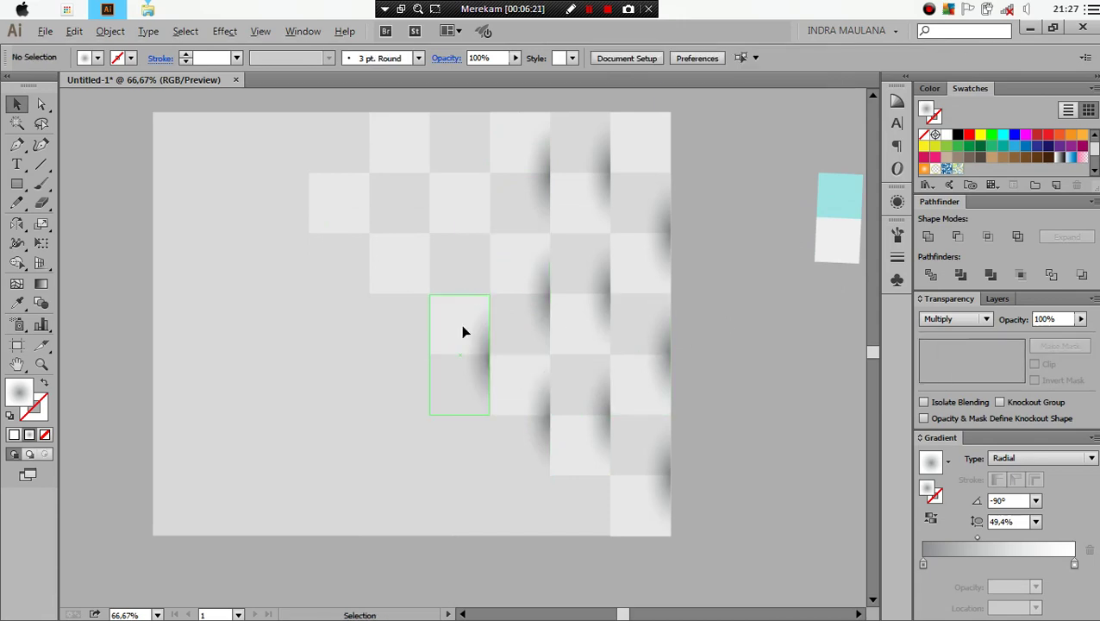
{"action": "left_click_drag", "start_coordinate": [461, 328], "coordinate": [481, 143]}
{"action": "left_click", "coordinate": [325, 372]}
{"action": "left_click", "coordinate": [475, 239]}
{"action": "scroll", "coordinate": [663, 123], "scroll_direction": "up", "scroll_amount": 1}
{"action": "left_click", "coordinate": [638, 125]}
{"action": "scroll", "coordinate": [483, 207], "scroll_direction": "up", "scroll_amount": 1}
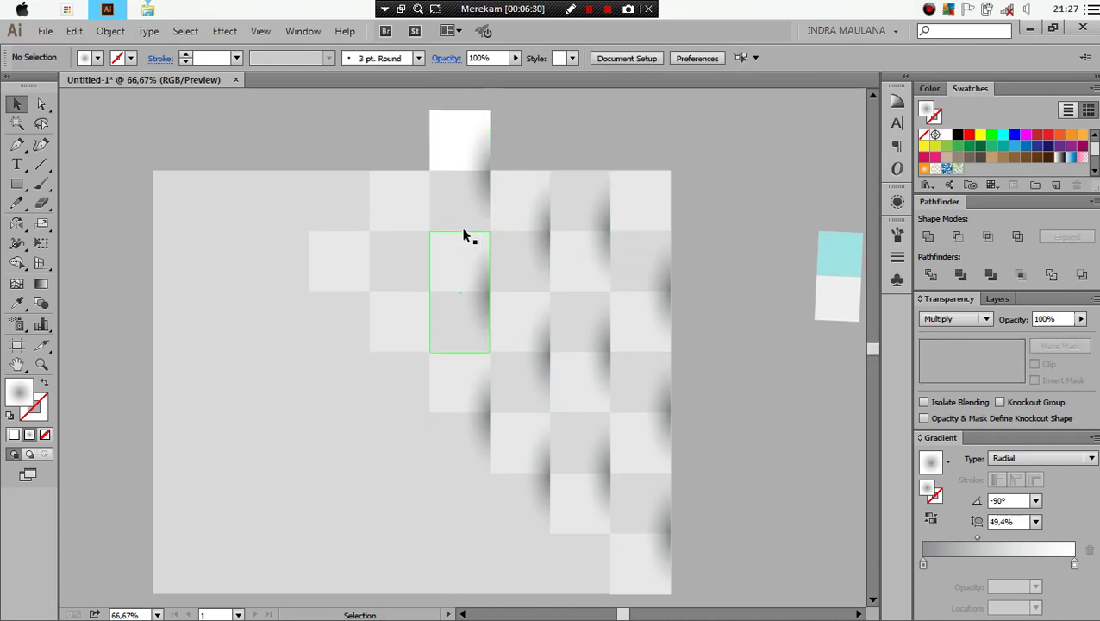
{"action": "scroll", "coordinate": [388, 237], "scroll_direction": "up", "scroll_amount": 1}
Step: Copy the top shadow tile diagonally down-left, further down, and atop the leftmost column
{"action": "left_click", "coordinate": [457, 175]}
{"action": "left_click_drag", "start_coordinate": [454, 243], "coordinate": [390, 290]}
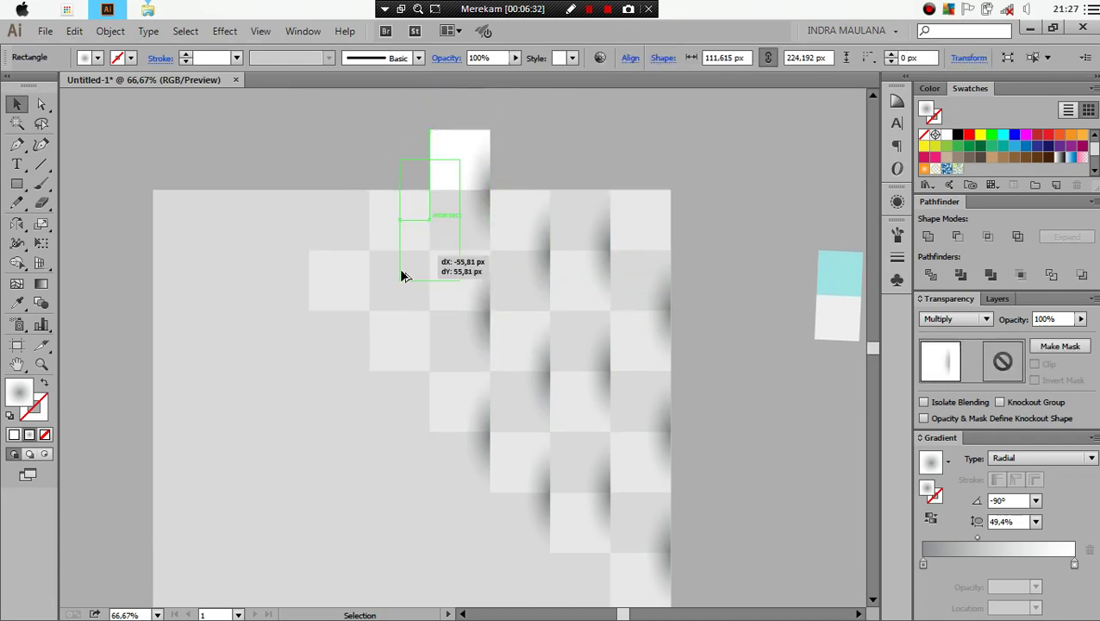
{"action": "left_click", "coordinate": [357, 125]}
{"action": "mouse_move", "coordinate": [403, 261]}
{"action": "left_mouse_down"}
{"action": "mouse_move", "coordinate": [383, 401]}
{"action": "mouse_move", "coordinate": [386, 390]}
{"action": "mouse_move", "coordinate": [323, 356]}
{"action": "left_mouse_up"}
{"action": "left_click", "coordinate": [570, 180]}
{"action": "left_click_drag", "start_coordinate": [337, 297], "coordinate": [341, 264]}
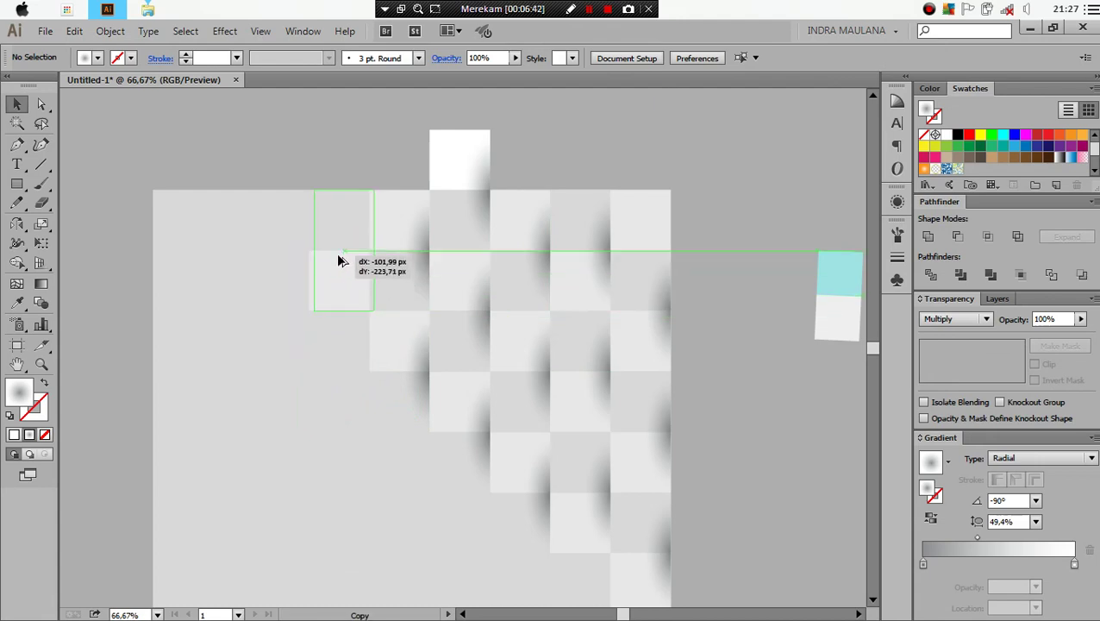
{"action": "left_click_drag", "start_coordinate": [340, 264], "coordinate": [337, 260]}
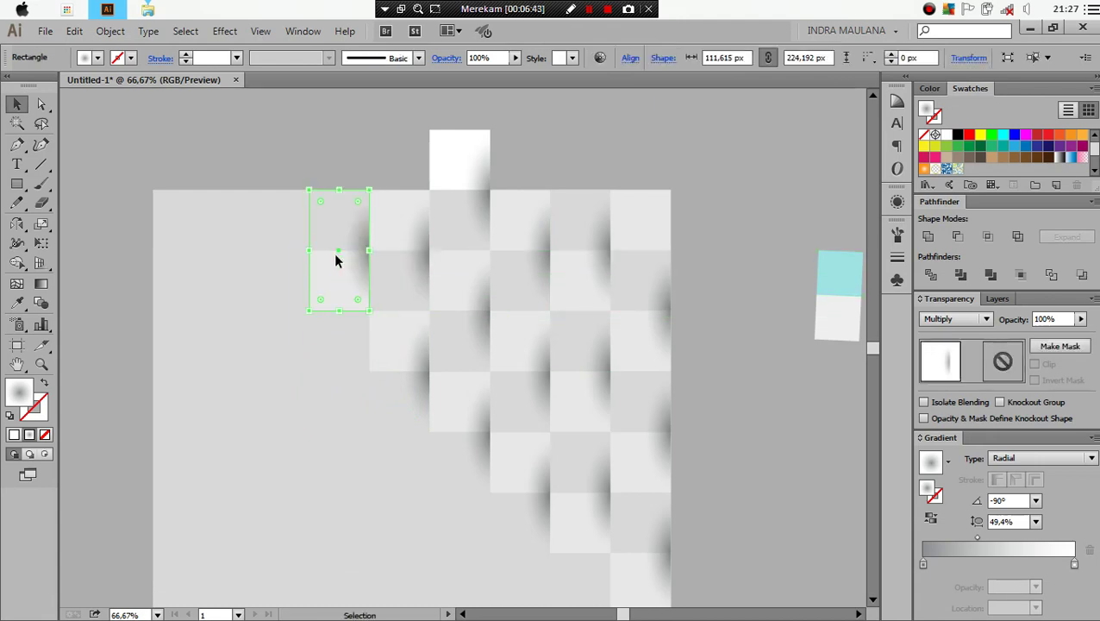
Step: Add one more shadow tile copy below and bring the whole checkerboard into view
{"action": "left_click", "coordinate": [283, 124]}
{"action": "key", "text": "ctrl+minus"}
{"action": "key", "text": "ctrl+minus"}
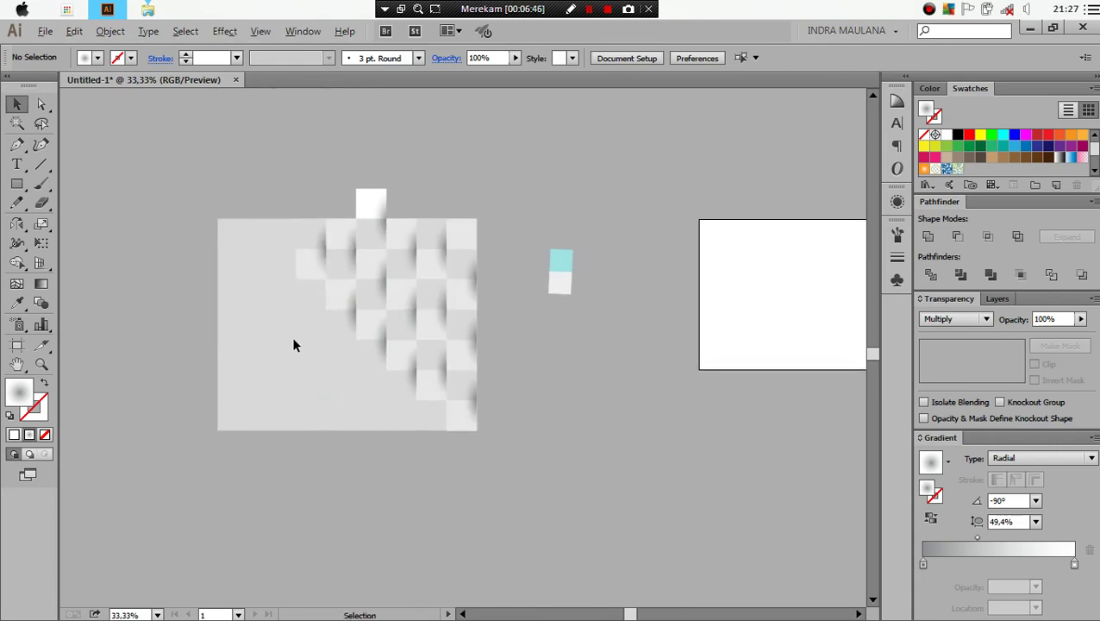
{"action": "scroll", "coordinate": [295, 345], "scroll_direction": "up", "scroll_amount": 1}
{"action": "mouse_move", "coordinate": [323, 221]}
{"action": "left_mouse_down"}
{"action": "mouse_move", "coordinate": [325, 315]}
{"action": "mouse_move", "coordinate": [336, 323]}
{"action": "left_mouse_up"}
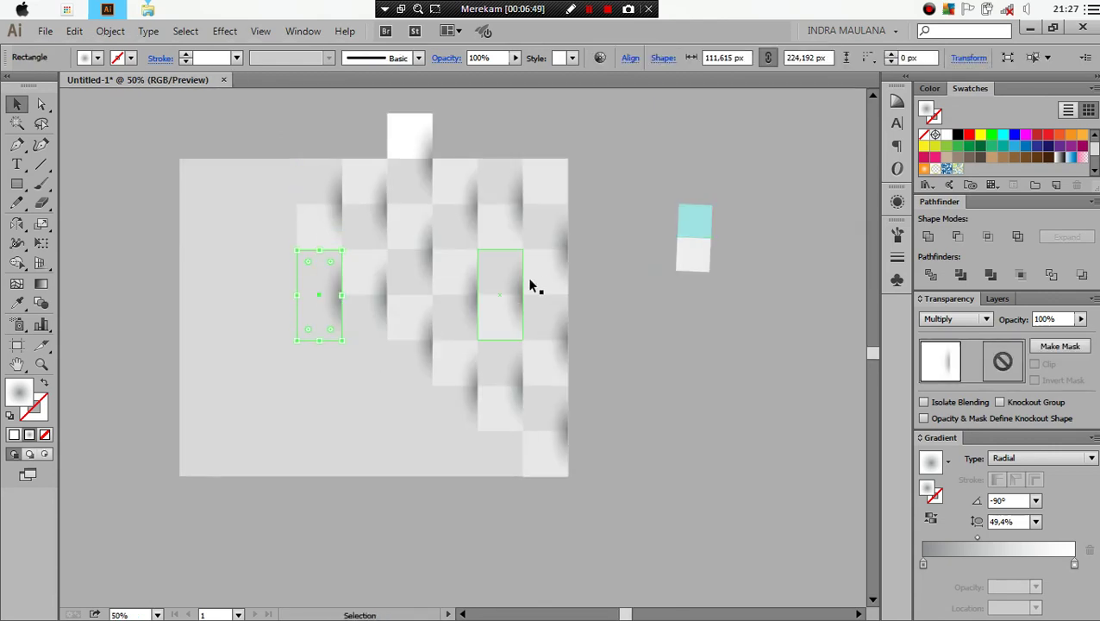
{"action": "left_click", "coordinate": [608, 140]}
{"action": "scroll", "coordinate": [606, 136], "scroll_direction": "down", "scroll_amount": 1}
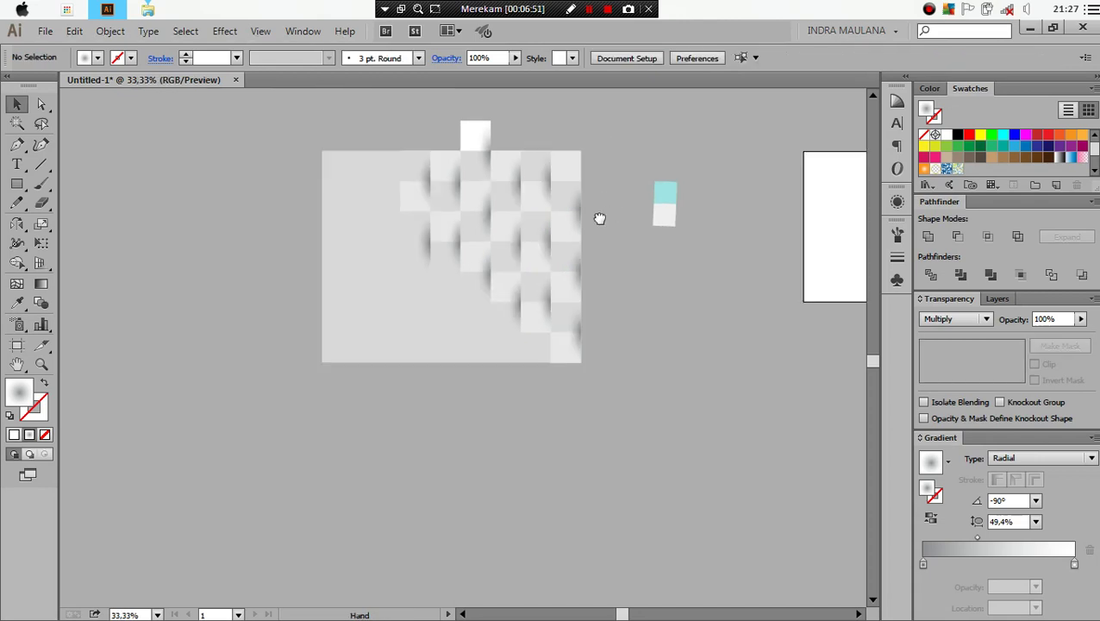
{"action": "left_click_drag", "start_coordinate": [599, 217], "coordinate": [536, 267]}
{"action": "scroll", "coordinate": [548, 209], "scroll_direction": "up", "scroll_amount": 2}
{"action": "left_click_drag", "start_coordinate": [548, 209], "coordinate": [636, 252]}
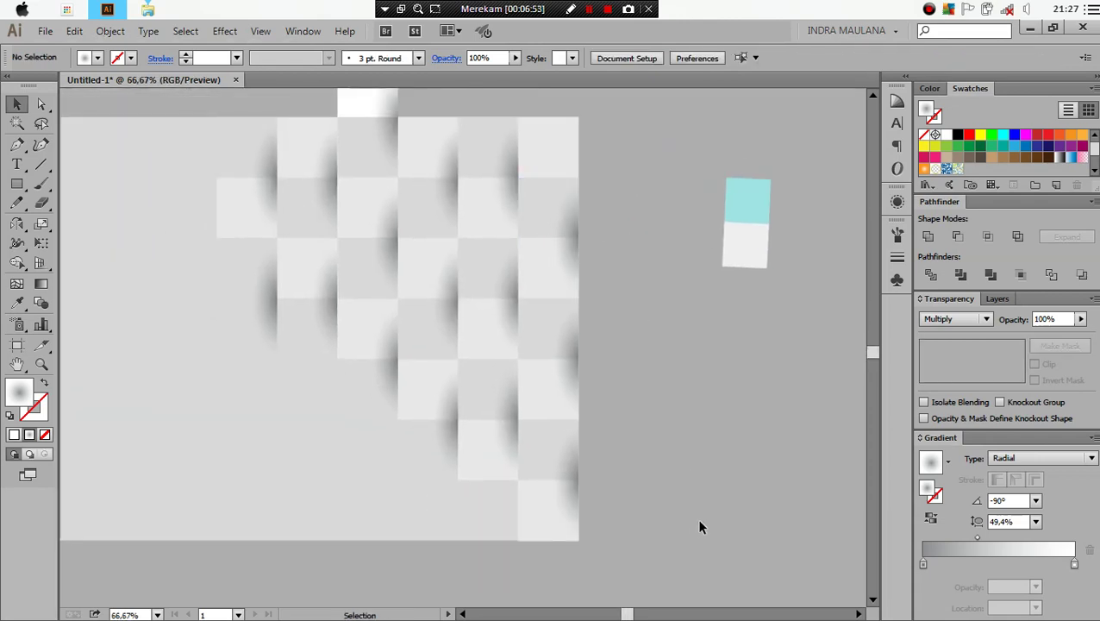
Step: Set all the marquee-selected shaded squares to 60% opacity in the Transparency panel
{"action": "left_click_drag", "start_coordinate": [699, 526], "coordinate": [121, 92]}
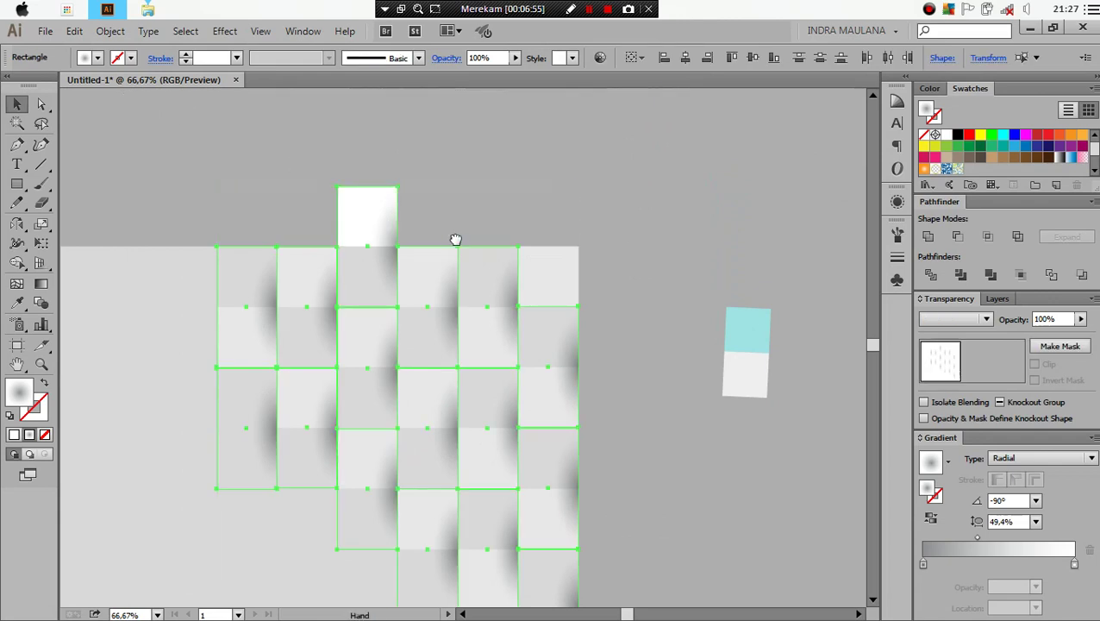
{"action": "left_click_drag", "start_coordinate": [455, 239], "coordinate": [429, 154]}
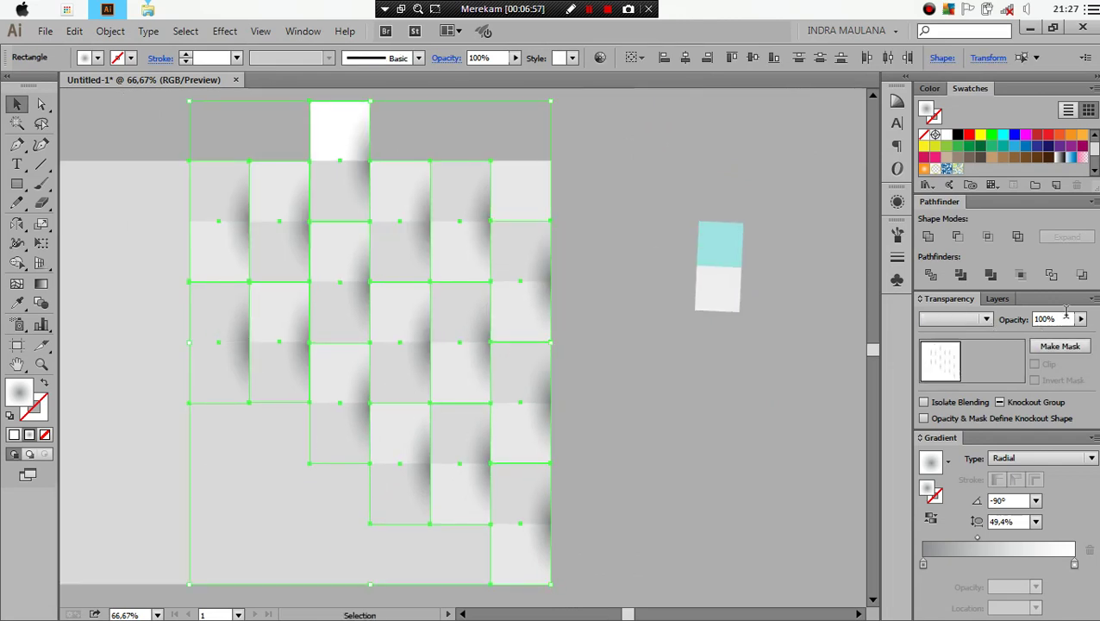
{"action": "left_click", "coordinate": [1067, 315]}
{"action": "type", "text": "60"}
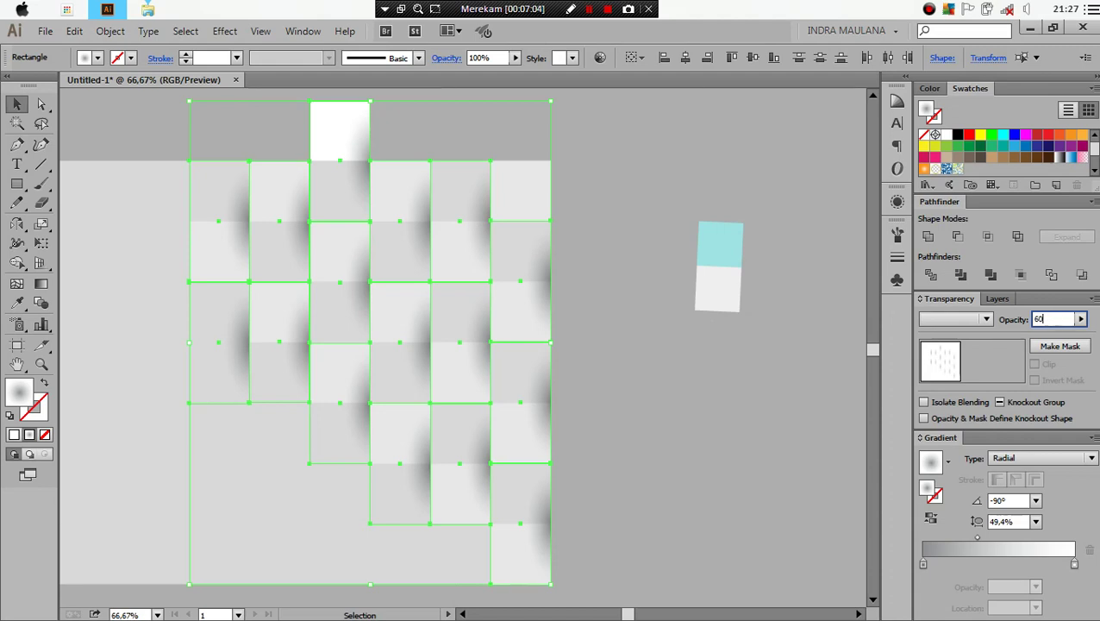
{"action": "key", "text": "Return"}
{"action": "left_click", "coordinate": [645, 336]}
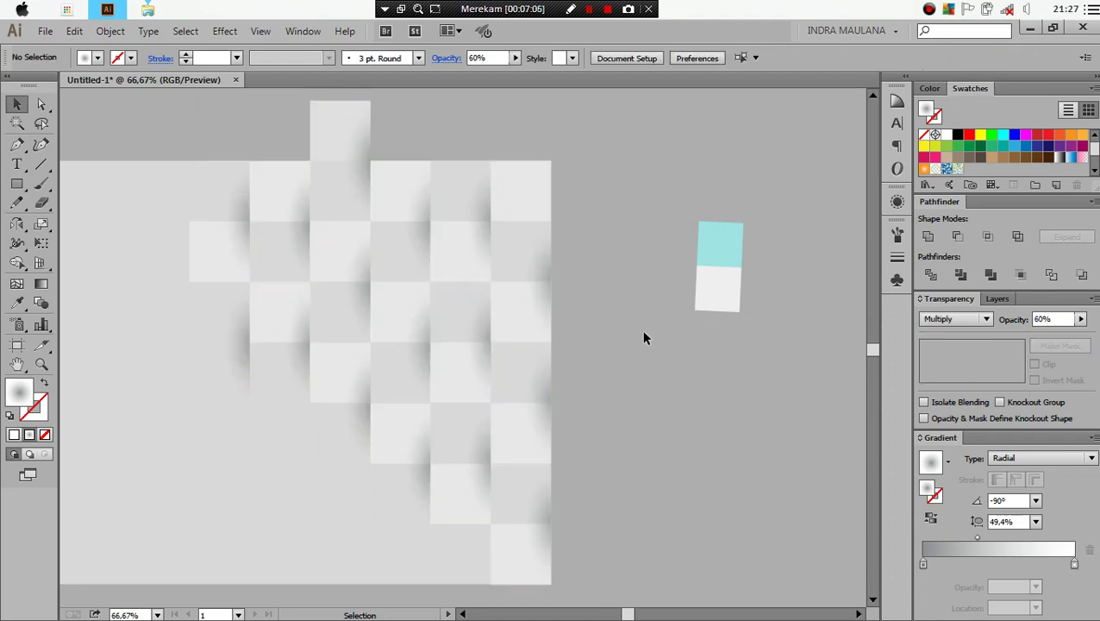
{"action": "key", "text": "ctrl+minus"}
Step: Show the Layers panel and add two square copies to the left with Alt-drag and Ctrl+D
{"action": "left_click_drag", "start_coordinate": [645, 395], "coordinate": [622, 395]}
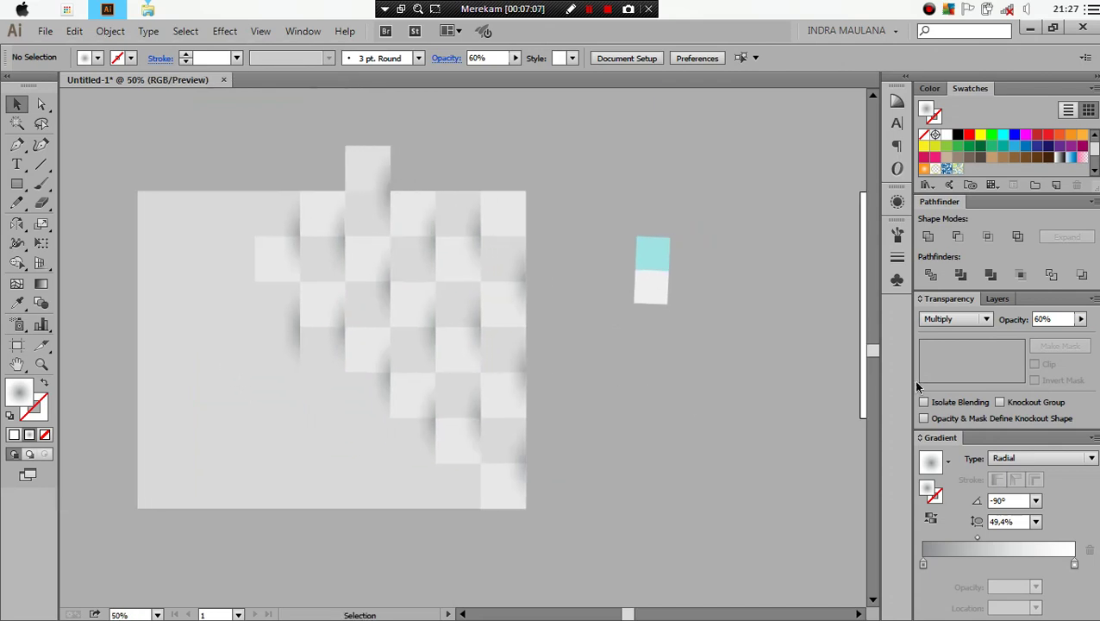
{"action": "left_click", "coordinate": [995, 298]}
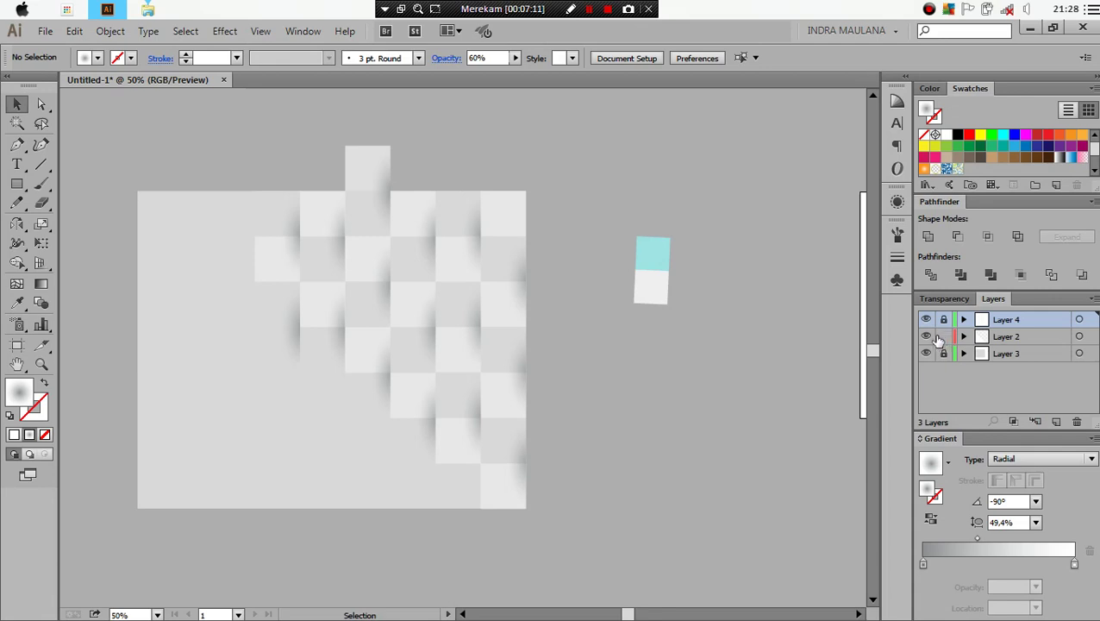
{"action": "scroll", "coordinate": [500, 345], "scroll_direction": "up", "scroll_amount": 1}
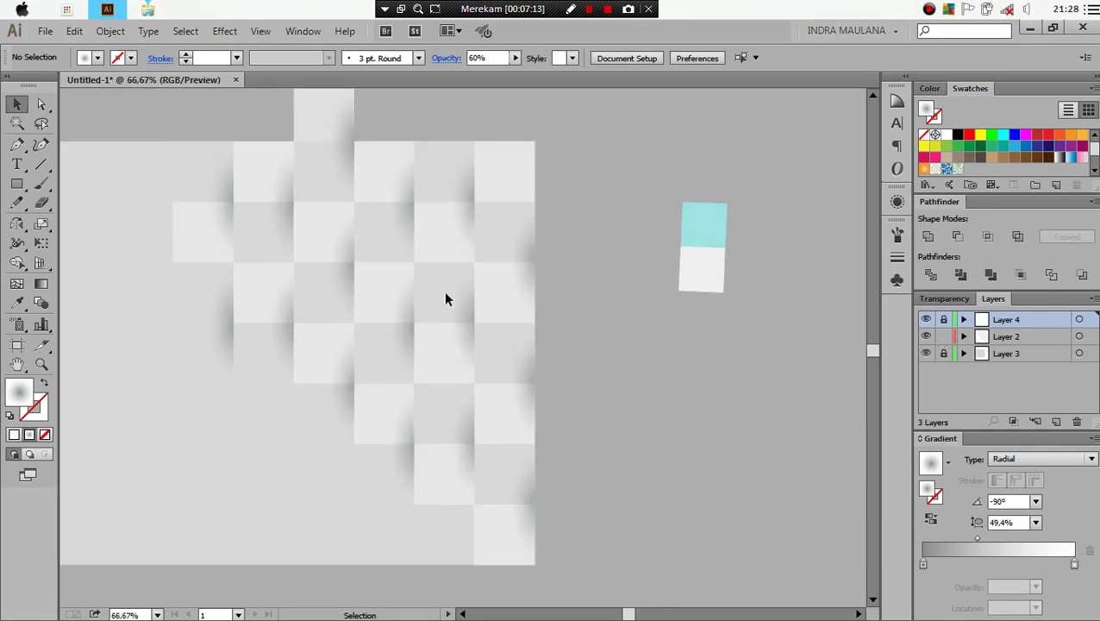
{"action": "left_click_drag", "start_coordinate": [438, 246], "coordinate": [391, 246]}
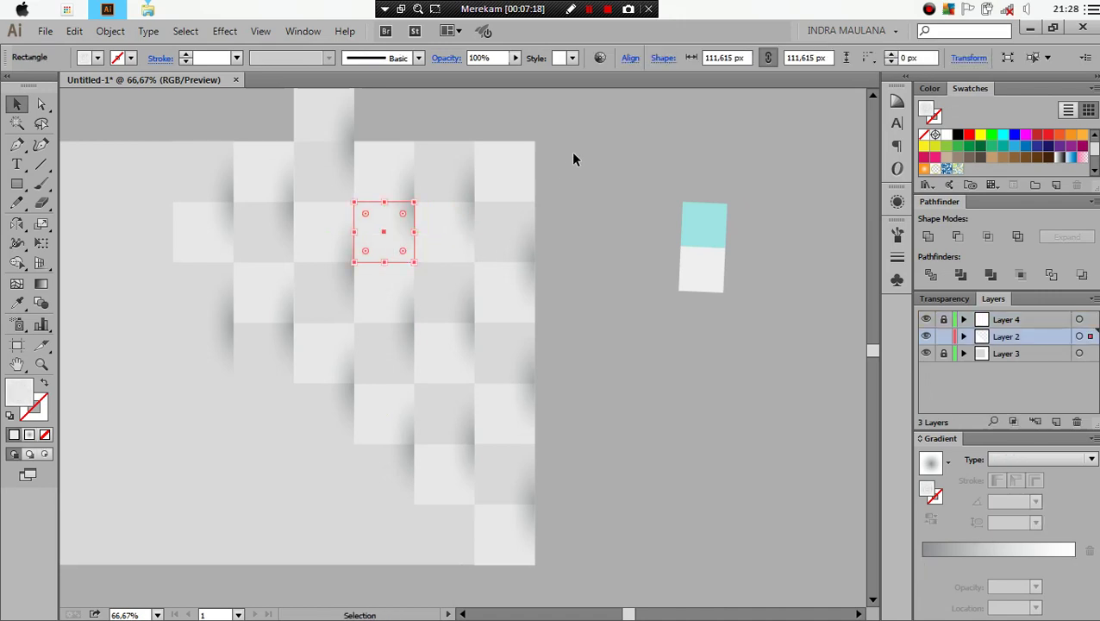
{"action": "key", "text": "ctrl+d"}
{"action": "key", "text": "ctrl+d"}
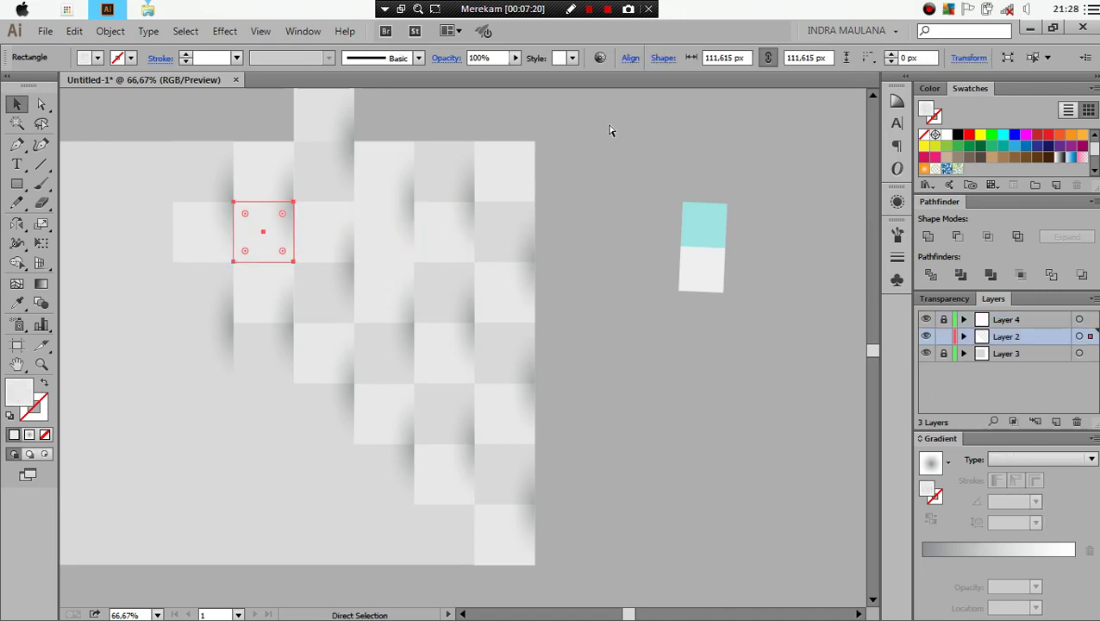
Step: Recolour alternate squares cyan by eyedropping the cyan sample rectangle
{"action": "left_click", "coordinate": [274, 240], "text": "shift"}
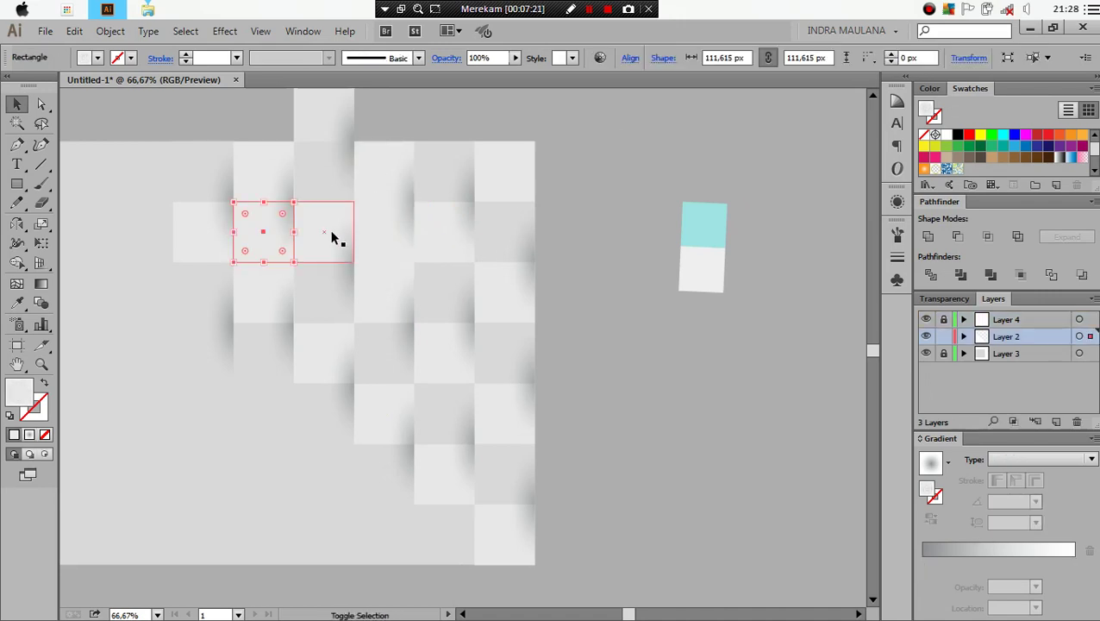
{"action": "left_click", "coordinate": [331, 229], "text": "shift"}
{"action": "left_click", "coordinate": [607, 100]}
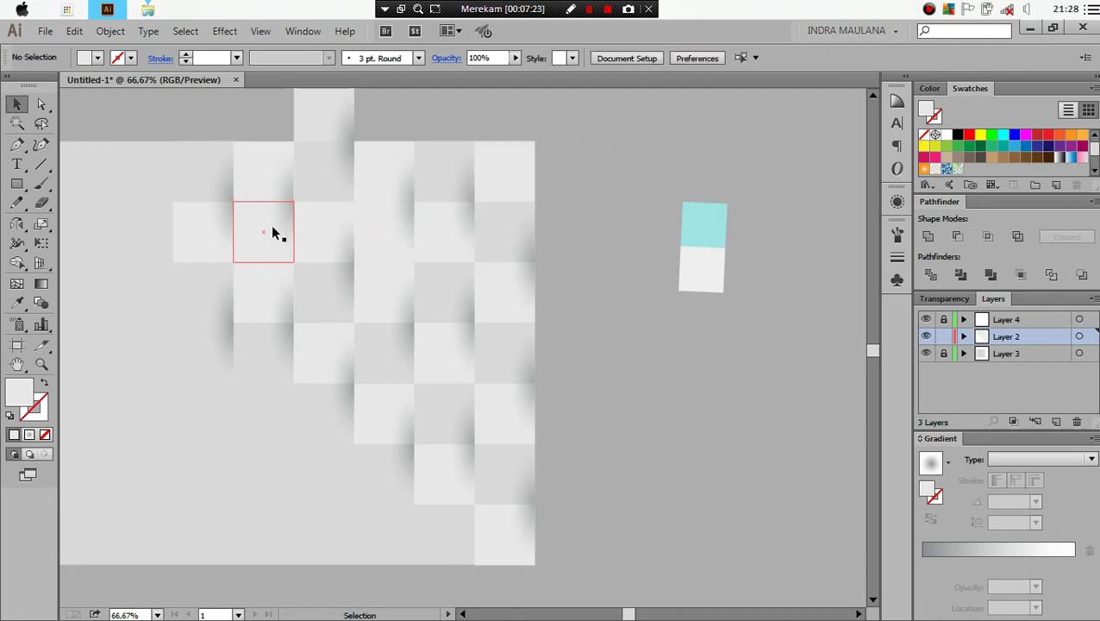
{"action": "left_click", "coordinate": [270, 233]}
{"action": "left_click", "coordinate": [384, 230], "text": "shift"}
{"action": "left_click", "coordinate": [441, 226], "text": "shift"}
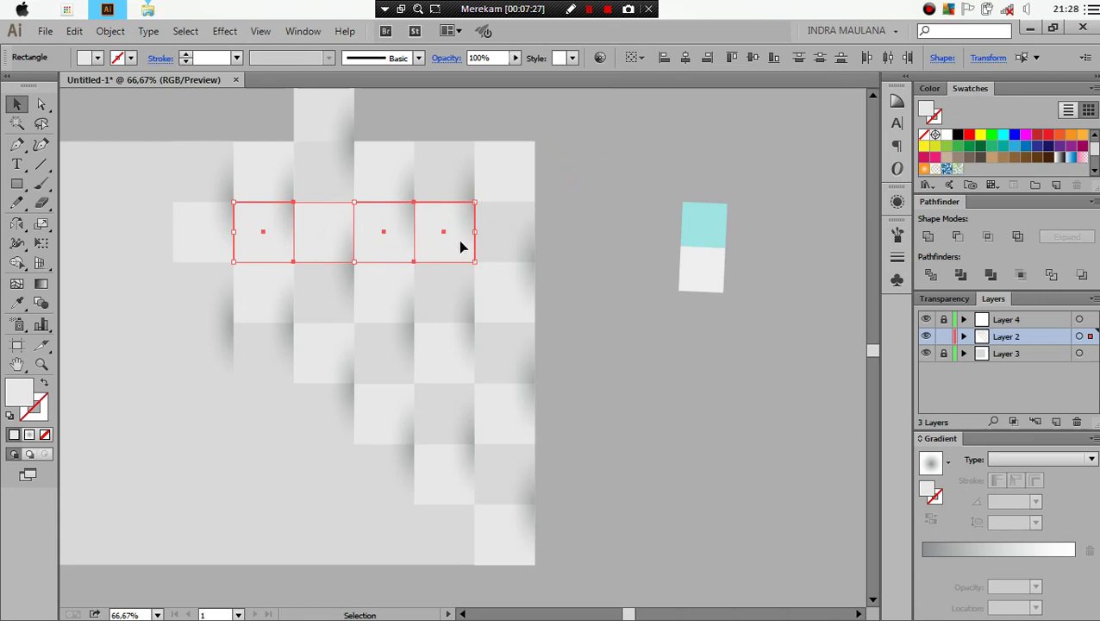
{"action": "key", "text": "i"}
{"action": "left_click", "coordinate": [695, 217]}
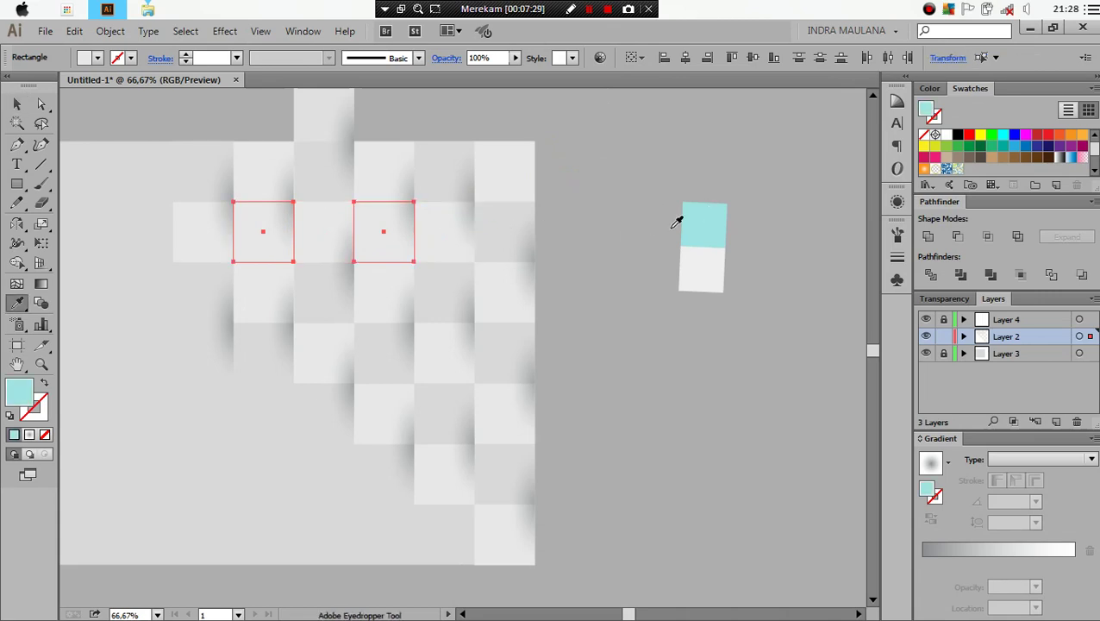
{"action": "left_click", "coordinate": [19, 110]}
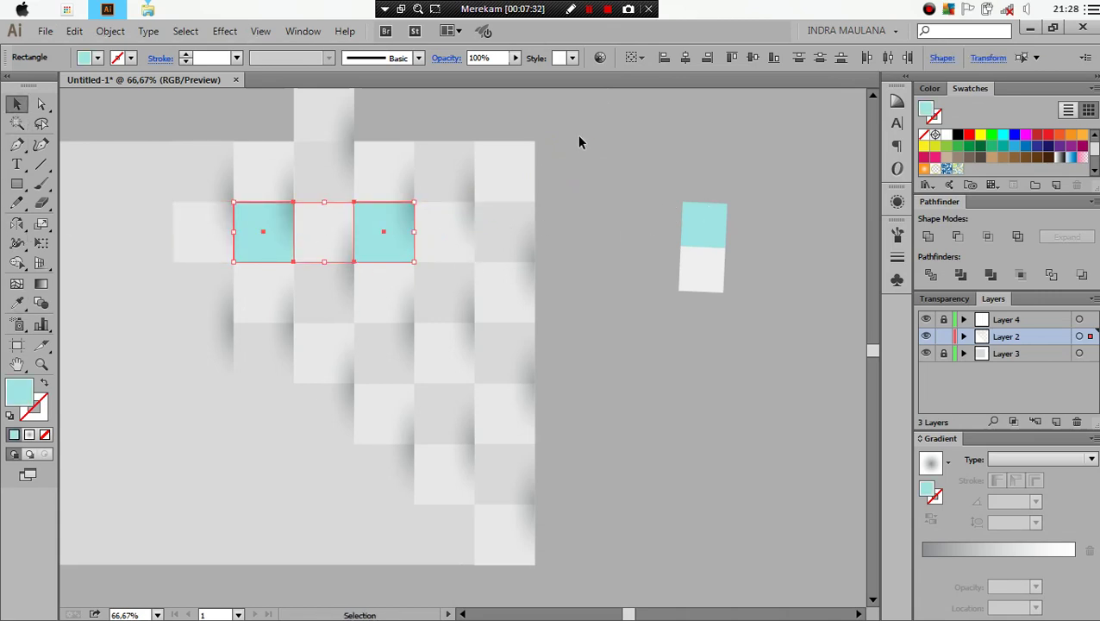
Step: Alt-drag cyan square copies diagonally and upward into neighbouring grid cells
{"action": "left_click", "coordinate": [579, 140]}
{"action": "mouse_move", "coordinate": [388, 233]}
{"action": "left_mouse_down"}
{"action": "mouse_move", "coordinate": [332, 303]}
{"action": "mouse_move", "coordinate": [319, 170]}
{"action": "mouse_move", "coordinate": [448, 183]}
{"action": "mouse_move", "coordinate": [448, 172]}
{"action": "mouse_move", "coordinate": [440, 298]}
{"action": "left_mouse_up"}
{"action": "left_click", "coordinate": [555, 131]}
{"action": "left_click", "coordinate": [482, 110]}
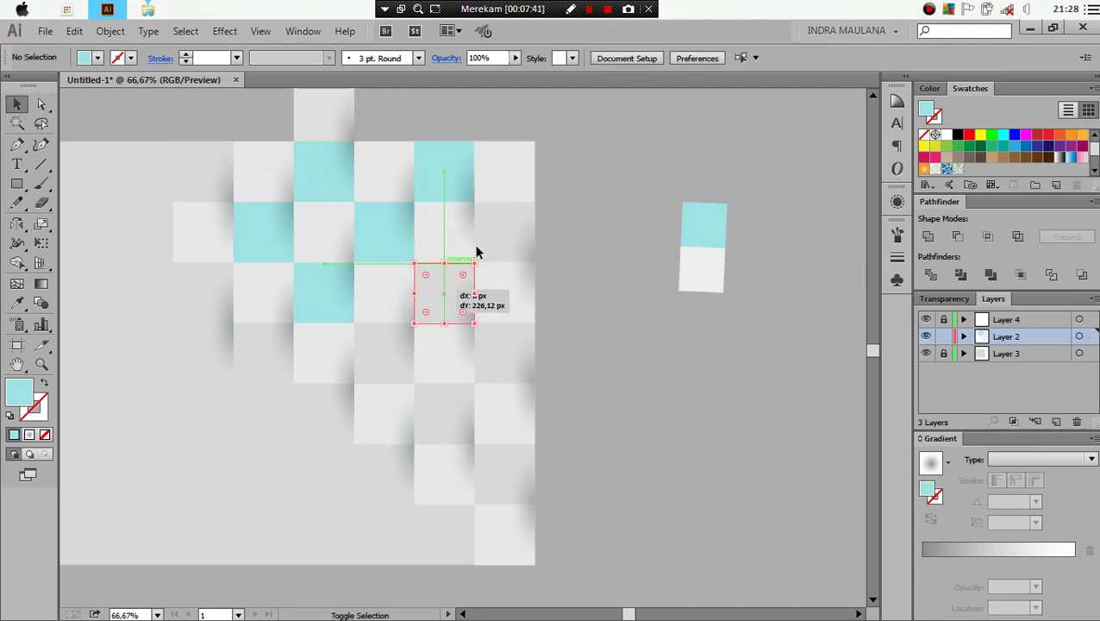
{"action": "mouse_move", "coordinate": [439, 297]}
{"action": "left_mouse_down"}
{"action": "mouse_move", "coordinate": [633, 427]}
{"action": "mouse_move", "coordinate": [376, 361]}
{"action": "left_mouse_up"}
{"action": "left_click", "coordinate": [584, 181]}
{"action": "mouse_move", "coordinate": [376, 371]}
{"action": "left_mouse_down"}
{"action": "mouse_move", "coordinate": [440, 436]}
{"action": "mouse_move", "coordinate": [503, 379]}
{"action": "left_mouse_up"}
{"action": "left_click", "coordinate": [614, 381]}
Step: Confirm the cyan fill and copy a cyan square upward into the grid
{"action": "double_click", "coordinate": [19, 393]}
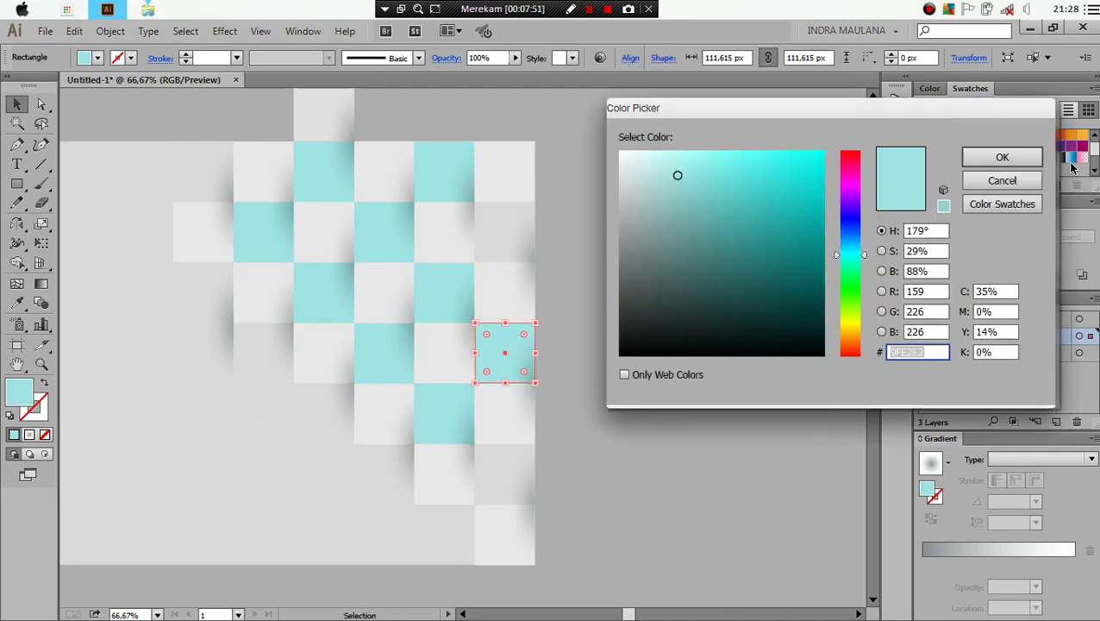
{"action": "left_click", "coordinate": [1018, 158]}
{"action": "left_click", "coordinate": [547, 406]}
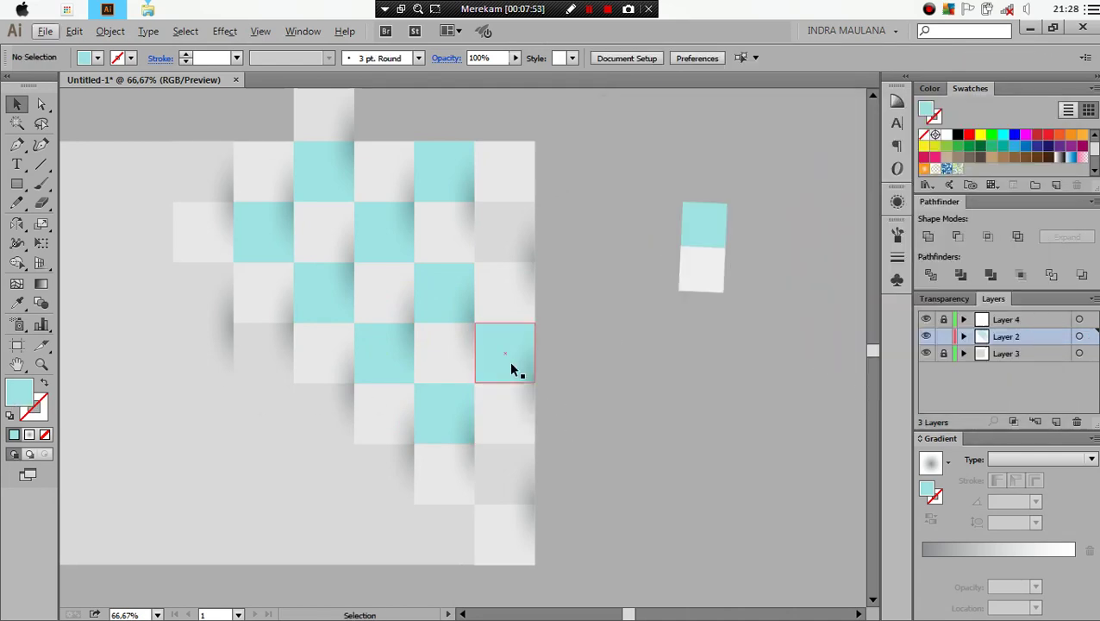
{"action": "left_click_drag", "start_coordinate": [509, 362], "coordinate": [507, 248]}
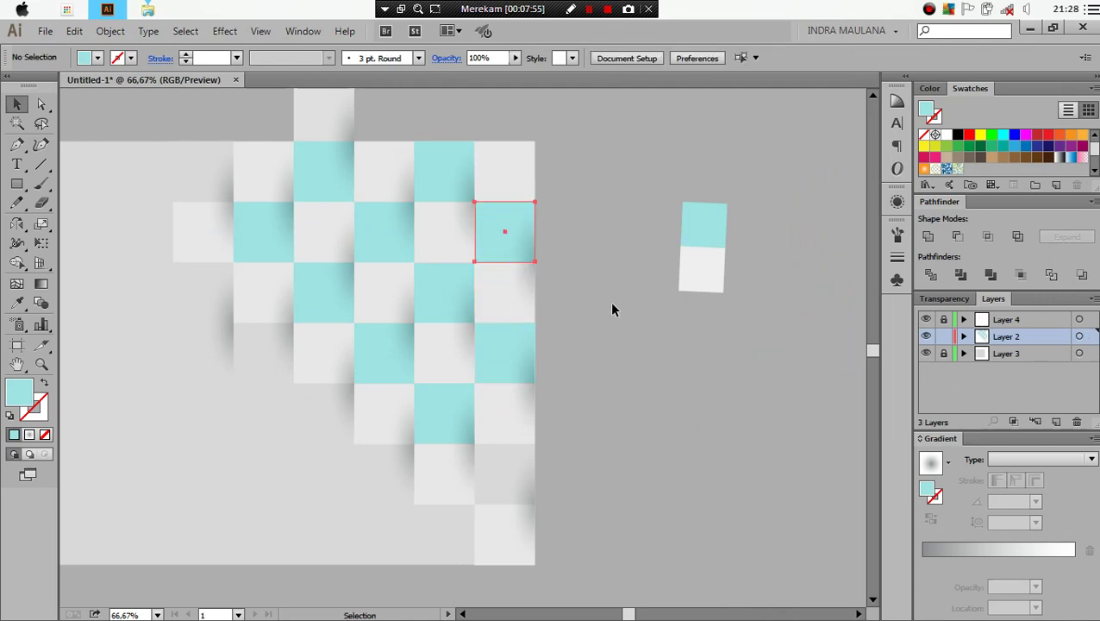
{"action": "scroll", "coordinate": [610, 301], "scroll_direction": "down", "scroll_amount": 3}
{"action": "left_click_drag", "start_coordinate": [494, 151], "coordinate": [489, 402]}
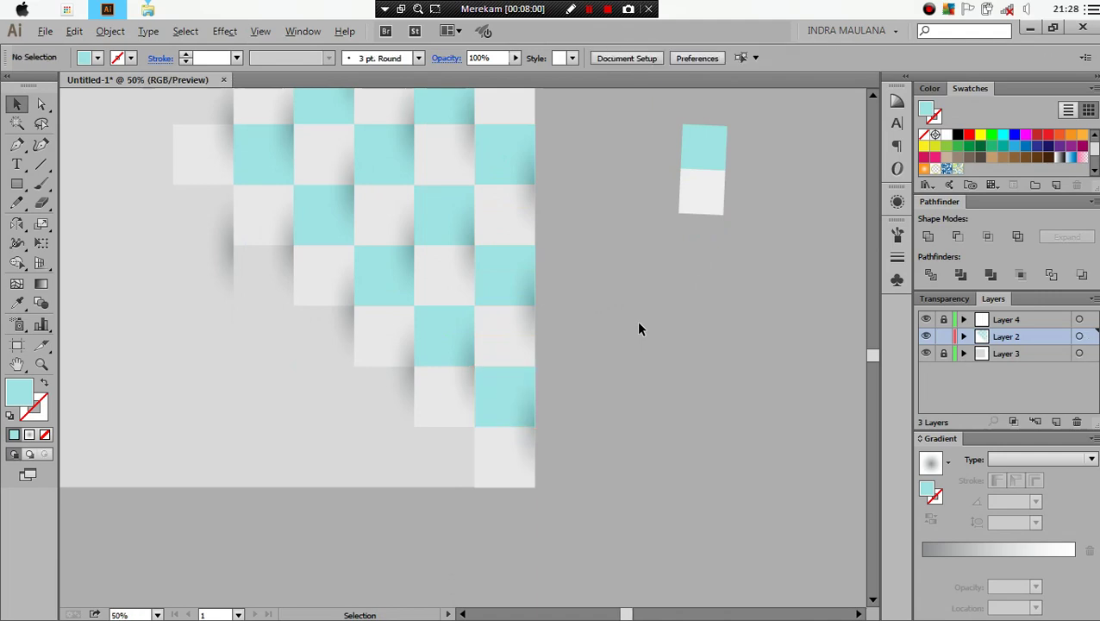
Step: Marquee-select all checkerboard squares and shadows and Group them
{"action": "key", "text": "ctrl+minus"}
{"action": "key", "text": "ctrl+minus"}
{"action": "key", "text": "ctrl+minus"}
{"action": "scroll", "coordinate": [590, 372], "scroll_direction": "up", "scroll_amount": 1}
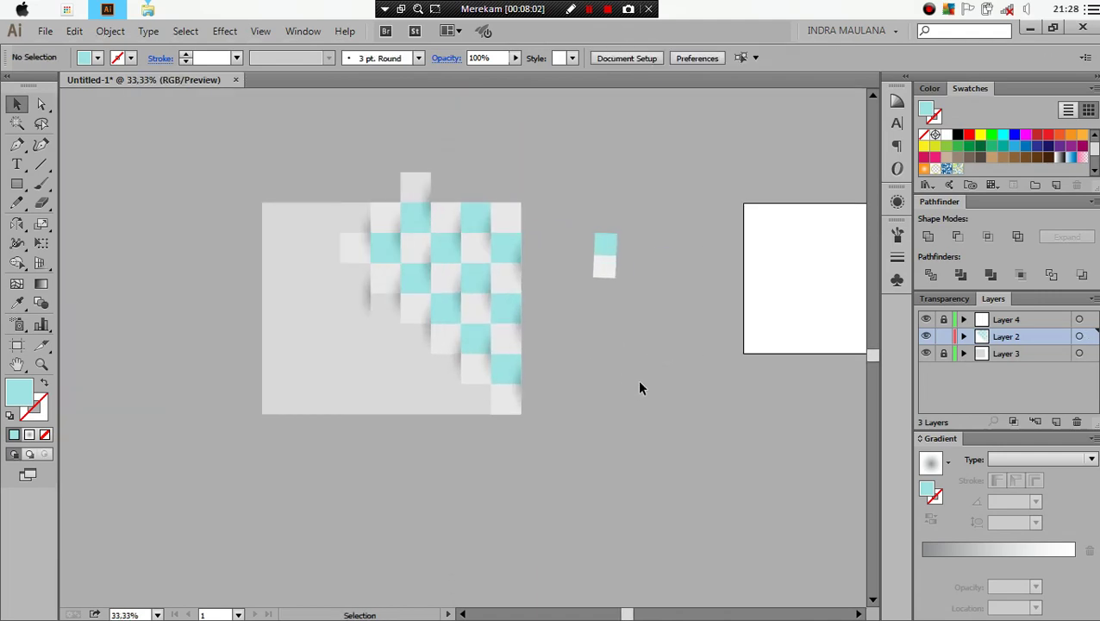
{"action": "left_click_drag", "start_coordinate": [669, 377], "coordinate": [632, 399]}
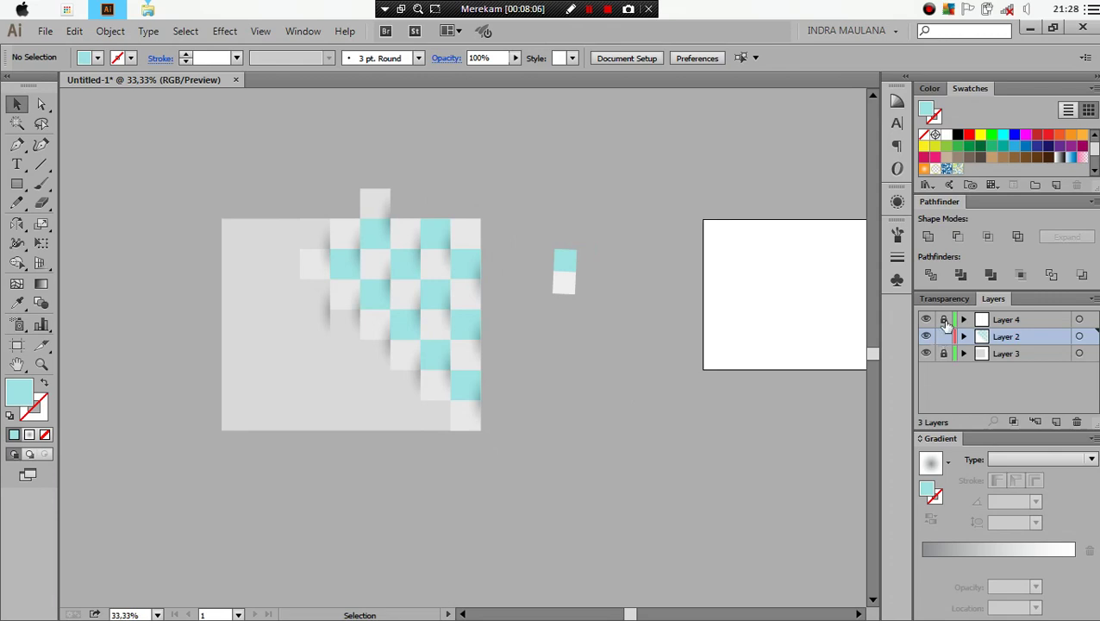
{"action": "scroll", "coordinate": [550, 442], "scroll_direction": "up", "scroll_amount": 1}
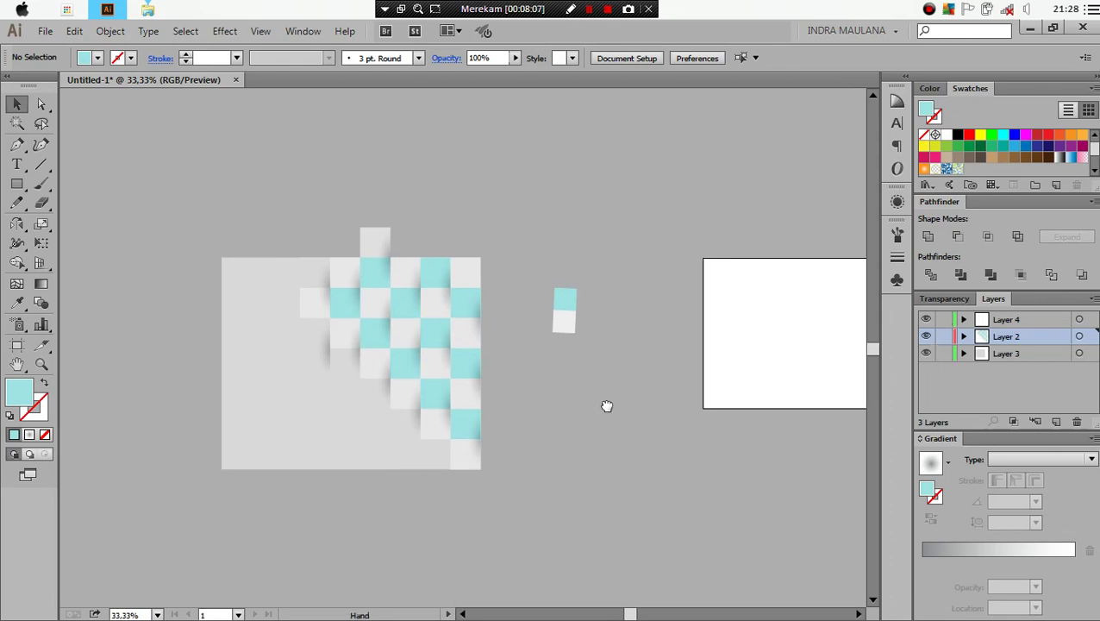
{"action": "scroll", "coordinate": [607, 406], "scroll_direction": "left", "scroll_amount": 2}
{"action": "scroll", "coordinate": [607, 405], "scroll_direction": "down", "scroll_amount": 1}
{"action": "left_click_drag", "start_coordinate": [611, 503], "coordinate": [177, 160]}
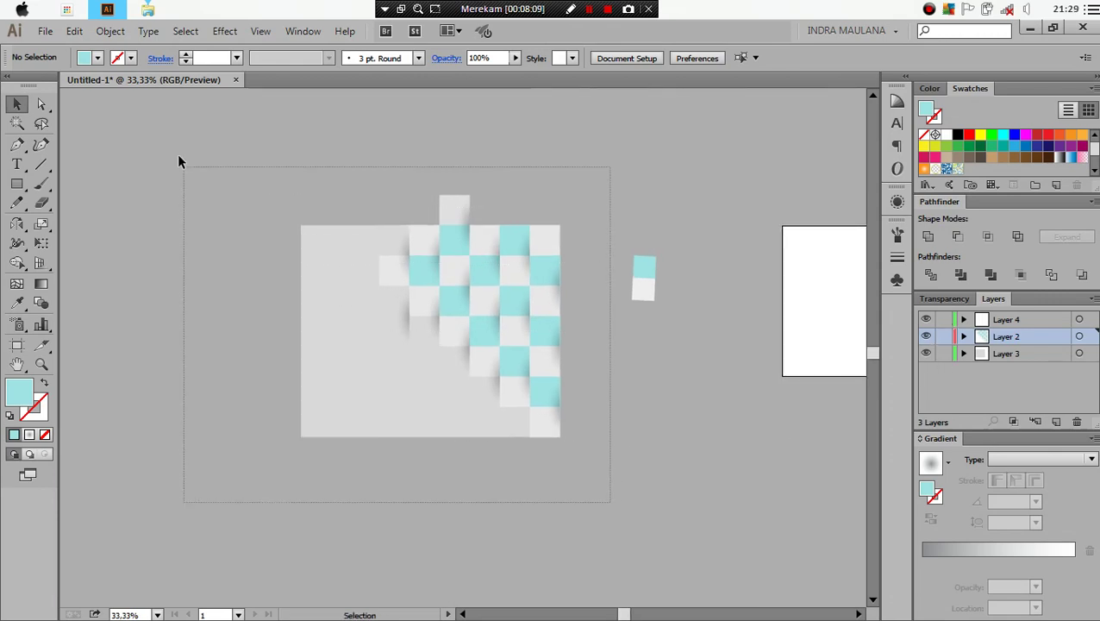
{"action": "scroll", "coordinate": [363, 333], "scroll_direction": "left", "scroll_amount": 2}
{"action": "right_click", "coordinate": [473, 319]}
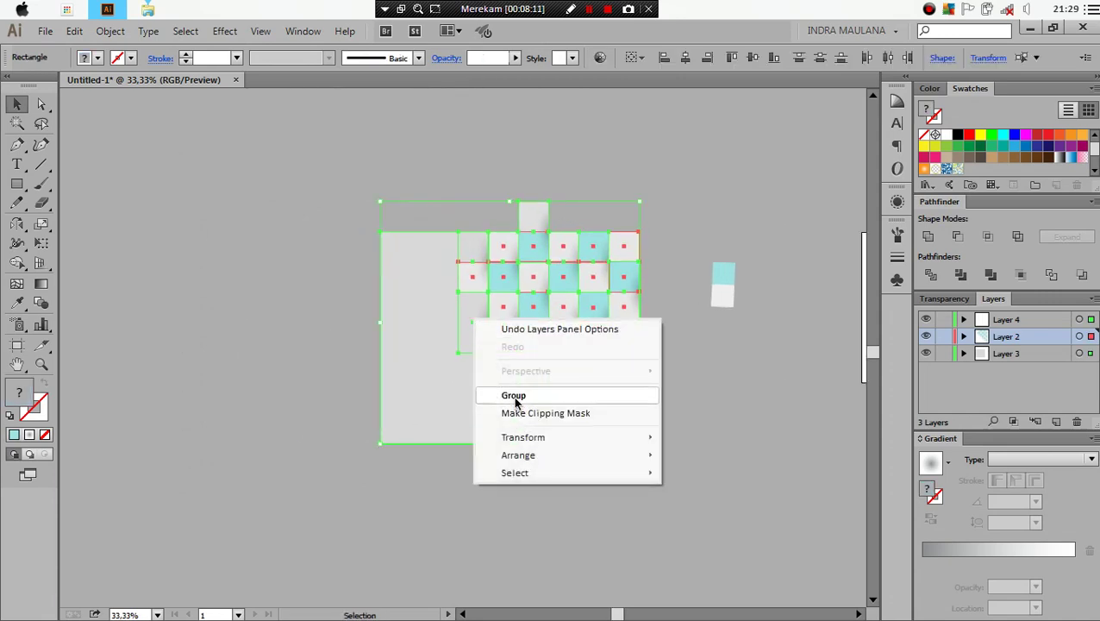
{"action": "left_click", "coordinate": [482, 395]}
{"action": "left_click", "coordinate": [604, 481]}
Step: Briefly pick the Rectangle tool, then return to the Selection tool
{"action": "scroll", "coordinate": [595, 479], "scroll_direction": "right", "scroll_amount": 3}
{"action": "left_click", "coordinate": [16, 183]}
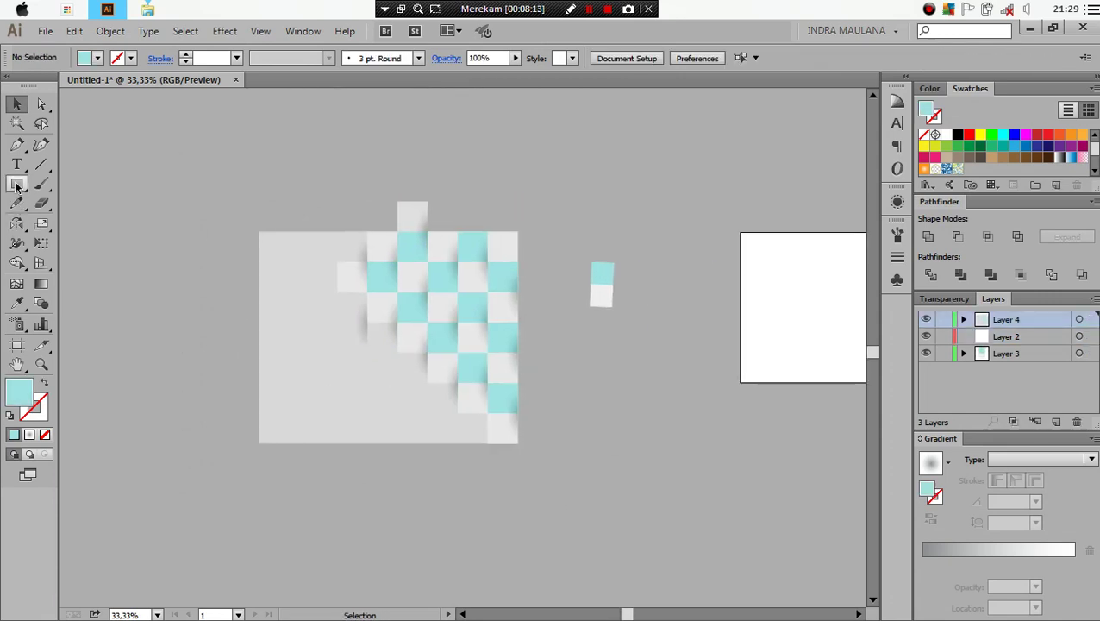
{"action": "left_click", "coordinate": [16, 103]}
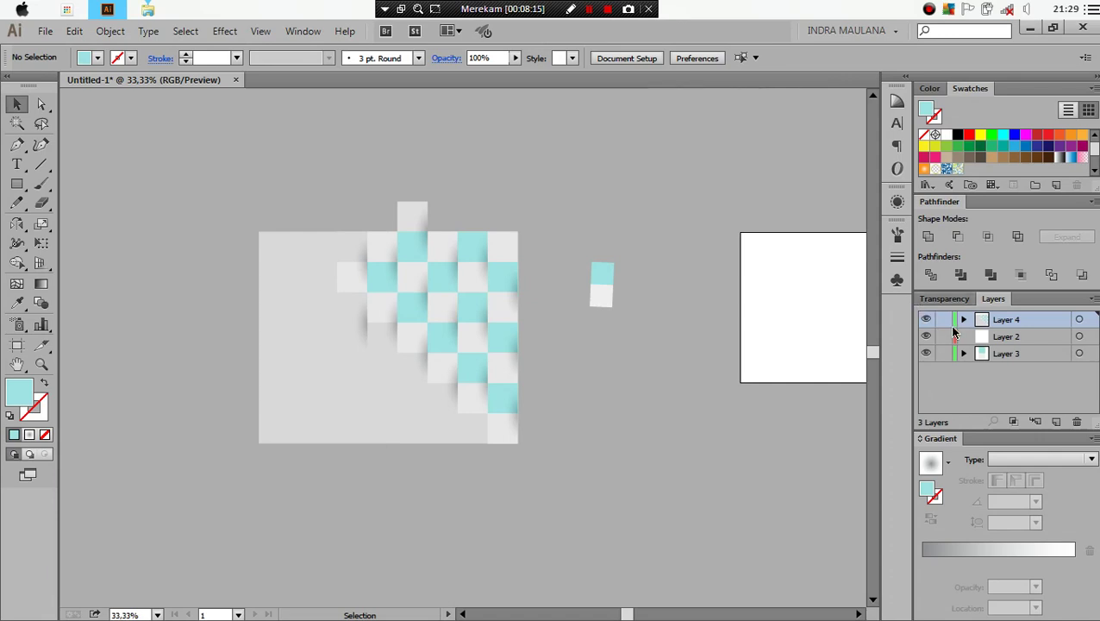
Step: Draw a rectangle over the upper part of the checkerboard
{"action": "left_click", "coordinate": [16, 184]}
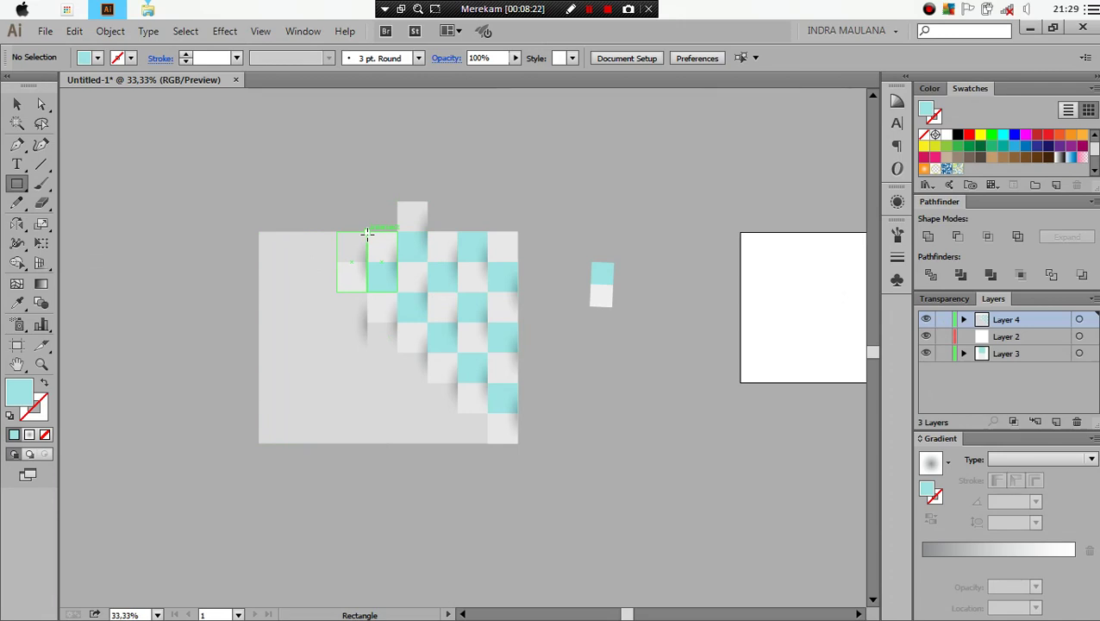
{"action": "left_click_drag", "start_coordinate": [367, 233], "coordinate": [518, 318]}
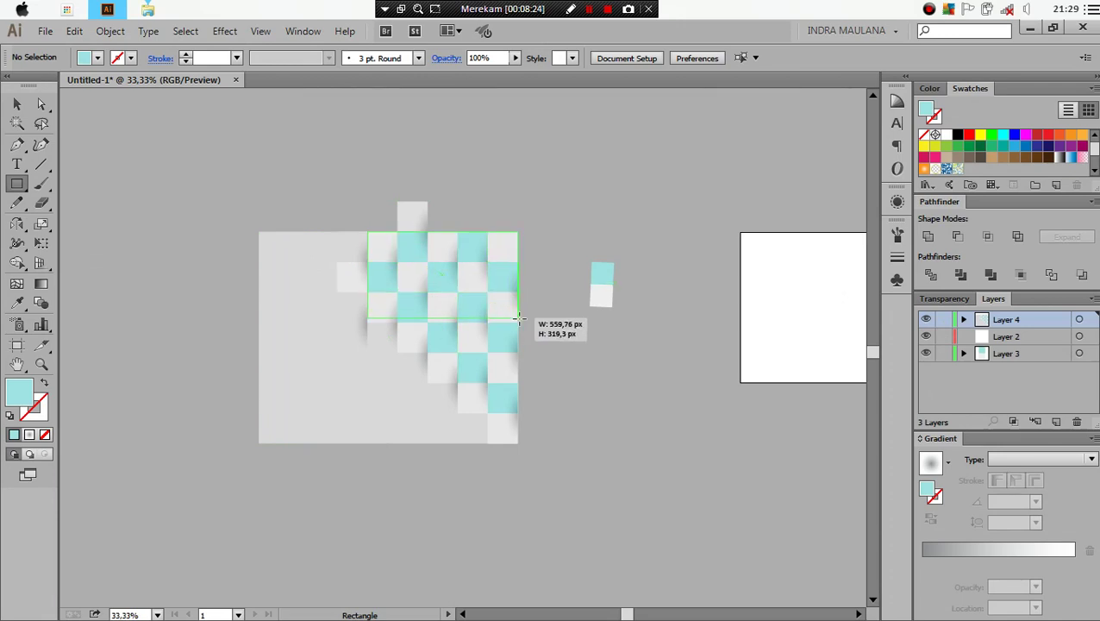
{"action": "left_click_drag", "start_coordinate": [519, 319], "coordinate": [518, 322]}
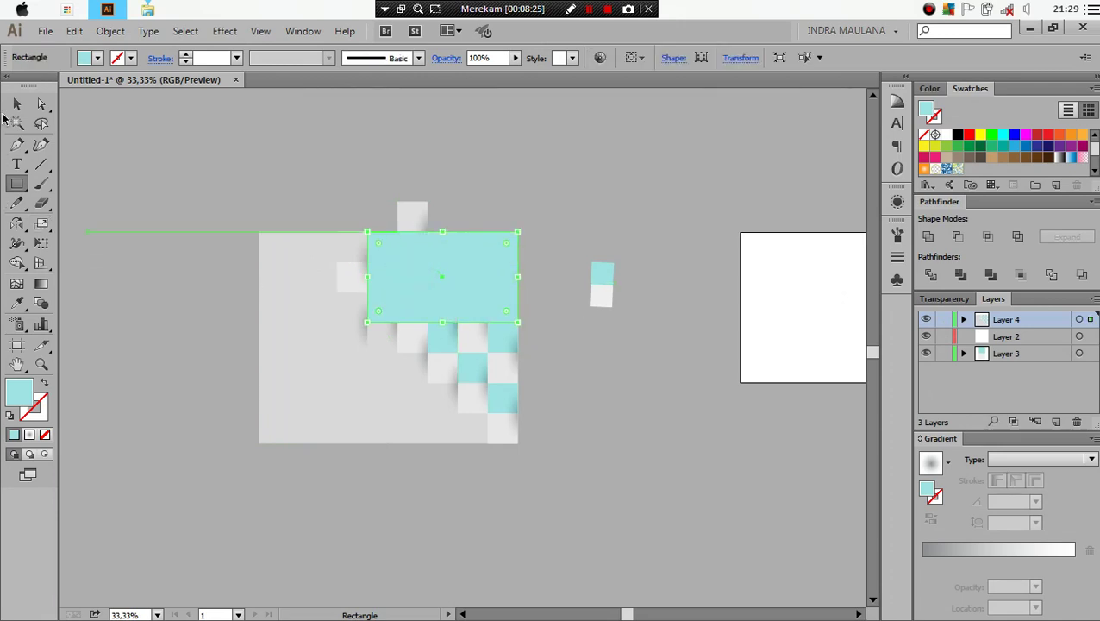
{"action": "key", "text": "v"}
Step: Try red then black fill, then swap fill and stroke so the rectangle is unfilled
{"action": "left_click", "coordinate": [969, 135]}
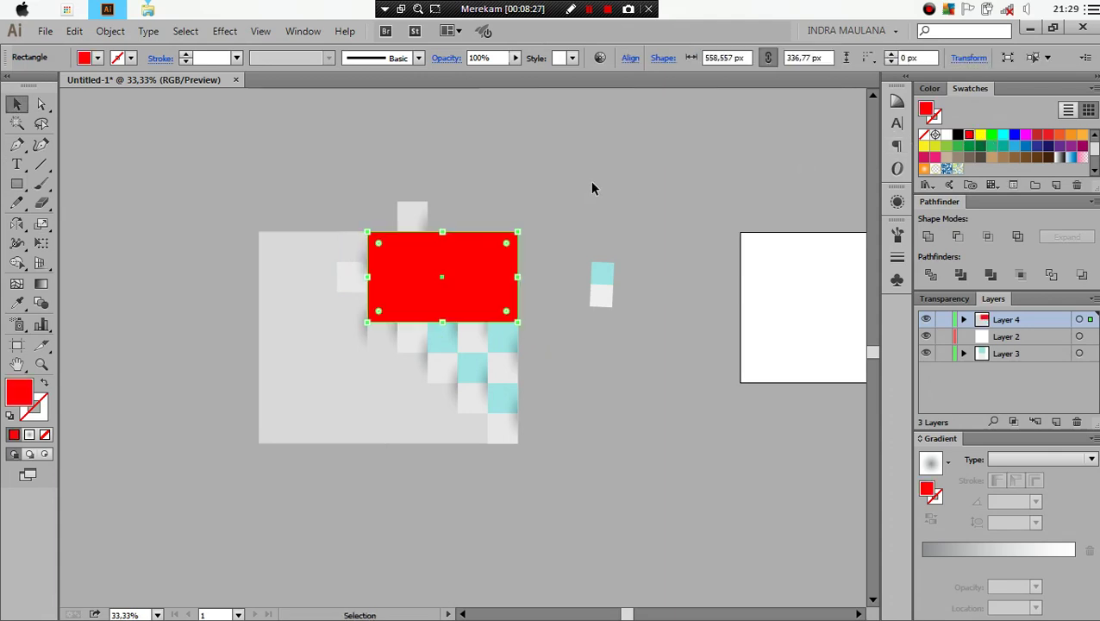
{"action": "key", "text": "ctrl+plus"}
{"action": "key", "text": "ctrl+plus"}
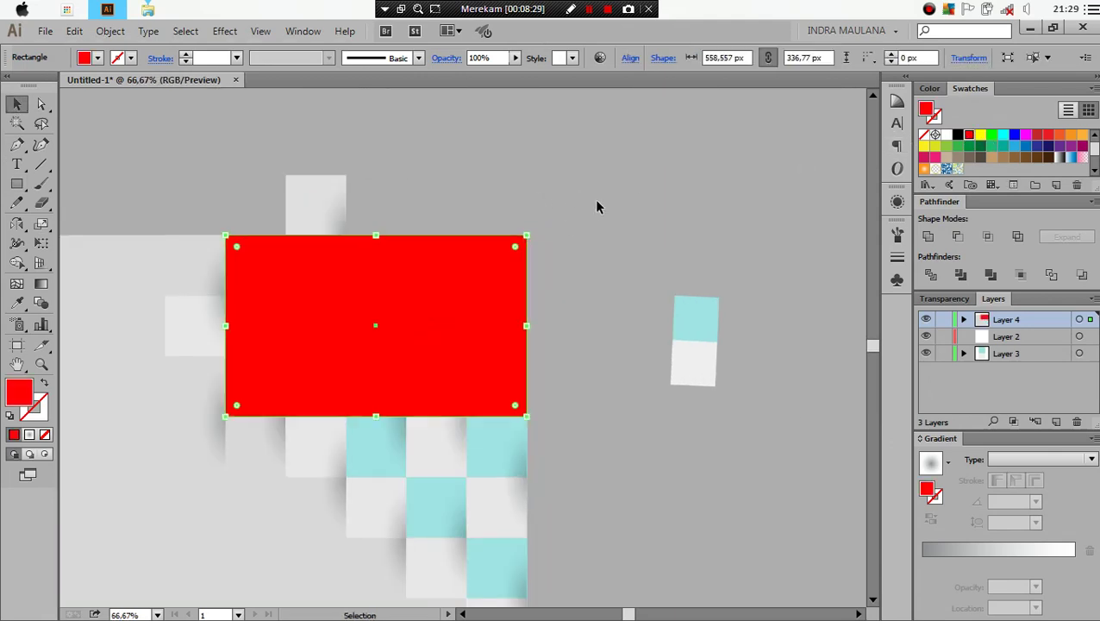
{"action": "left_click_drag", "start_coordinate": [594, 198], "coordinate": [608, 213]}
{"action": "left_click_drag", "start_coordinate": [618, 307], "coordinate": [622, 256]}
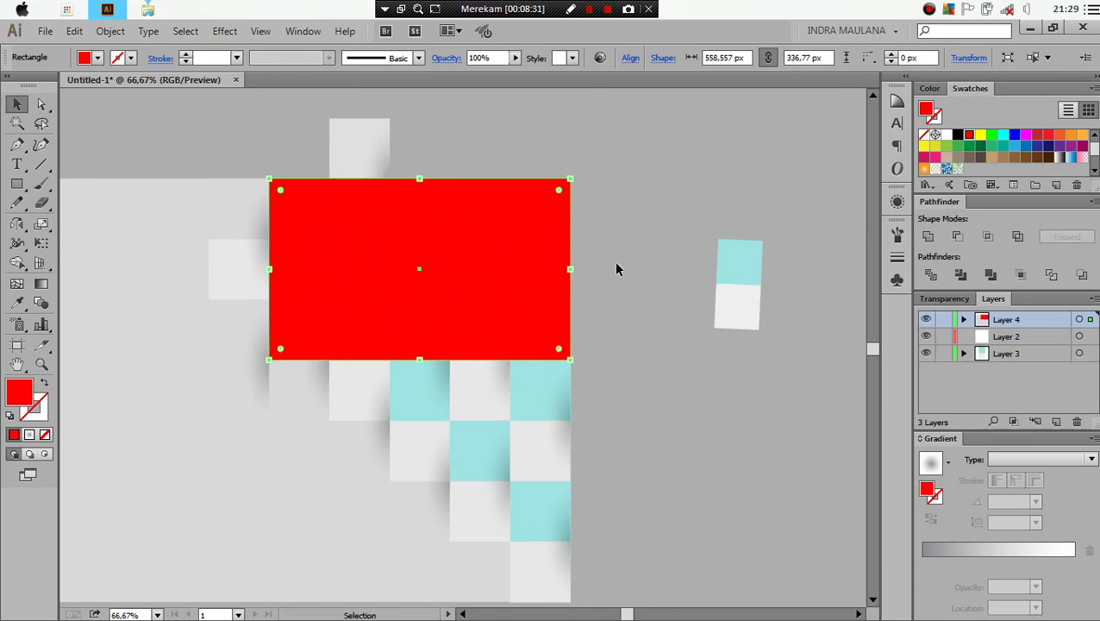
{"action": "left_click", "coordinate": [957, 135]}
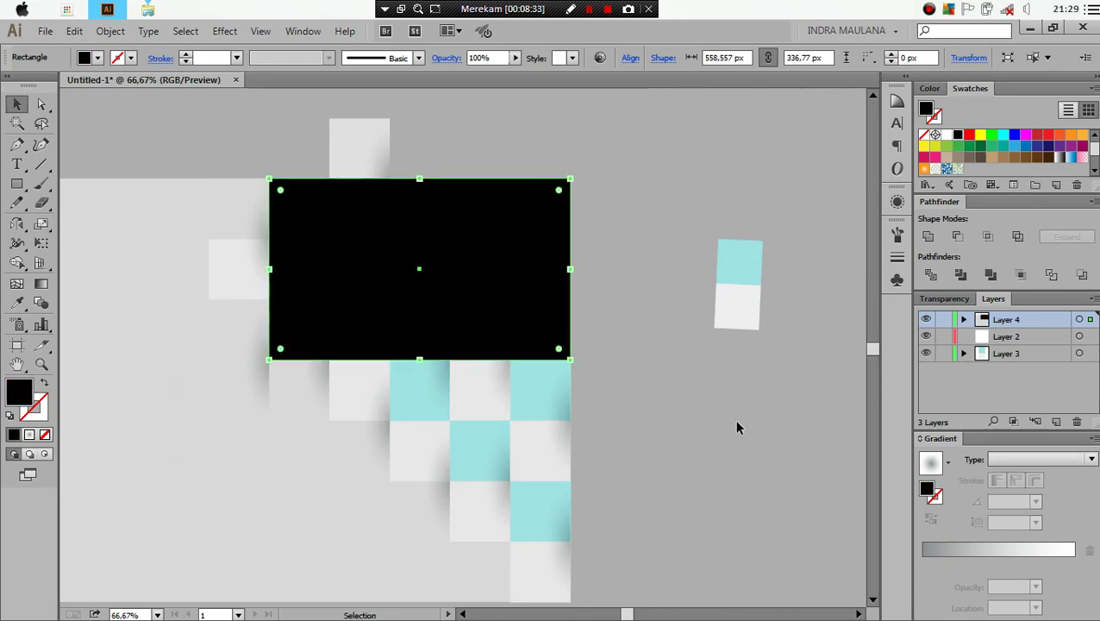
{"action": "key", "text": "shift+x"}
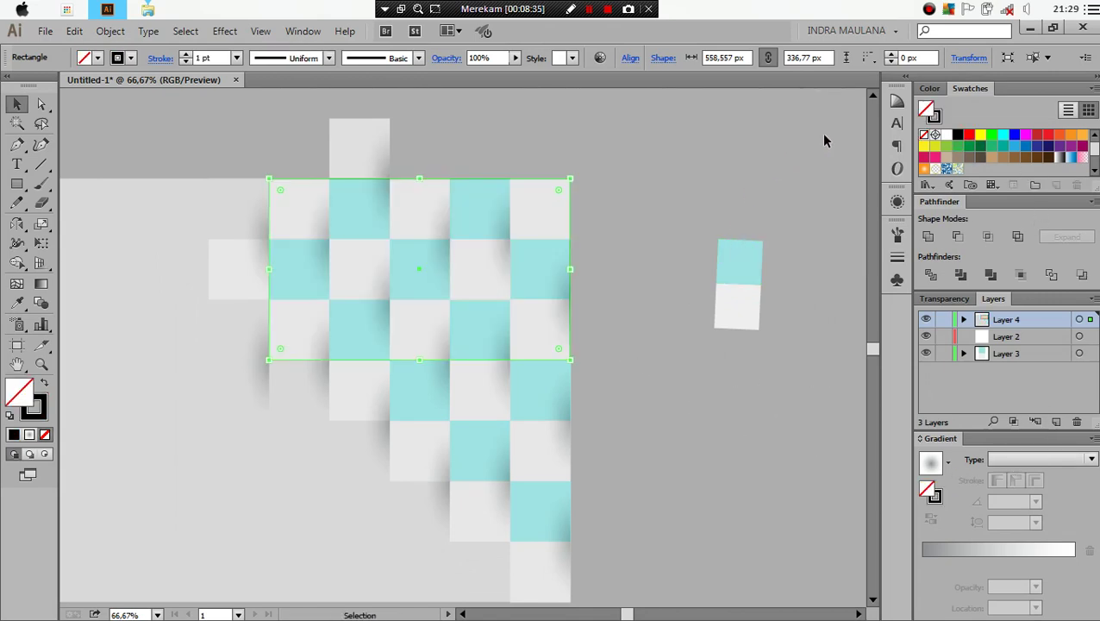
{"action": "key", "text": "ctrl+z"}
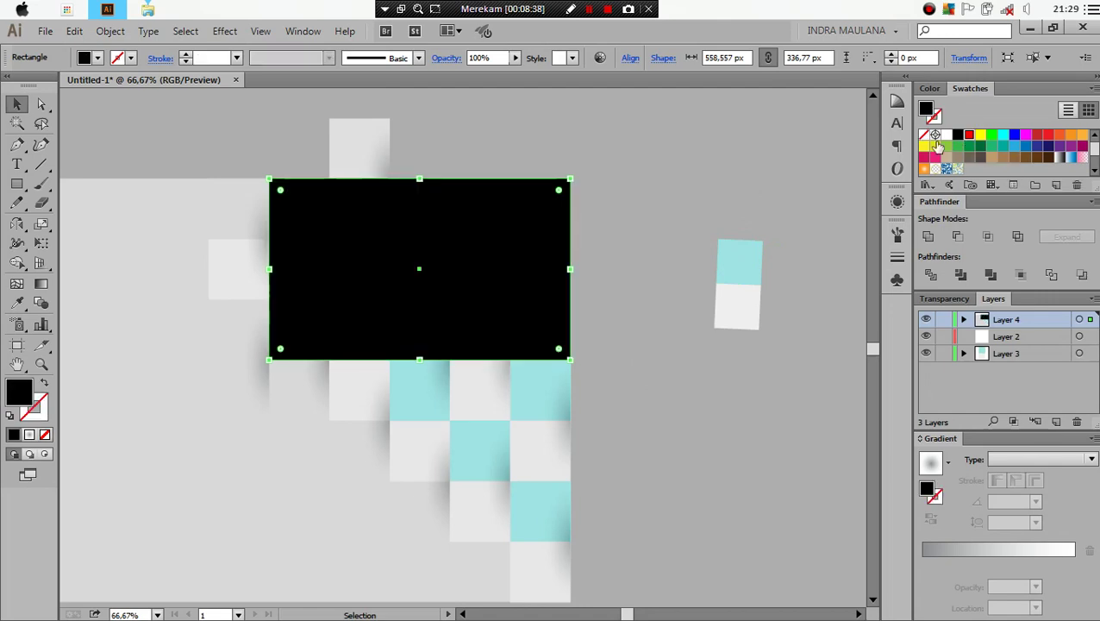
{"action": "key", "text": "ctrl+z"}
{"action": "key", "text": "ctrl+z"}
{"action": "left_click", "coordinate": [676, 175]}
{"action": "key", "text": "ctrl+minus"}
{"action": "key", "text": "ctrl+a"}
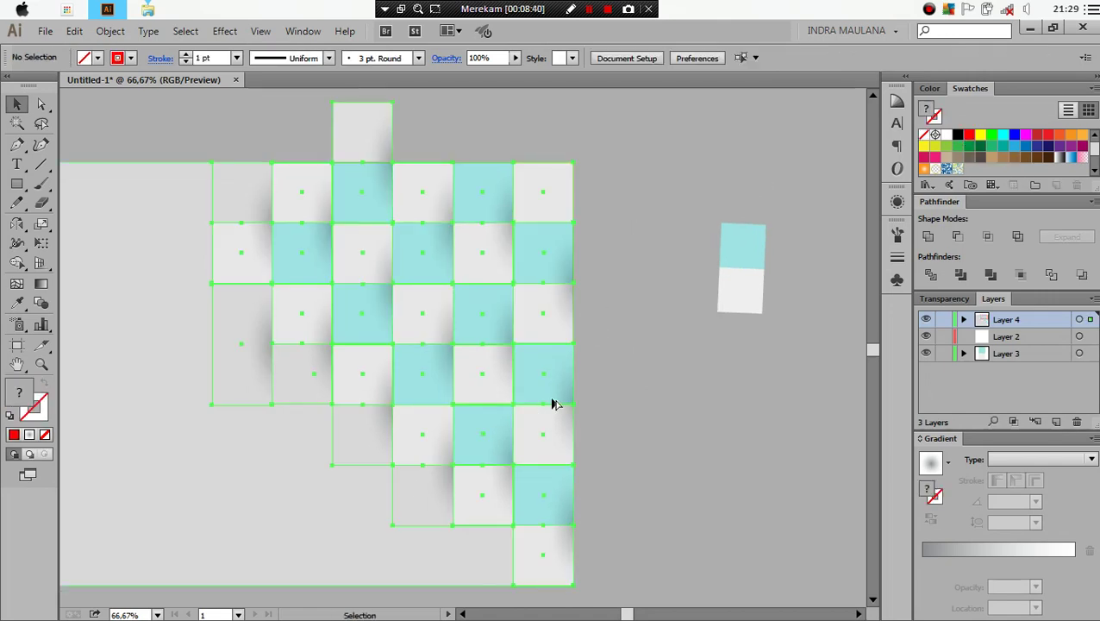
Step: Rotate the checkerboard about 17° and move it to cover the frame rectangle
{"action": "left_click_drag", "start_coordinate": [574, 168], "coordinate": [635, 235]}
{"action": "key", "text": "ctrl+plus"}
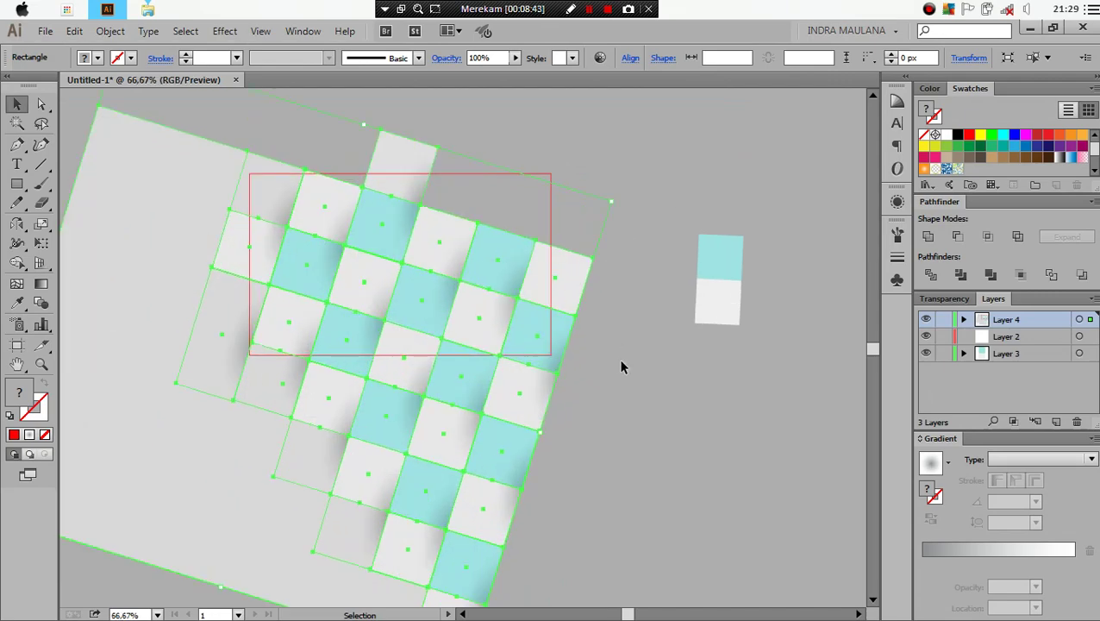
{"action": "left_click", "coordinate": [619, 359]}
{"action": "key", "text": "ctrl+a"}
{"action": "left_click_drag", "start_coordinate": [471, 463], "coordinate": [506, 413]}
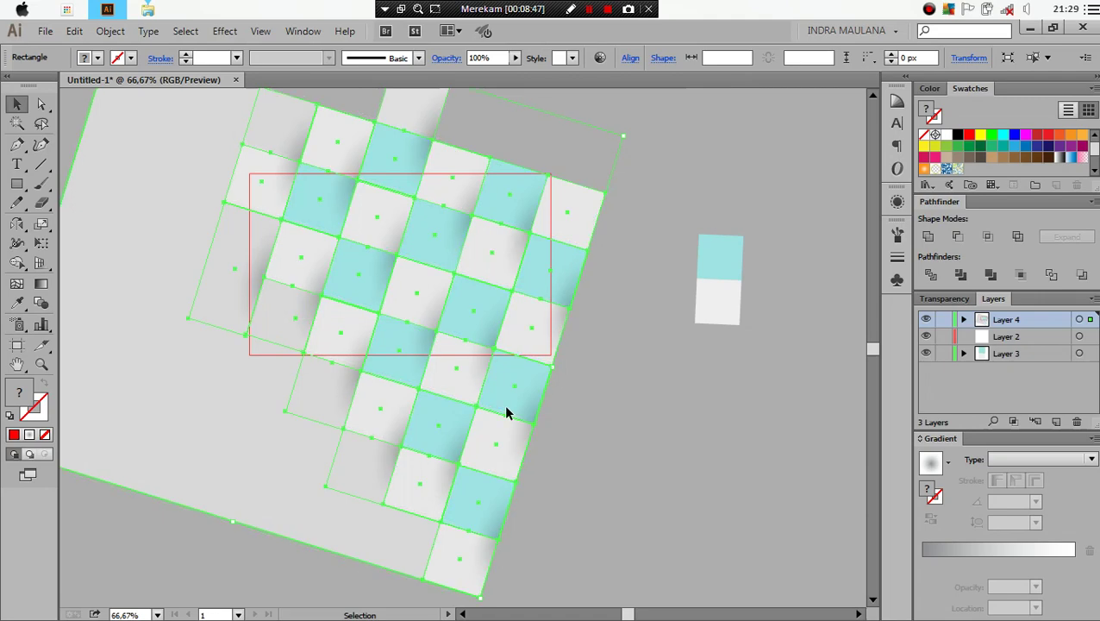
{"action": "left_click", "coordinate": [641, 425]}
{"action": "key", "text": "ctrl+minus"}
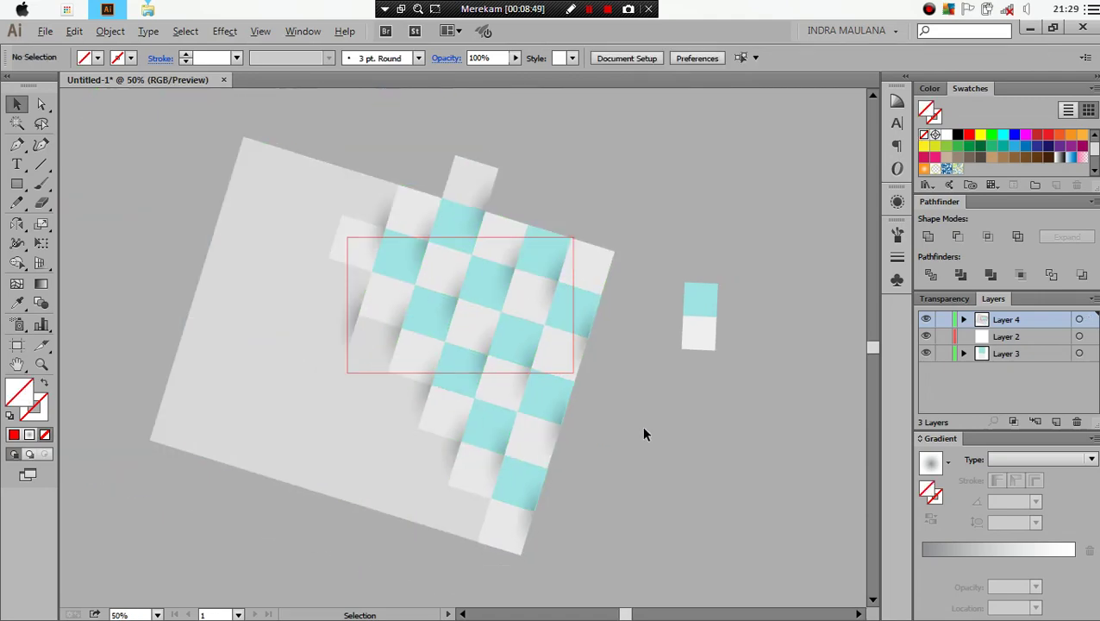
Step: Select the checkerboard with the frame and apply Make Clipping Mask
{"action": "left_click_drag", "start_coordinate": [643, 491], "coordinate": [260, 179]}
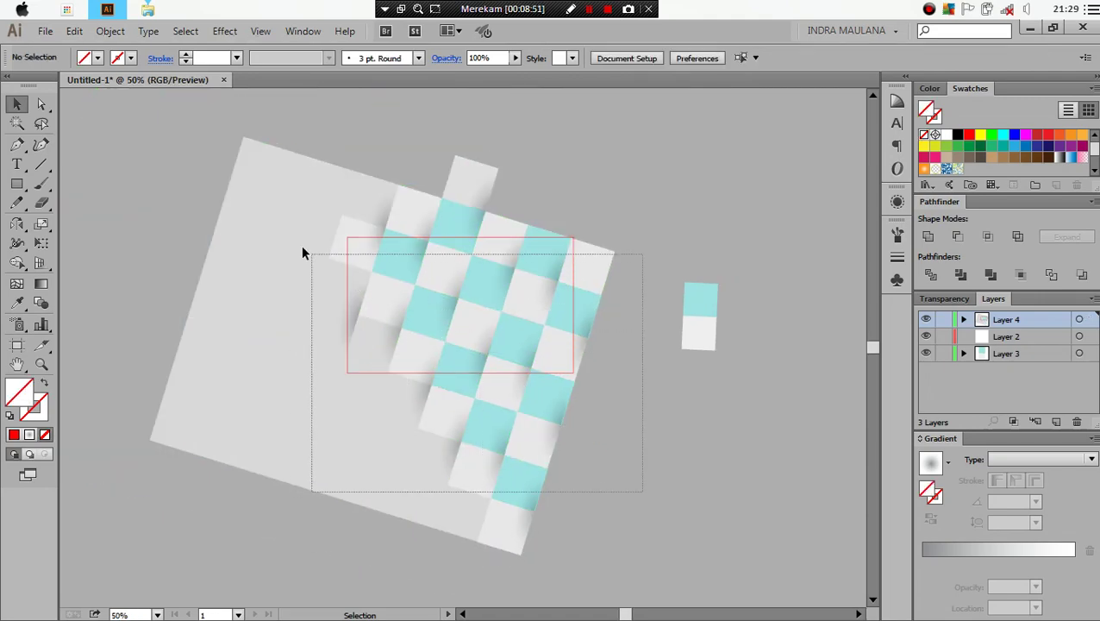
{"action": "right_click", "coordinate": [525, 257]}
{"action": "left_click", "coordinate": [569, 353]}
{"action": "left_click", "coordinate": [592, 413]}
{"action": "key", "text": "ctrl+plus"}
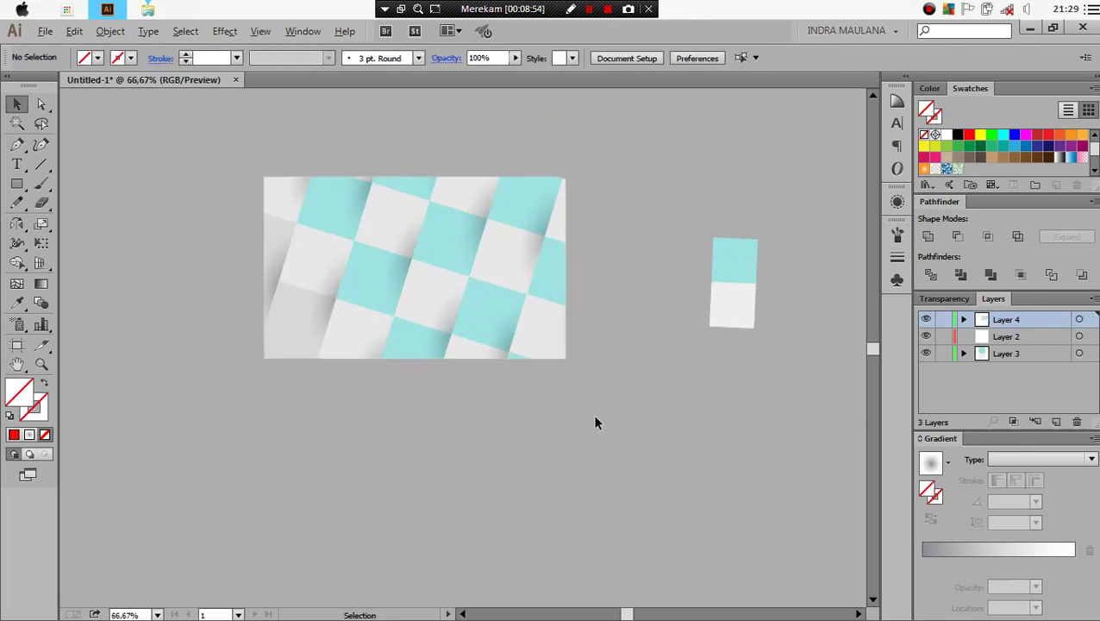
Step: Pen-draw a closed four-point wedge over the lower diagonal part of the panel
{"action": "left_click_drag", "start_coordinate": [539, 430], "coordinate": [497, 435]}
{"action": "key", "text": "ctrl+plus"}
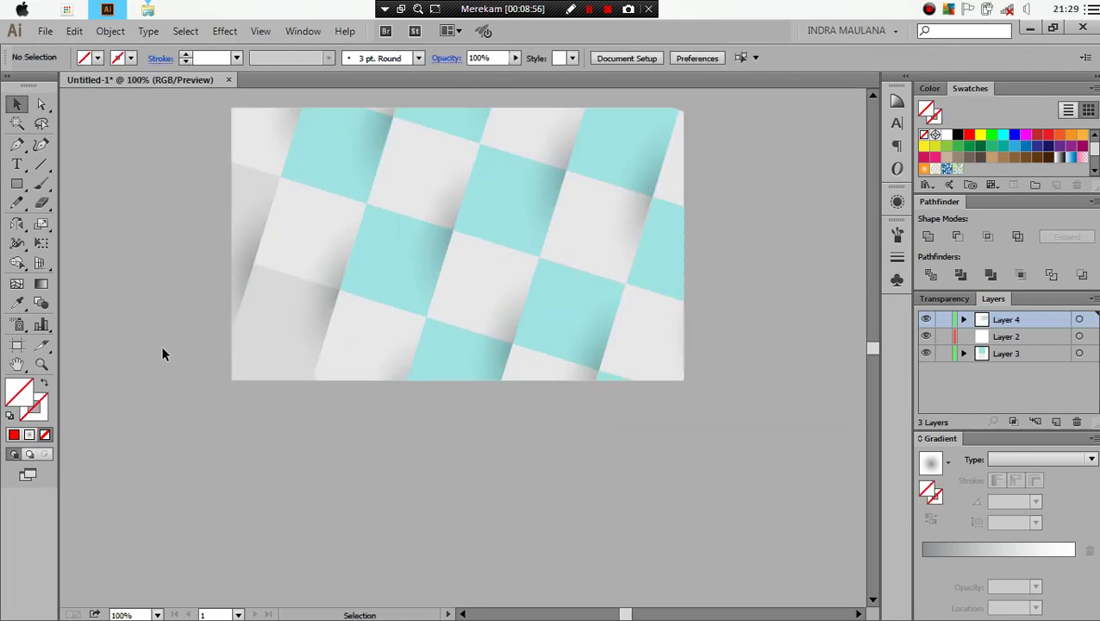
{"action": "left_click_drag", "start_coordinate": [162, 351], "coordinate": [136, 405]}
{"action": "left_click_drag", "start_coordinate": [385, 562], "coordinate": [381, 490]}
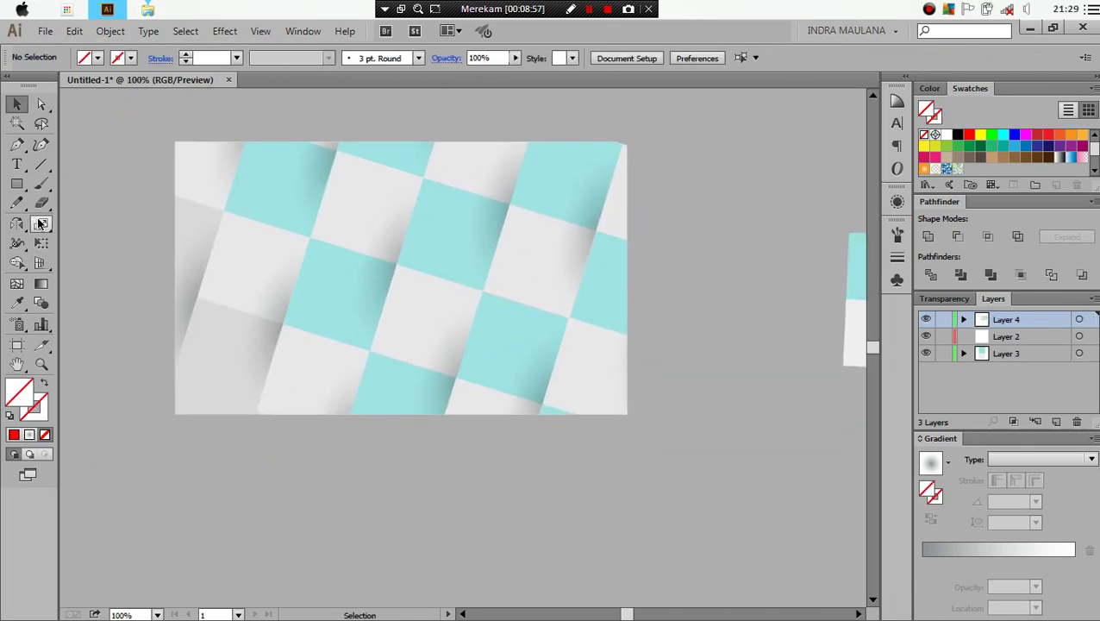
{"action": "left_click", "coordinate": [18, 146]}
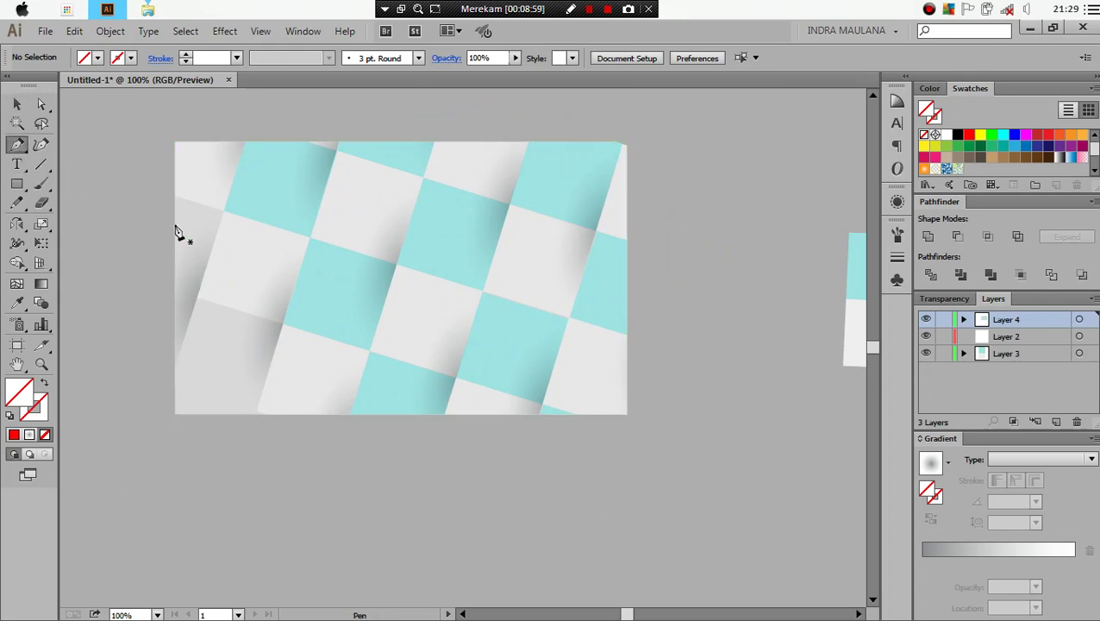
{"action": "left_click", "coordinate": [175, 196]}
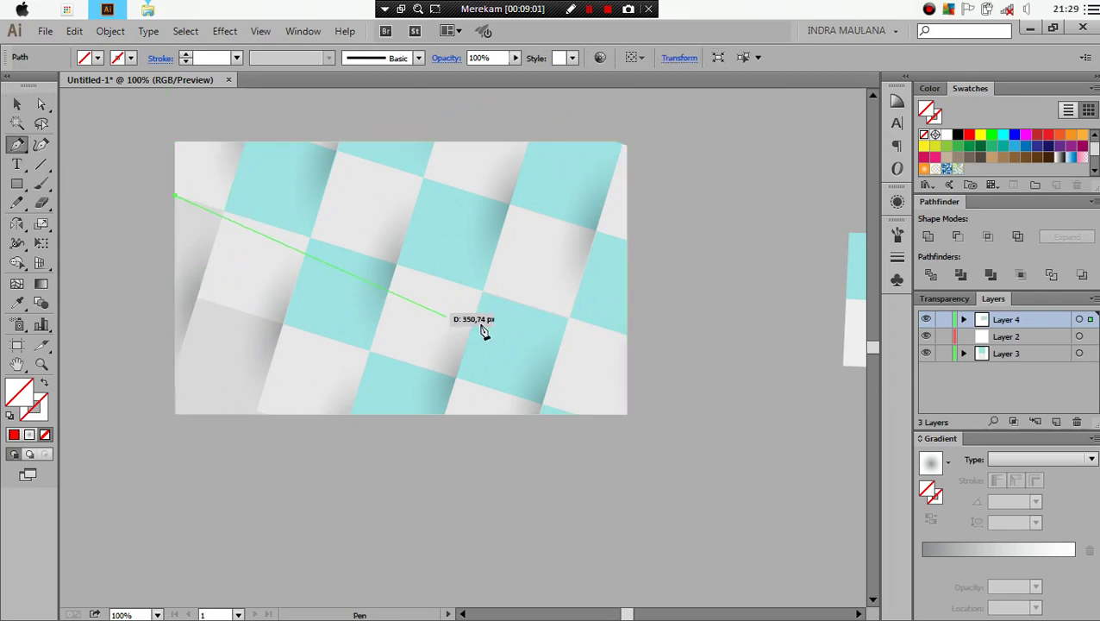
{"action": "left_click", "coordinate": [628, 334]}
{"action": "left_click", "coordinate": [626, 414]}
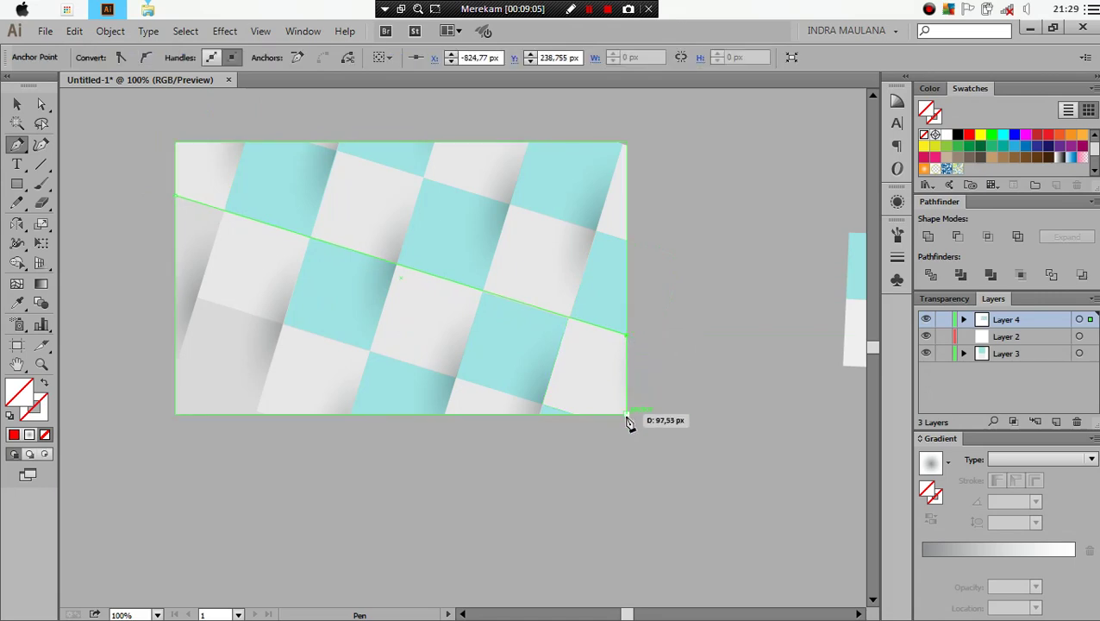
{"action": "left_click", "coordinate": [176, 413]}
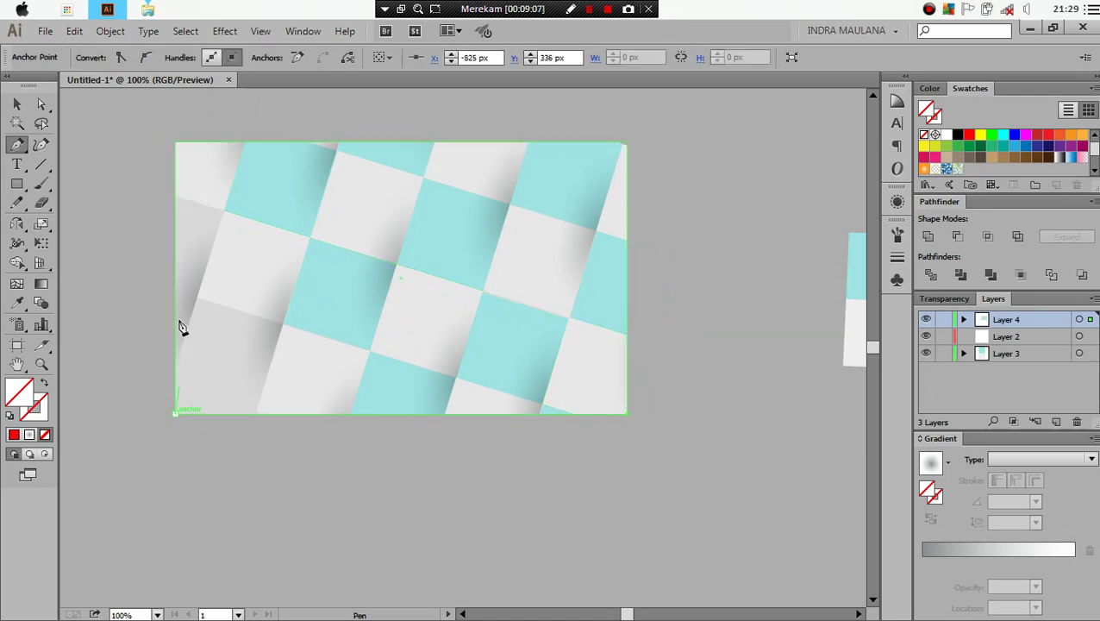
{"action": "left_click", "coordinate": [175, 197]}
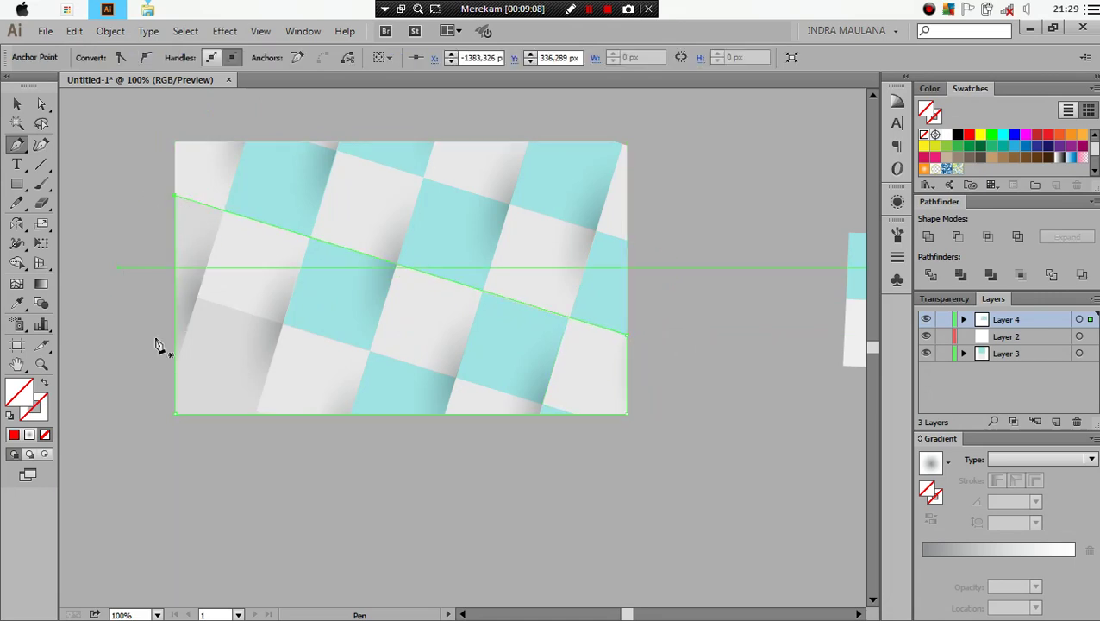
Step: Fill the wedge black and set its blend mode to Soft Light
{"action": "left_click", "coordinate": [958, 135]}
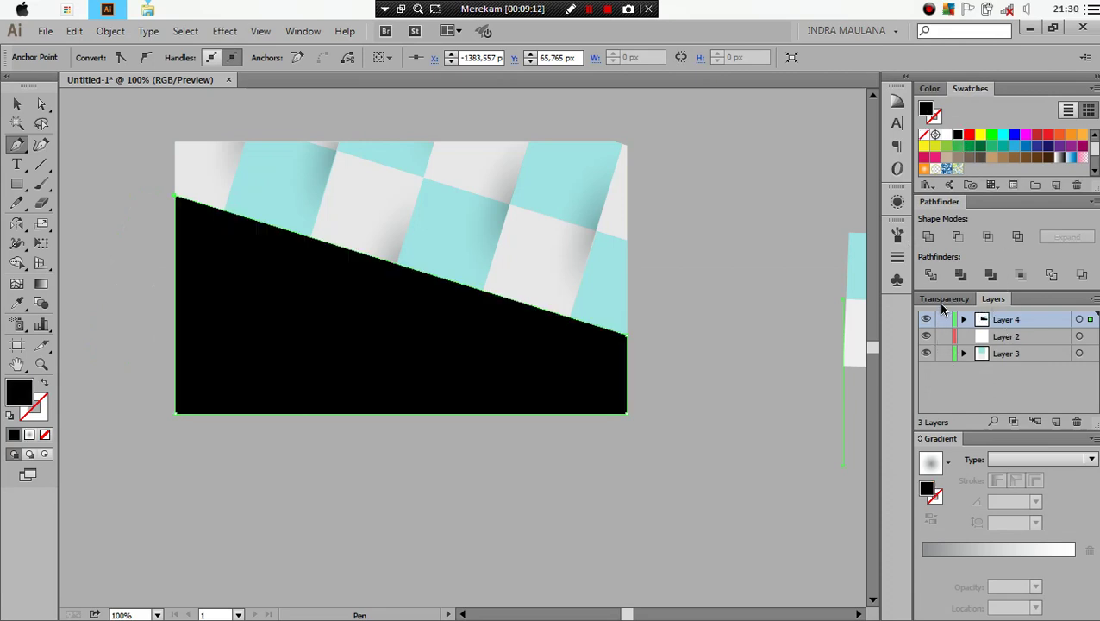
{"action": "left_click", "coordinate": [944, 298]}
{"action": "left_click", "coordinate": [953, 319]}
{"action": "left_click", "coordinate": [946, 422]}
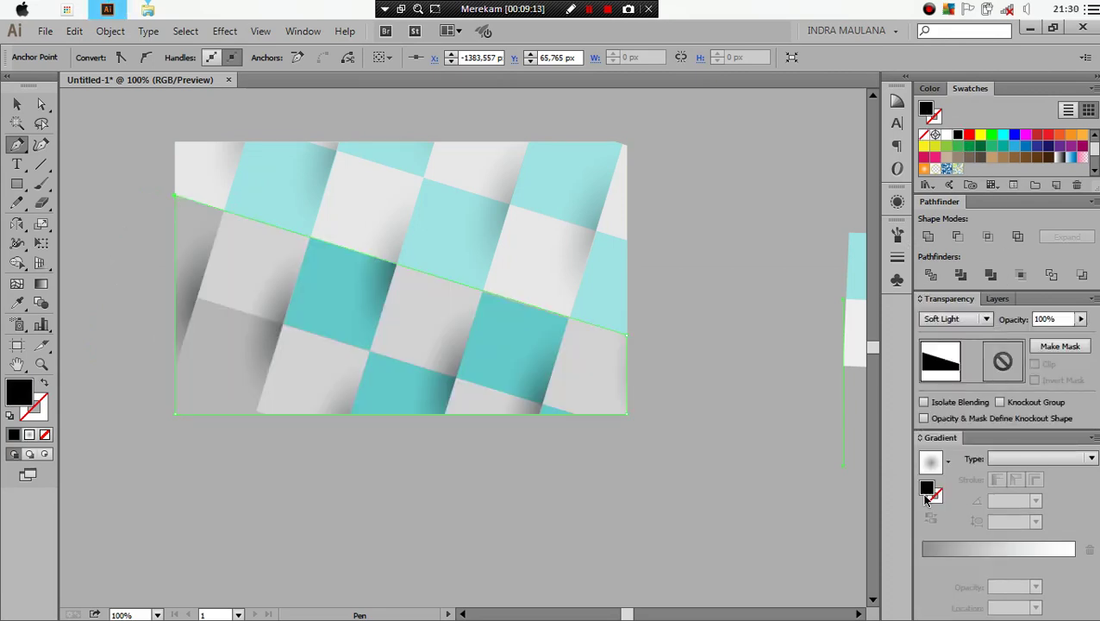
{"action": "left_click", "coordinate": [652, 518], "text": "ctrl"}
{"action": "scroll", "coordinate": [651, 506], "scroll_direction": "down", "scroll_amount": 1}
{"action": "scroll", "coordinate": [687, 515], "scroll_direction": "down", "scroll_amount": 1}
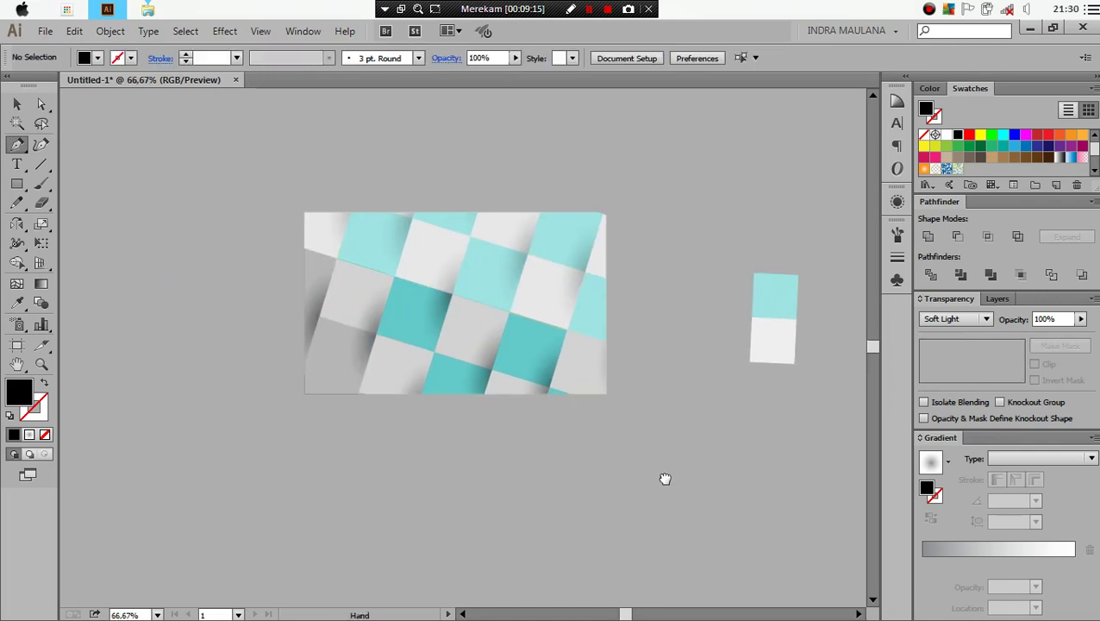
{"action": "scroll", "coordinate": [666, 483], "scroll_direction": "down", "scroll_amount": 1}
{"action": "left_click_drag", "start_coordinate": [722, 486], "coordinate": [622, 454]}
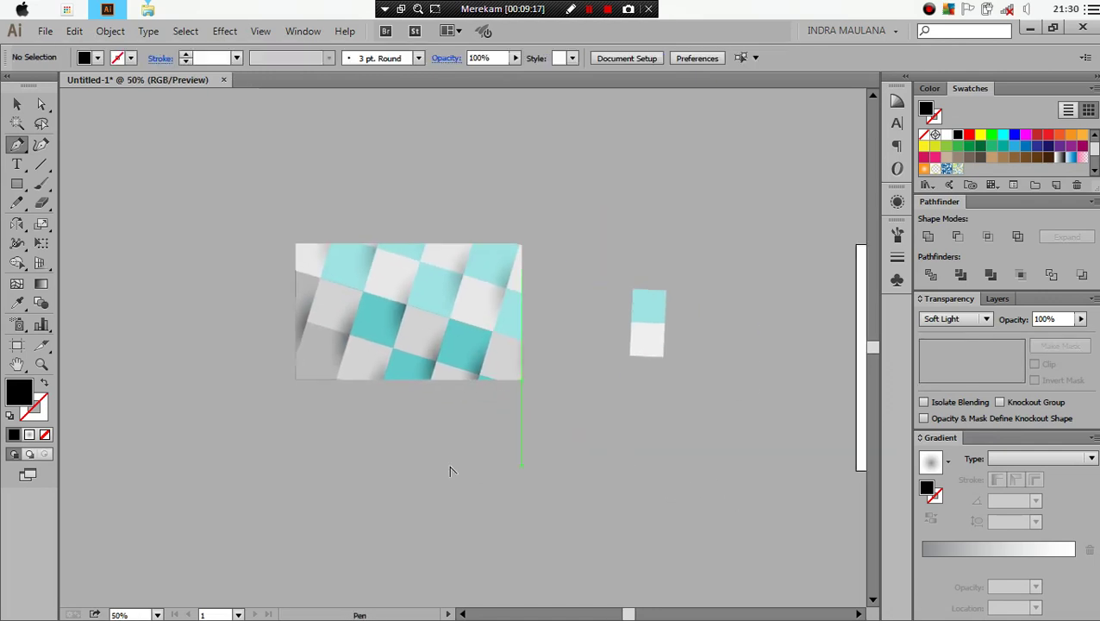